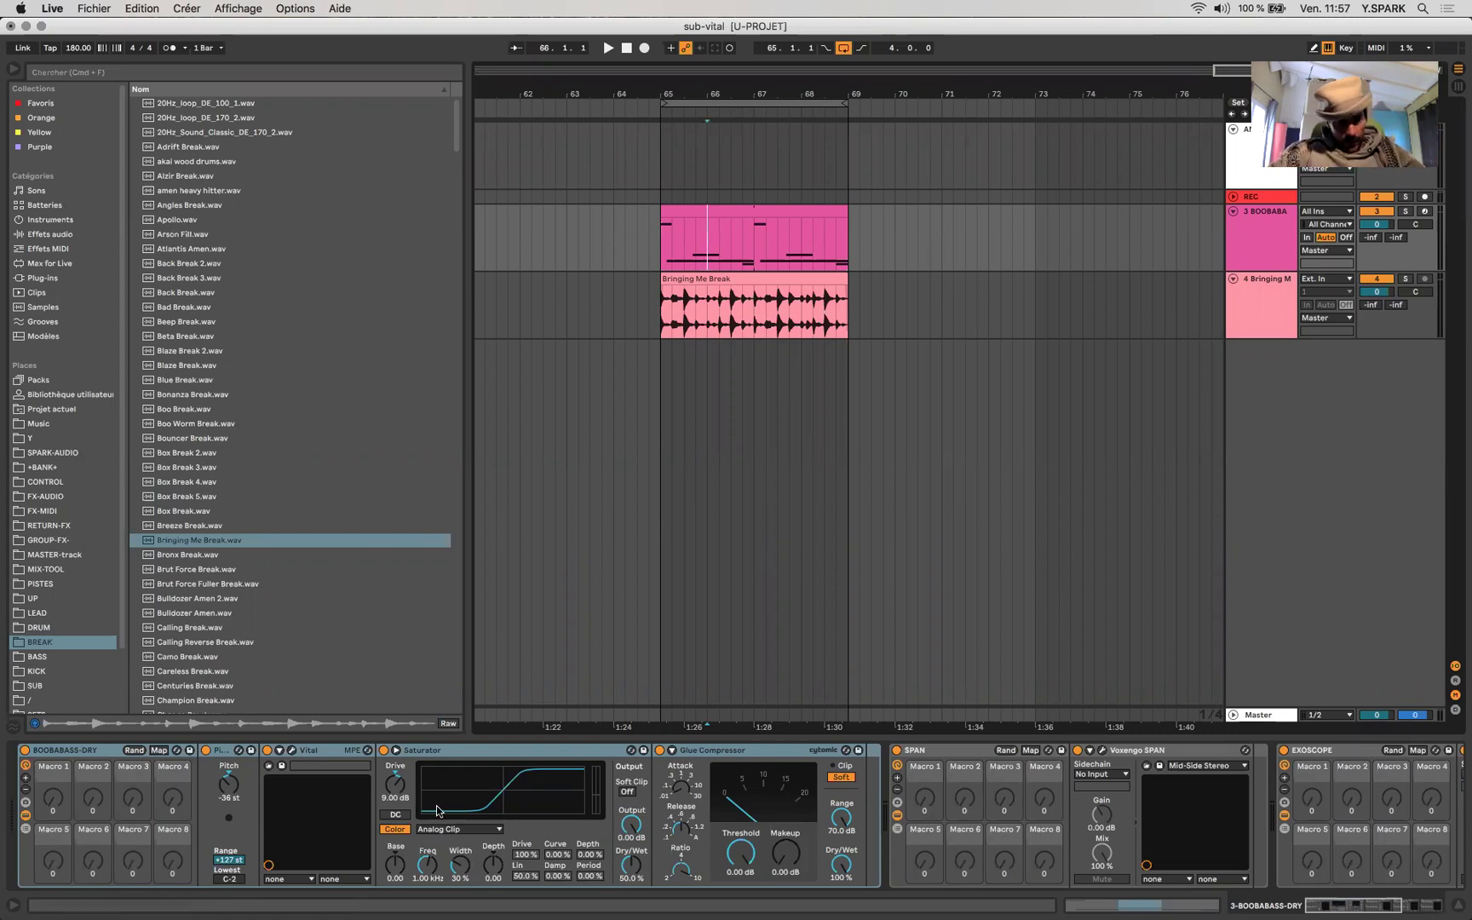
# Open the Vital editor on the BOOBABASS-DRY track and the track's MIDI clip at bar 65, keeping the notes uncovered
pyautogui.click(290, 748)
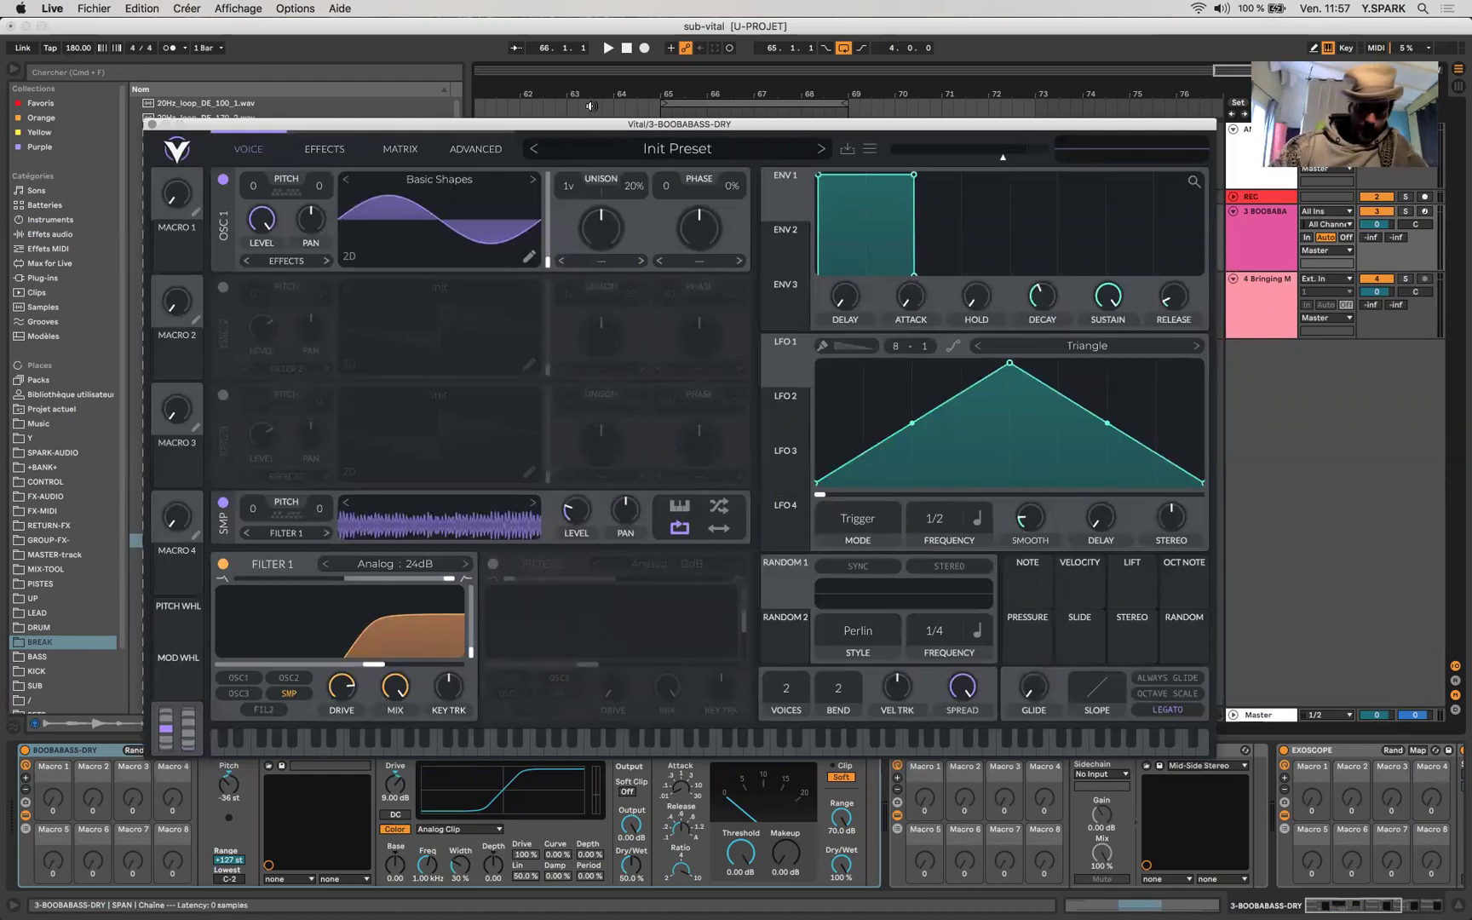
pyautogui.moveTo(600, 125); pyautogui.dragTo(619, 366)
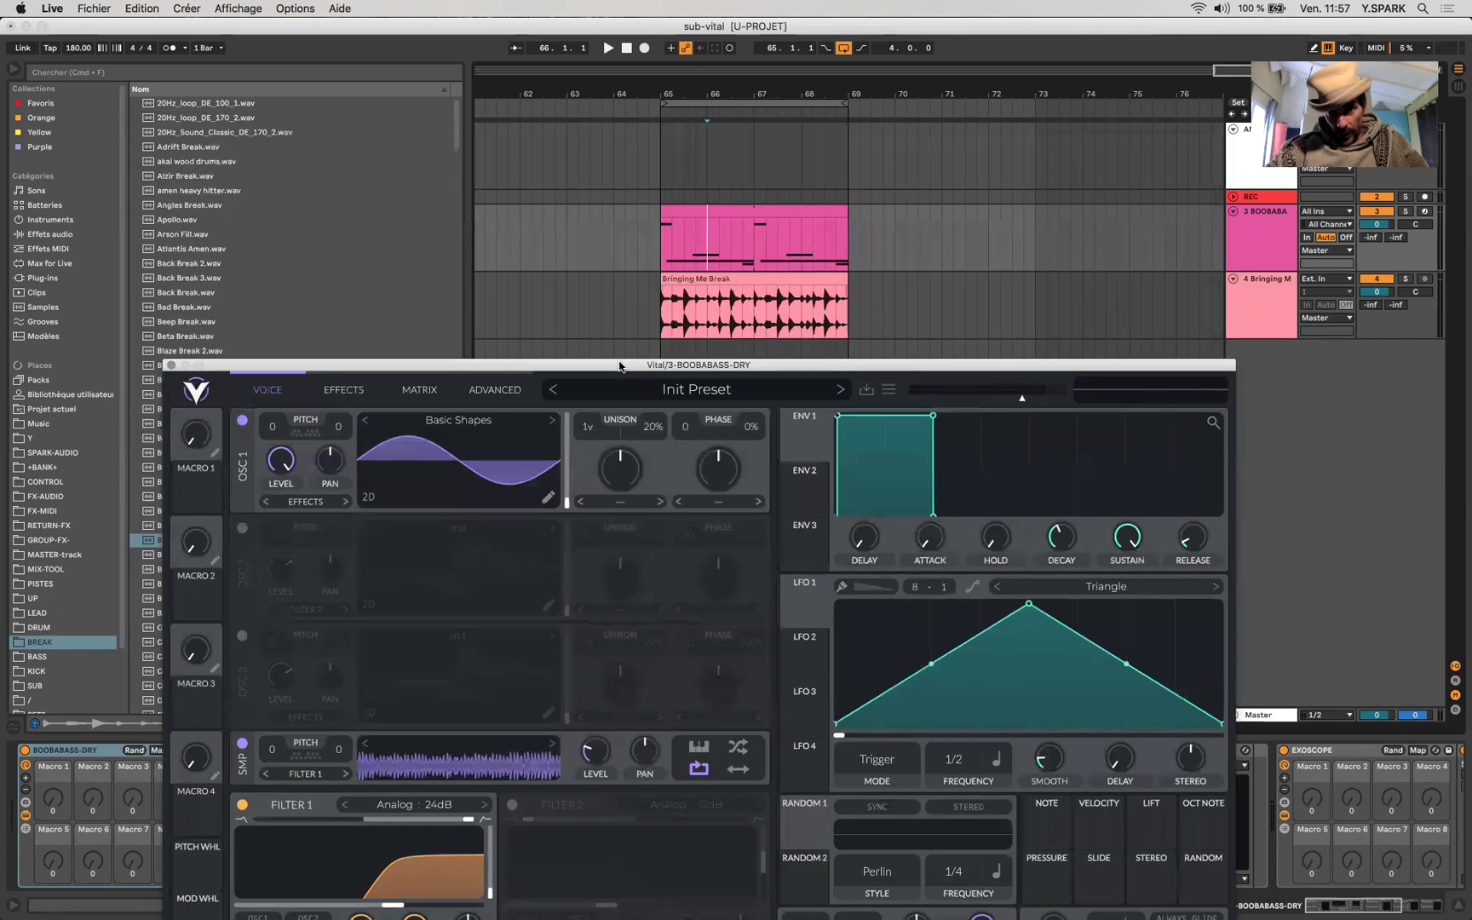
pyautogui.doubleClick(722, 209)
pyautogui.moveTo(637, 371); pyautogui.dragTo(647, 875)
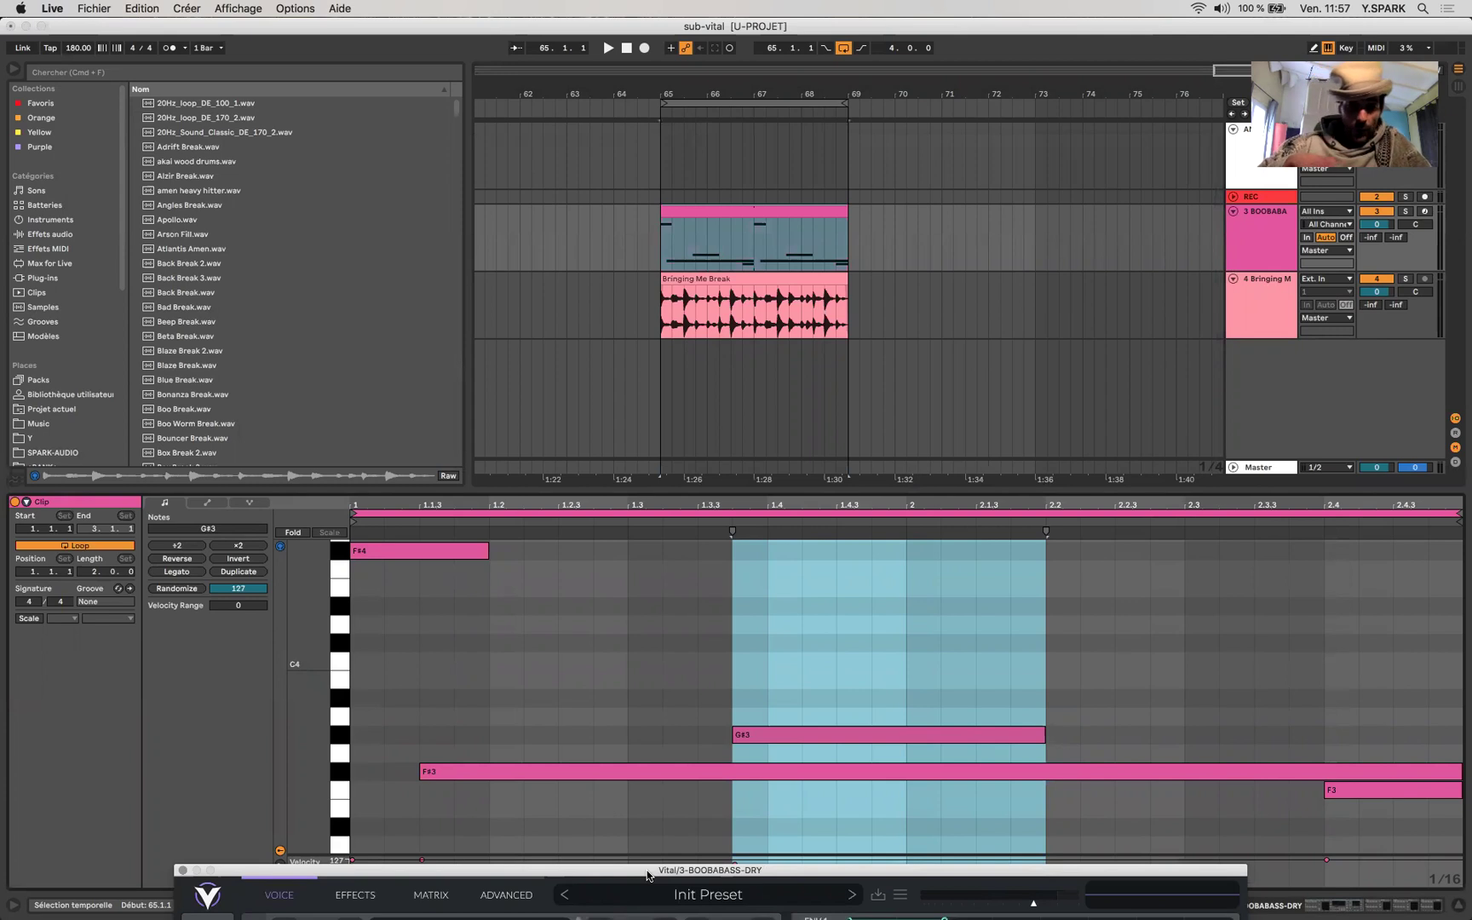
# Play the looped bass and break clips from bar 65 to audition them, and stop playback
pyautogui.click(630, 771)
pyautogui.click(625, 725)
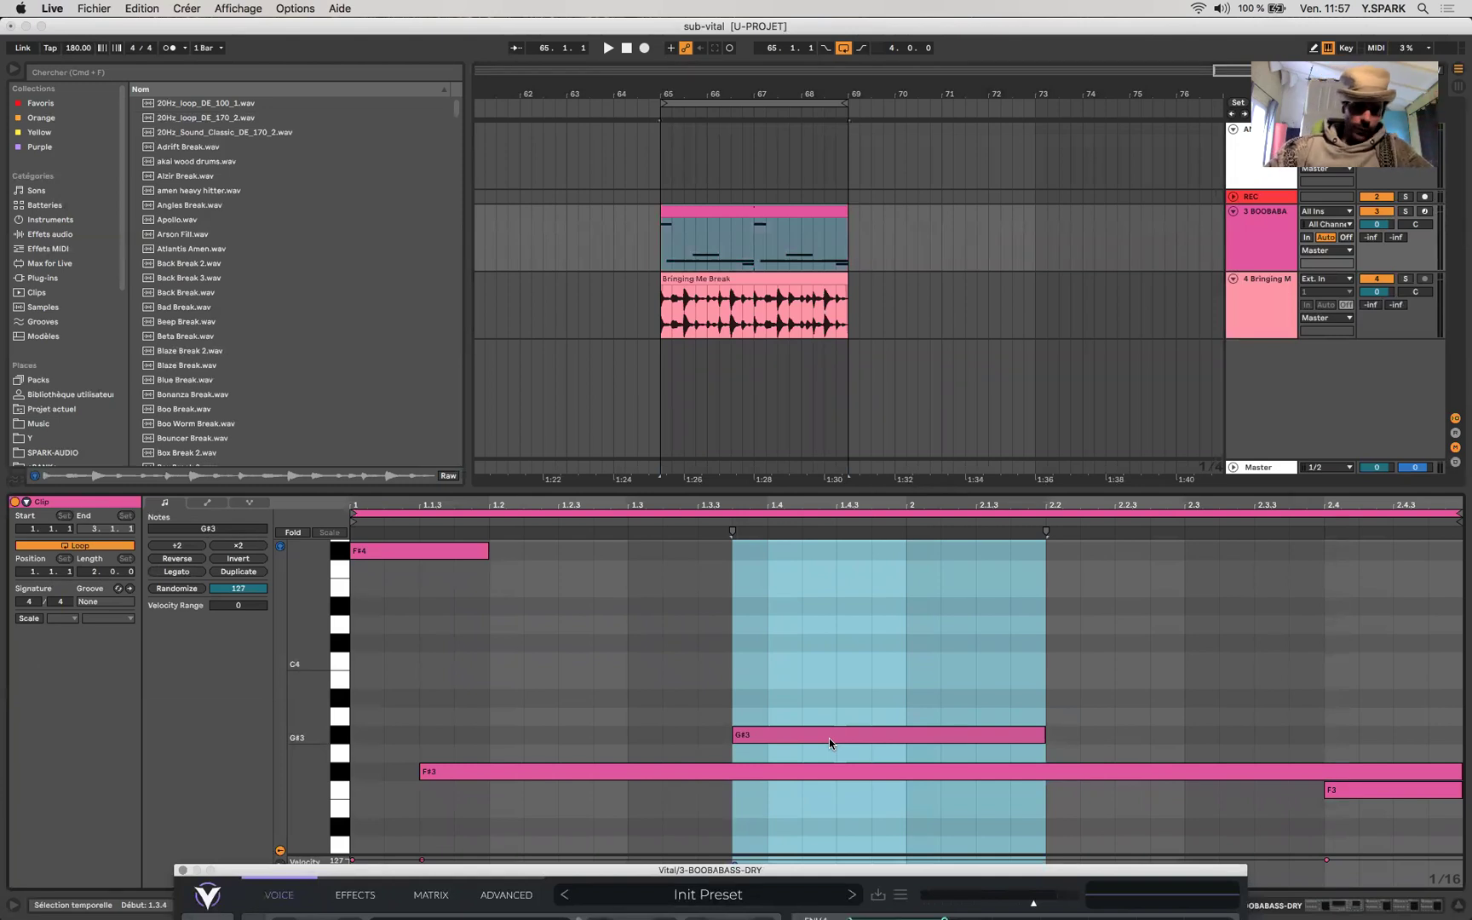
pyautogui.press('space')
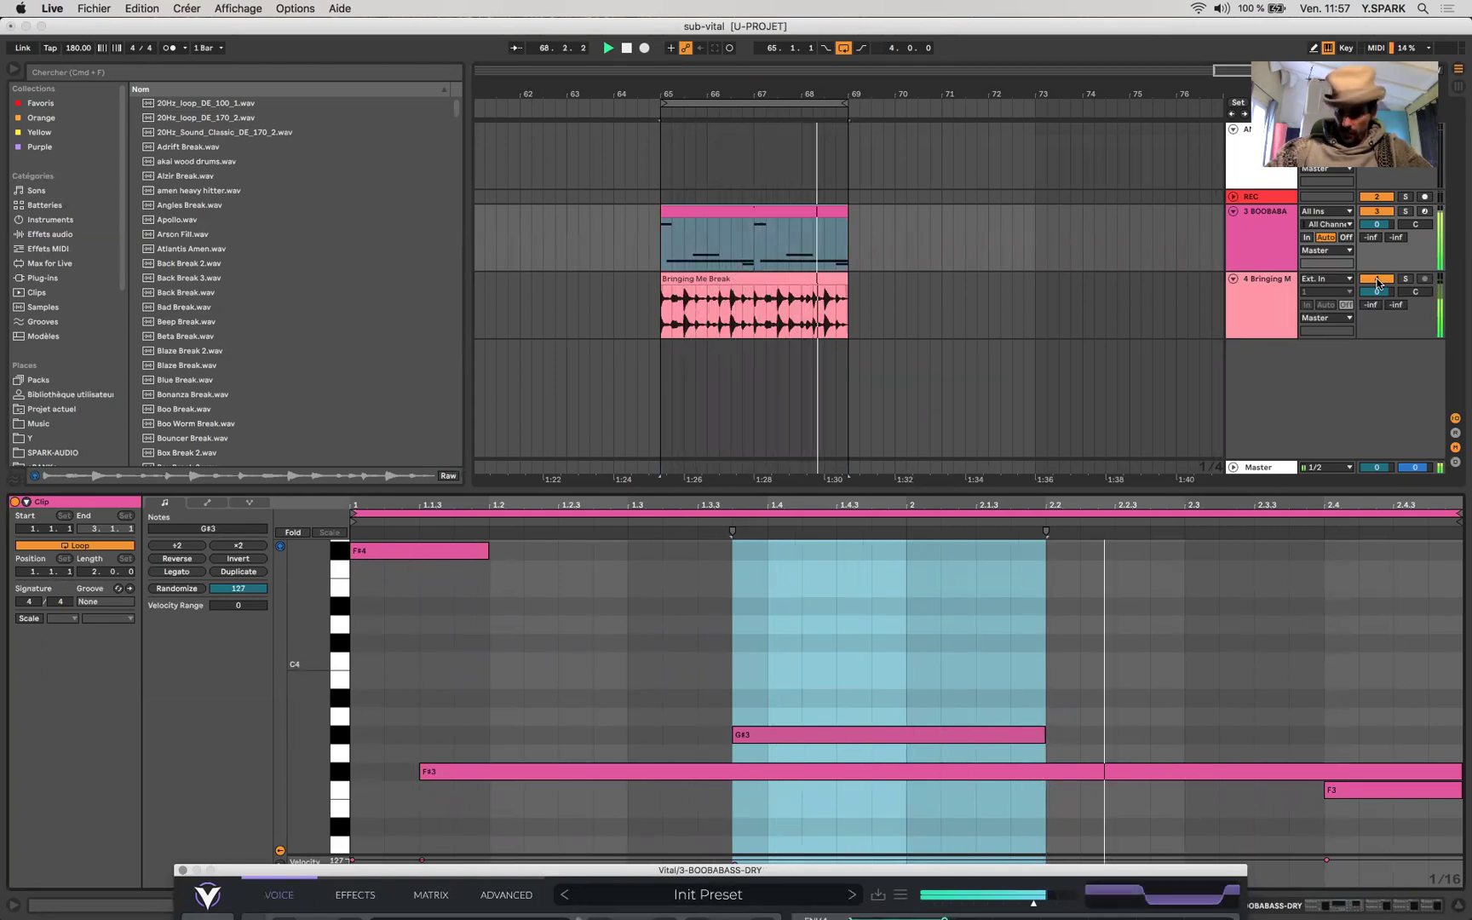
pyautogui.press('space')
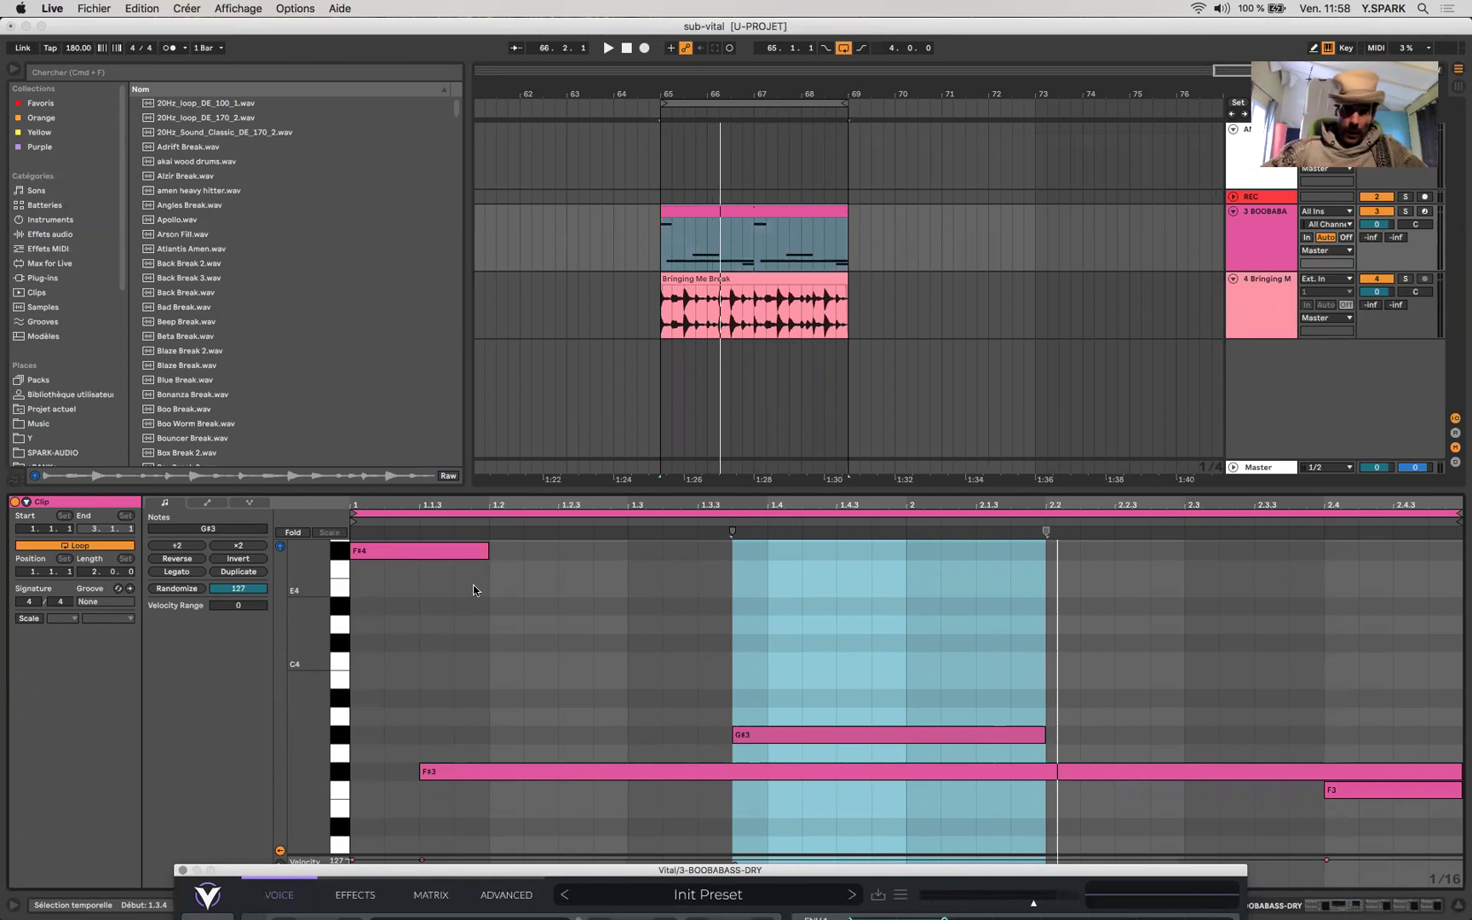
# Bring Vital back into full view and examine its effects page and envelope section
pyautogui.click(528, 772)
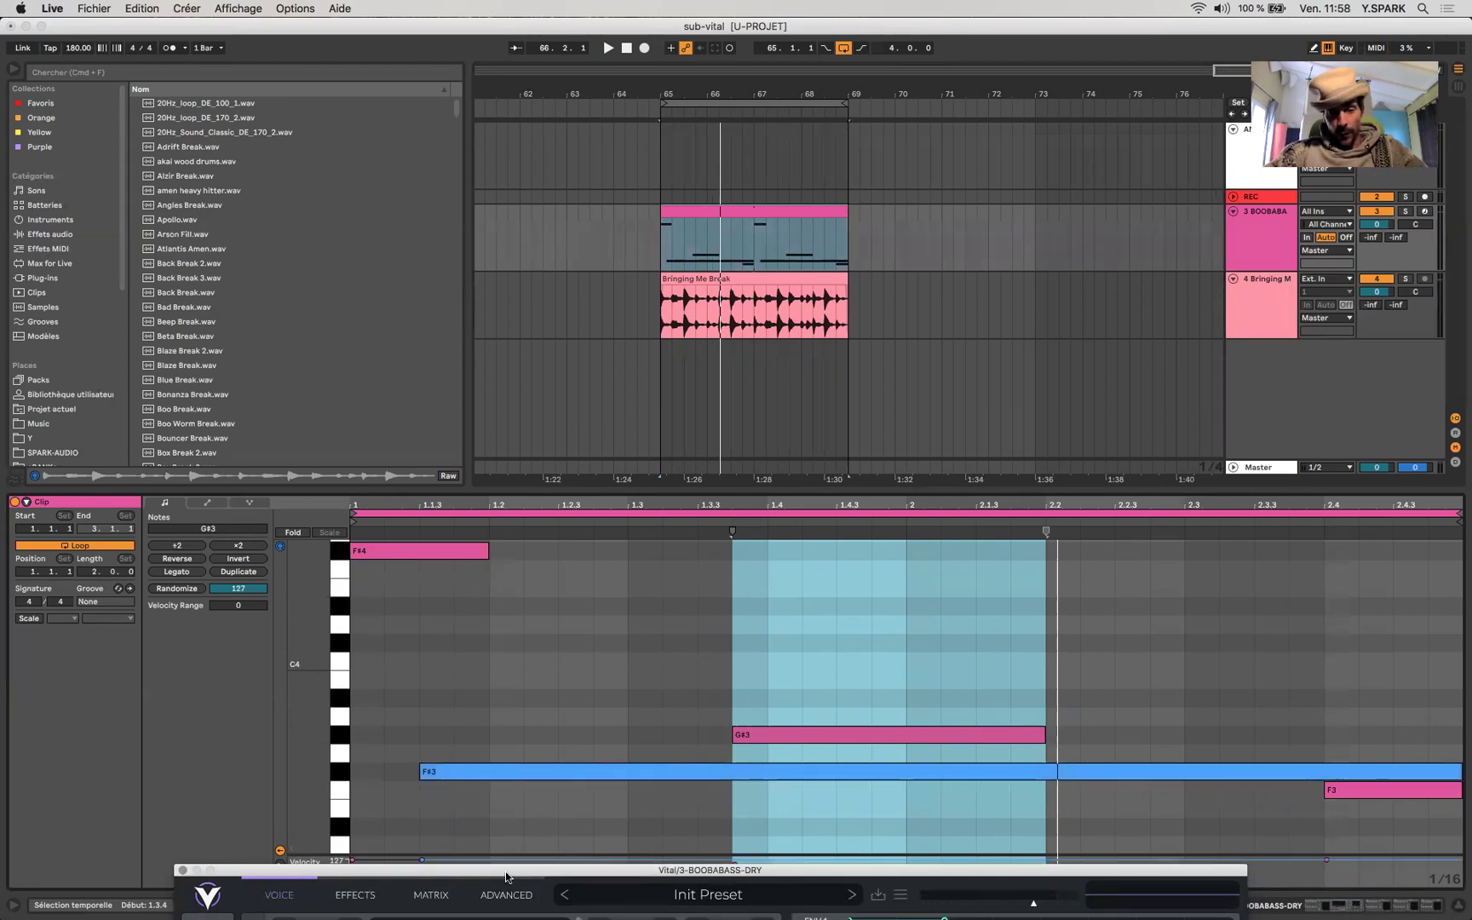
pyautogui.moveTo(505, 870); pyautogui.dragTo(432, 445)
pyautogui.moveTo(413, 357); pyautogui.dragTo(440, 133)
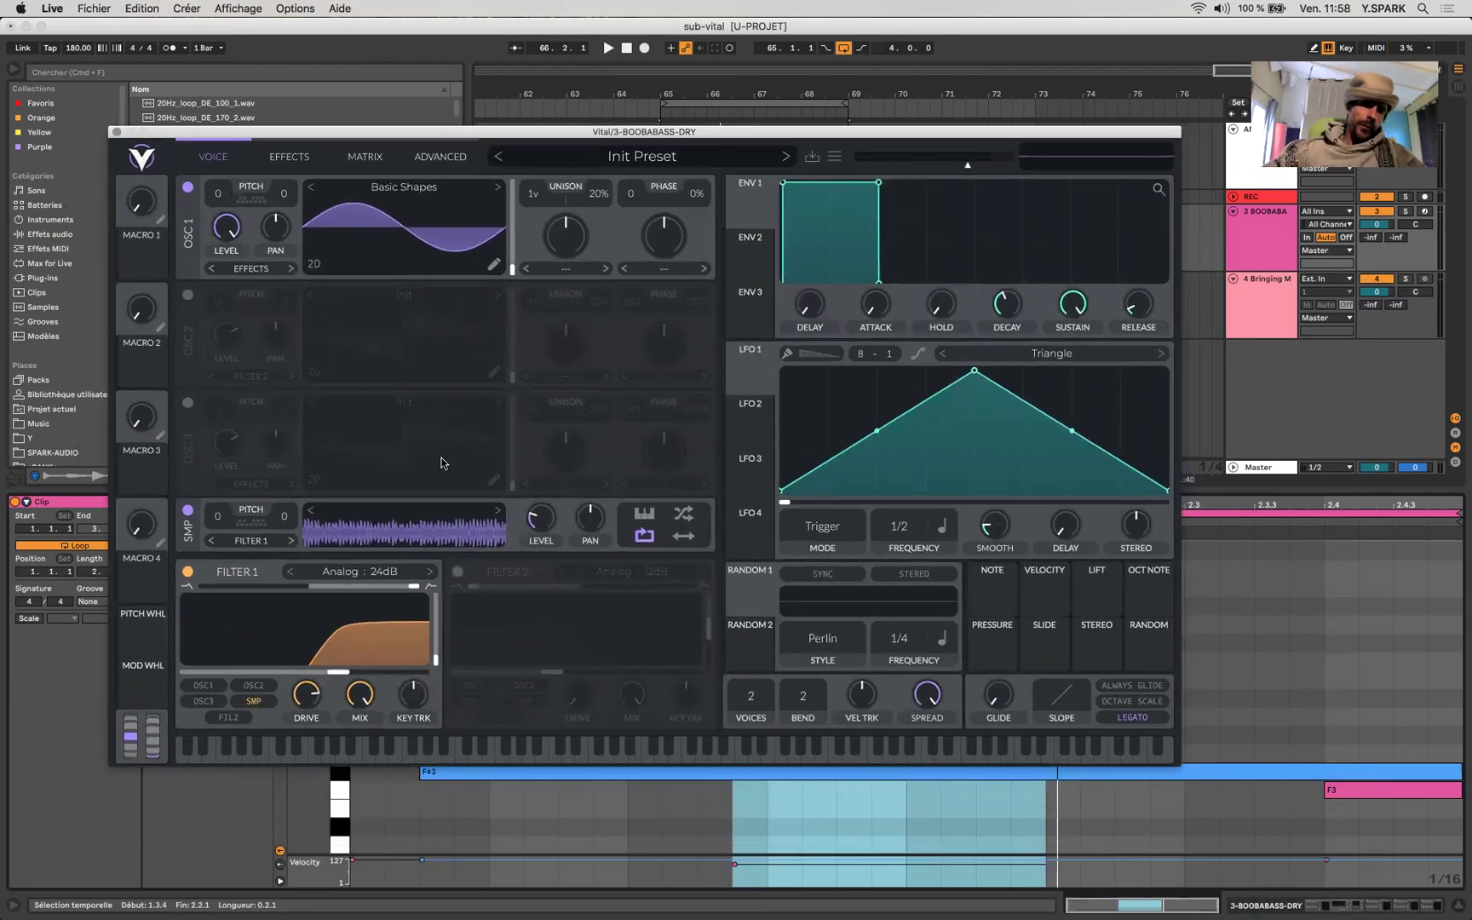
pyautogui.moveTo(536, 132); pyautogui.dragTo(578, 125)
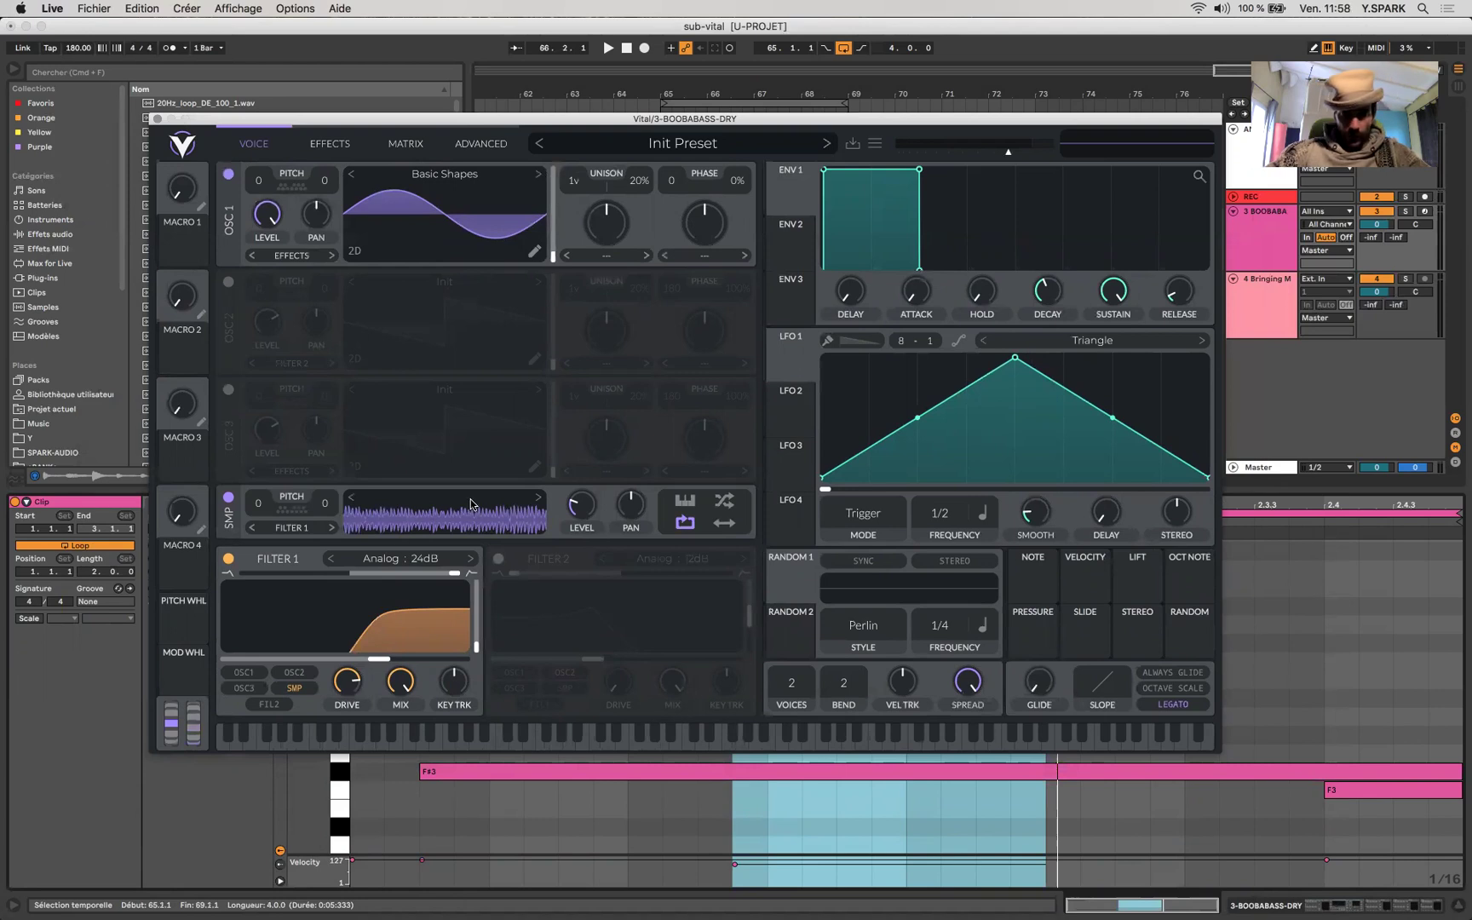
pyautogui.click(341, 157)
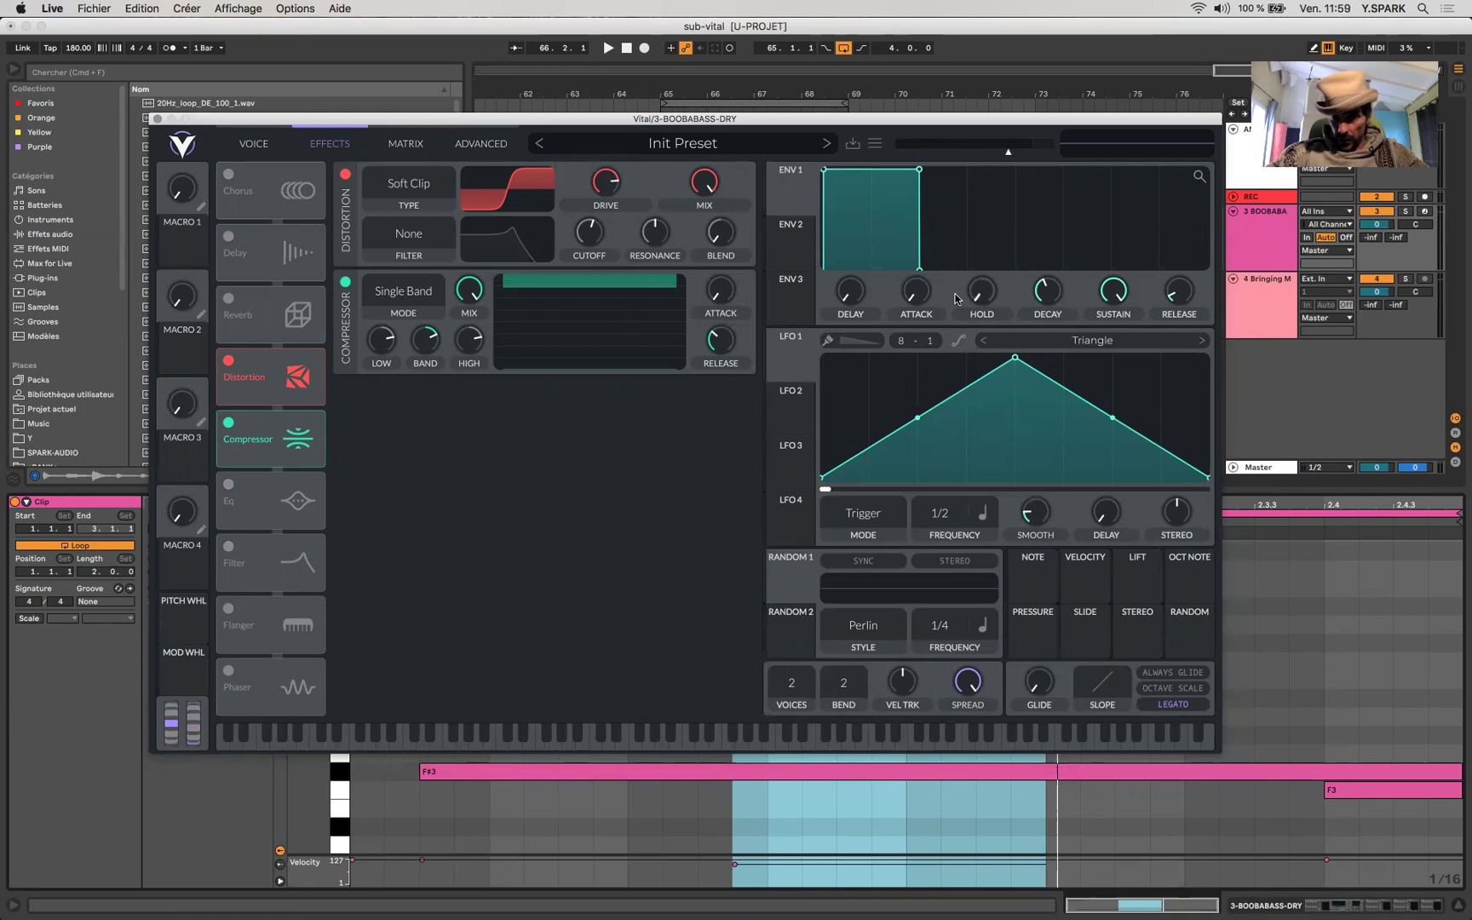
pyautogui.moveTo(921, 314)
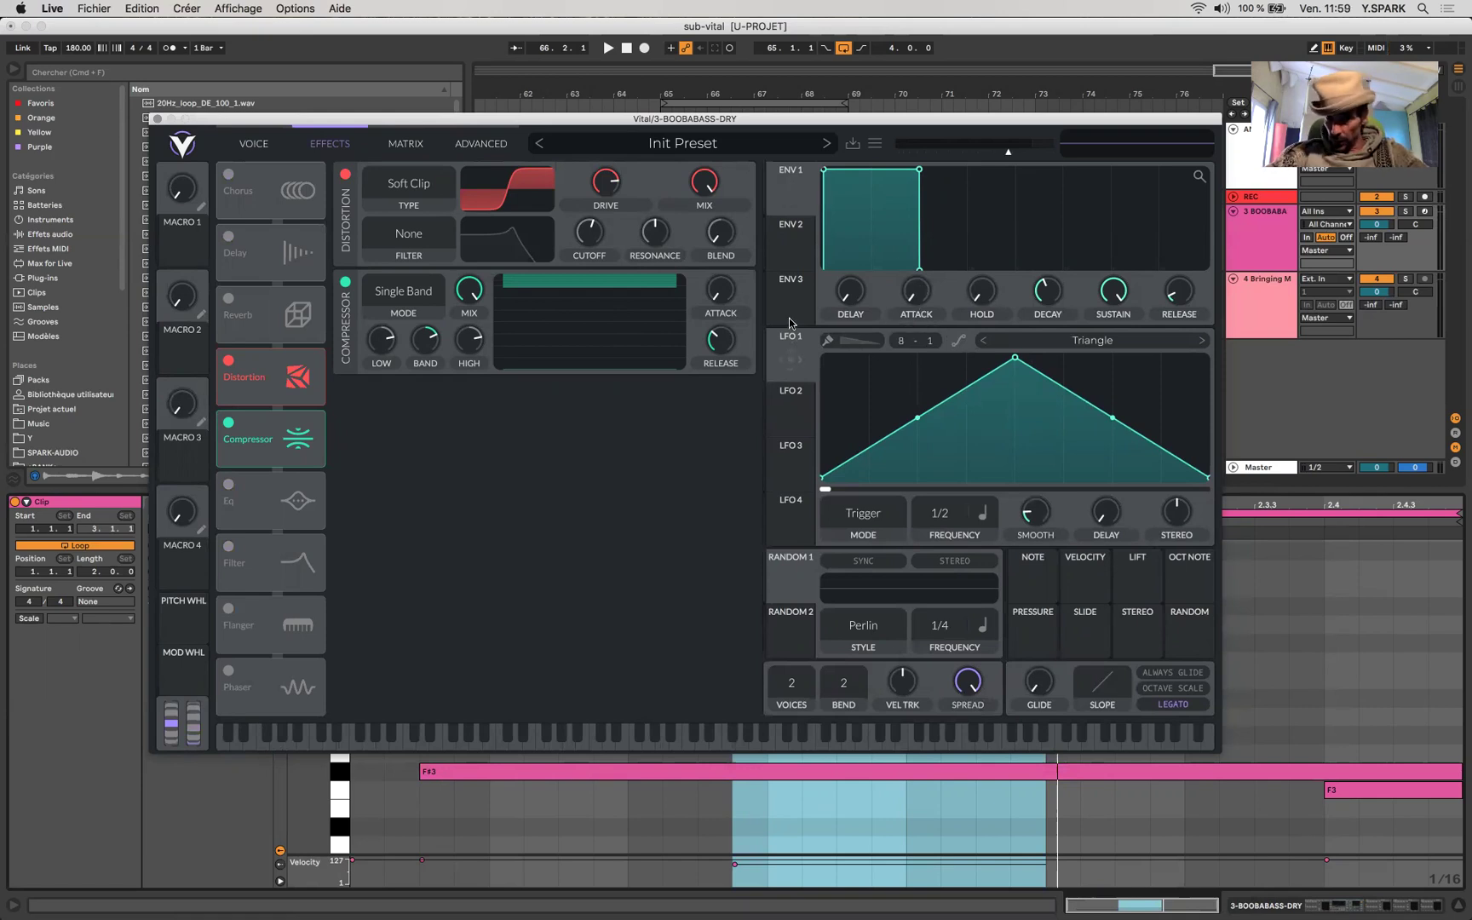
pyautogui.click(807, 251)
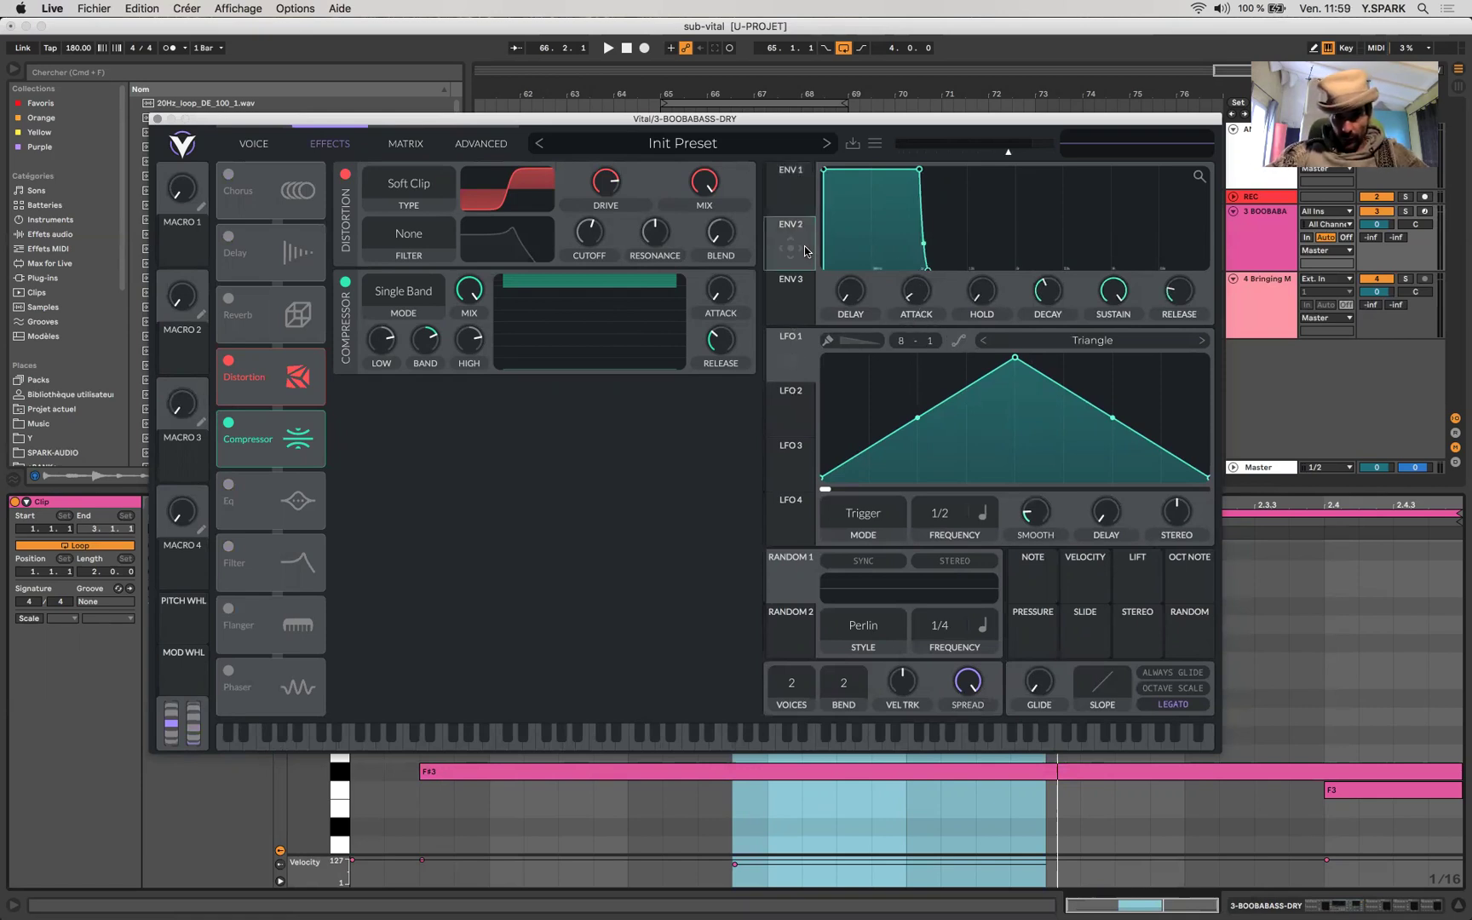
pyautogui.click(796, 289)
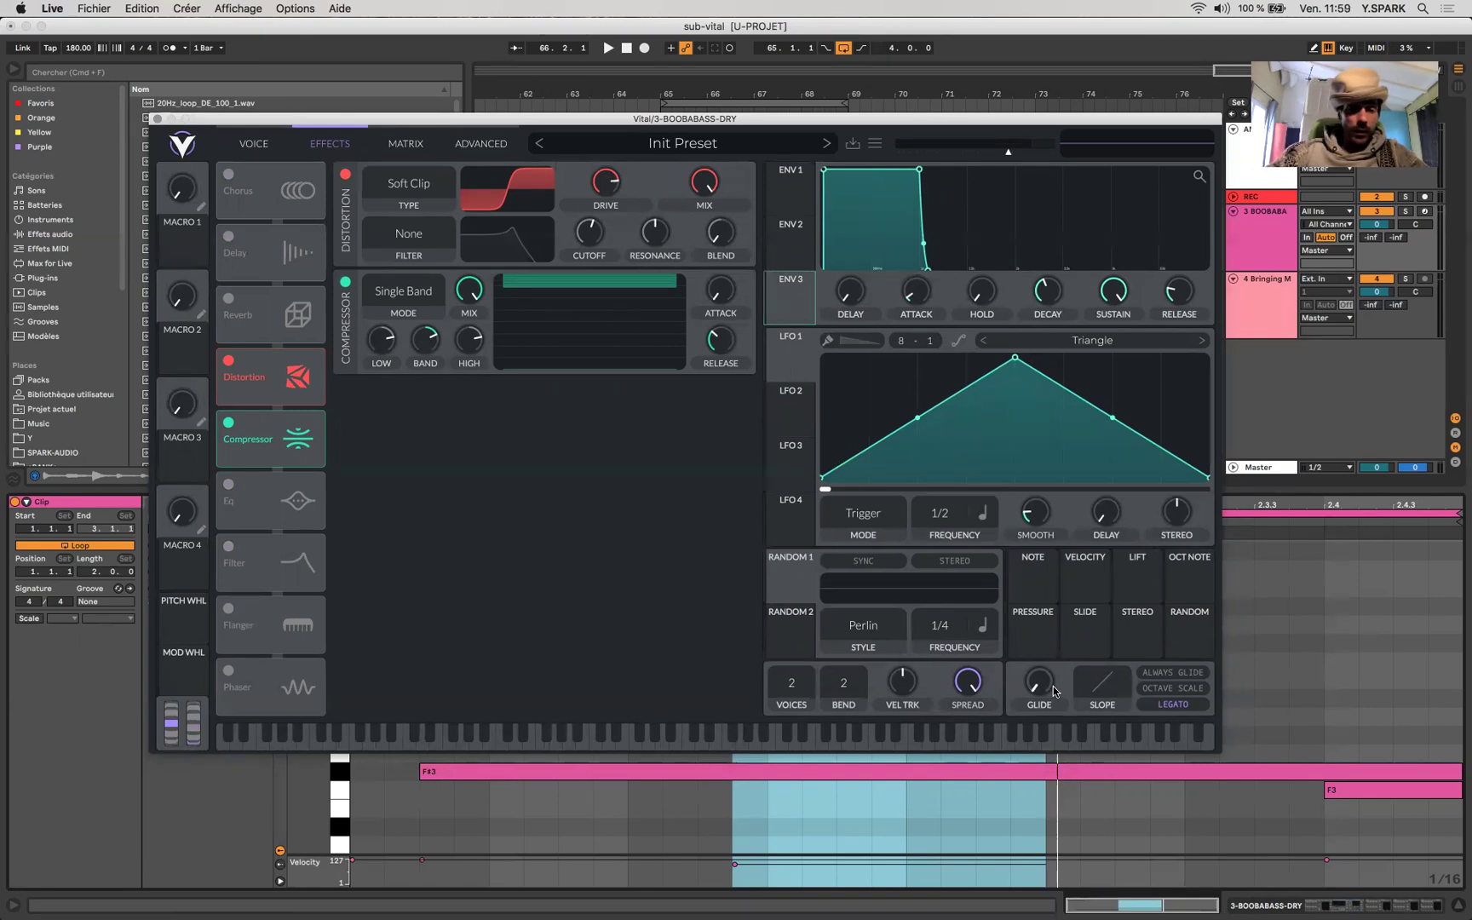
# During playback, try Vital's Glide at maximum and return it to its minimum
pyautogui.press('space')
pyautogui.moveTo(1040, 683); pyautogui.dragTo(1007, 583)
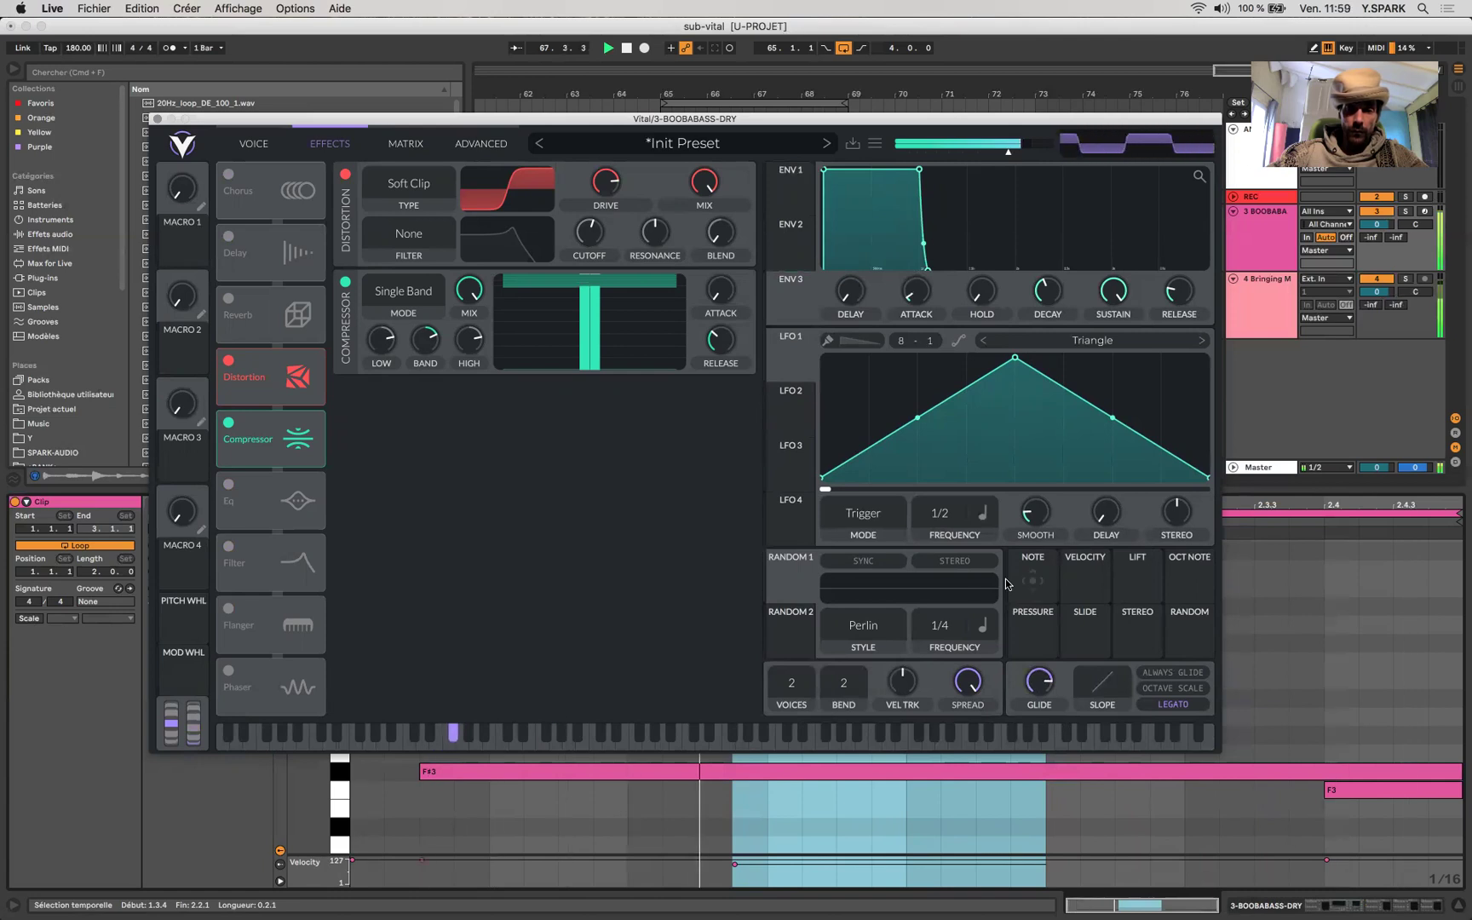
pyautogui.moveTo(1190, 910)
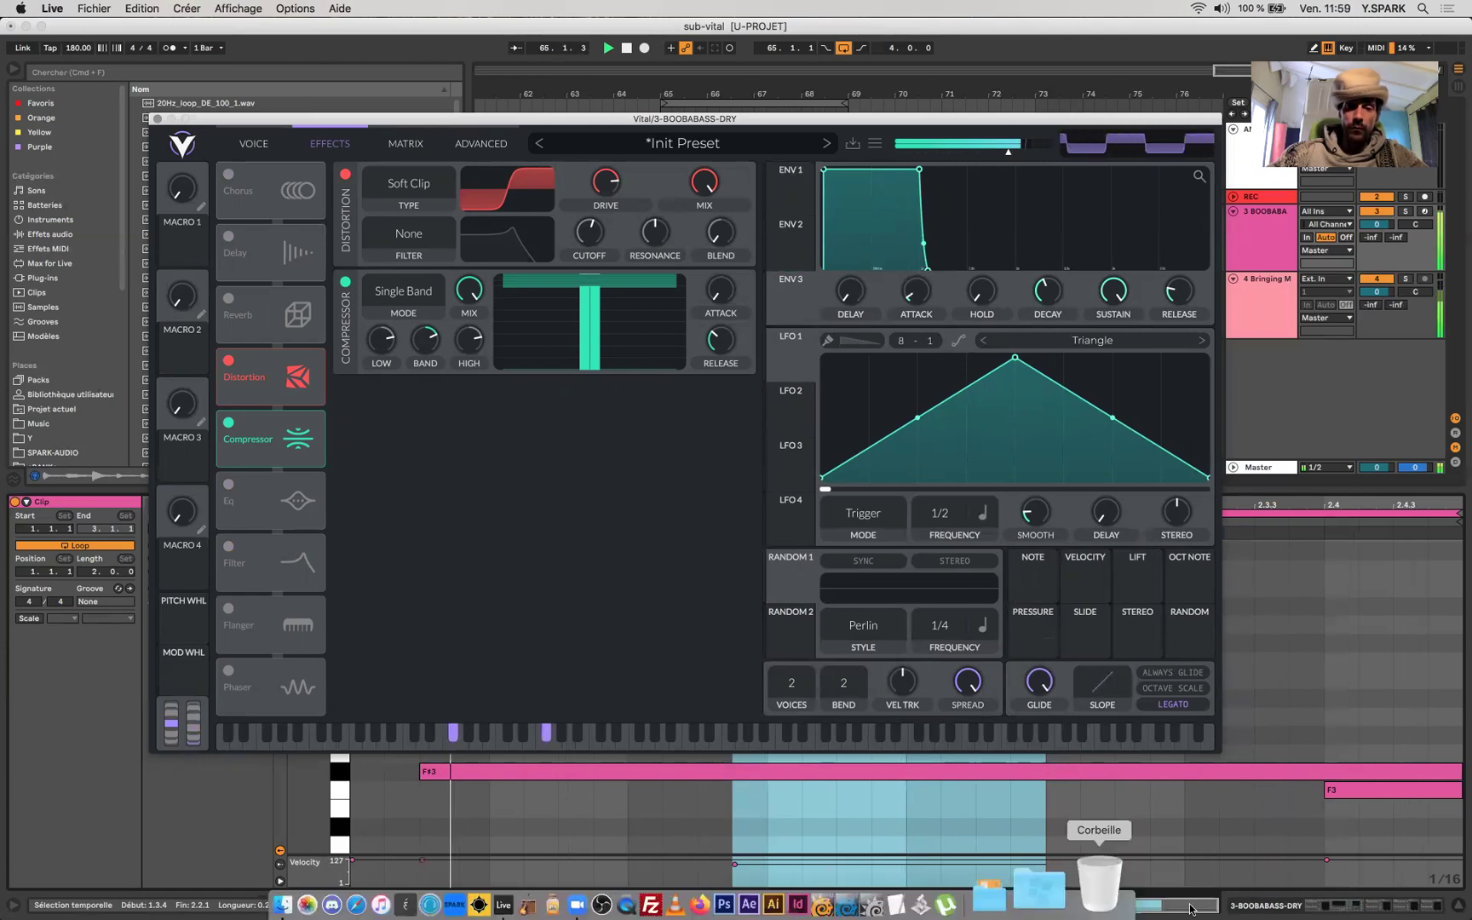
pyautogui.moveTo(1039, 681); pyautogui.dragTo(1056, 869)
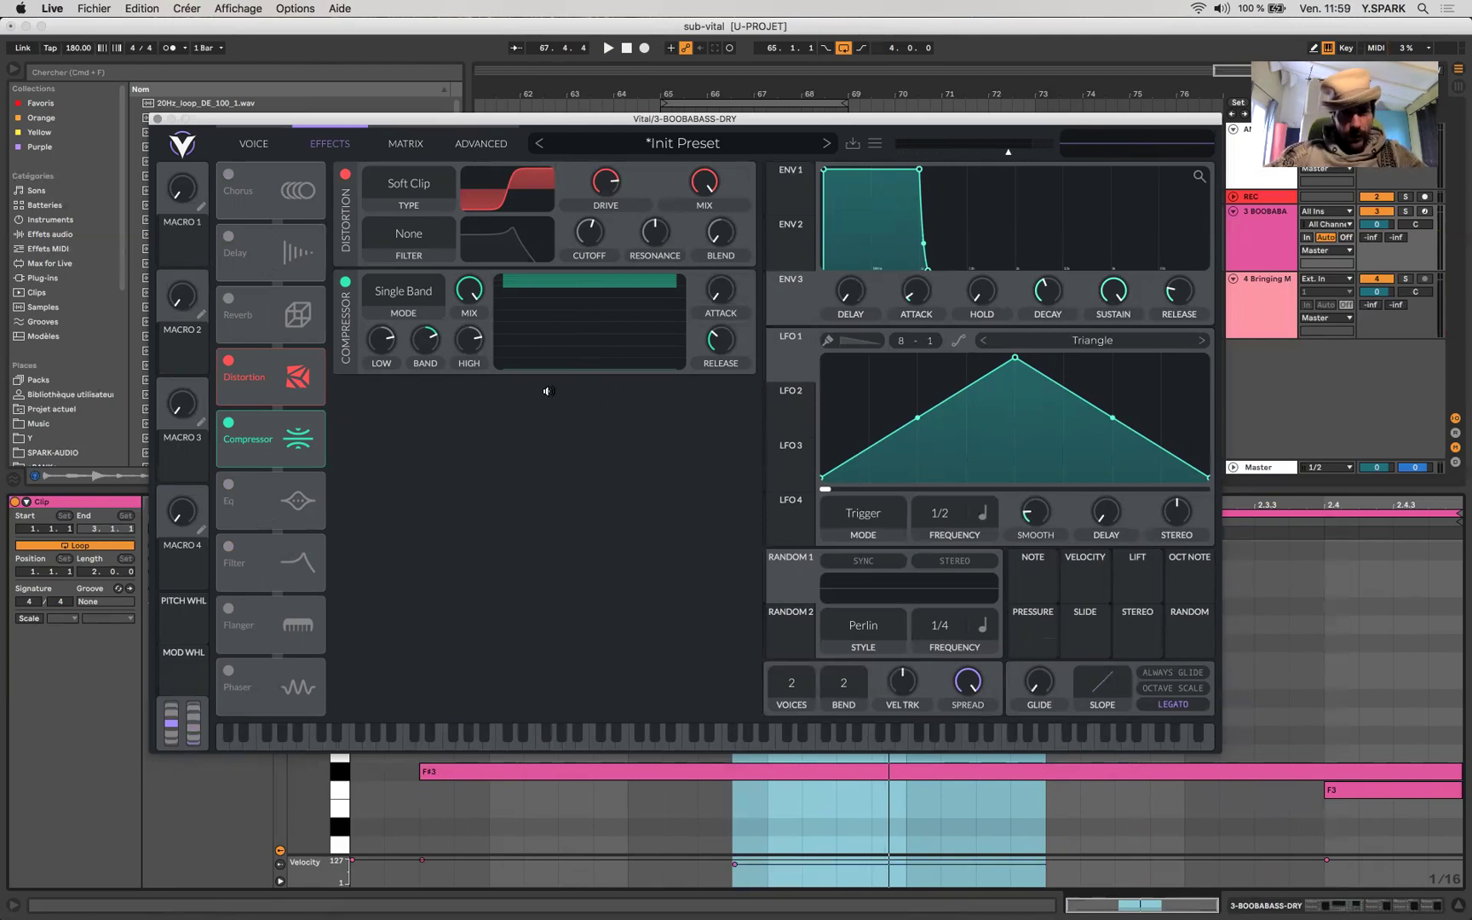
# Return Vital to its voice page and display it above the bass track's device chain
pyautogui.click(268, 144)
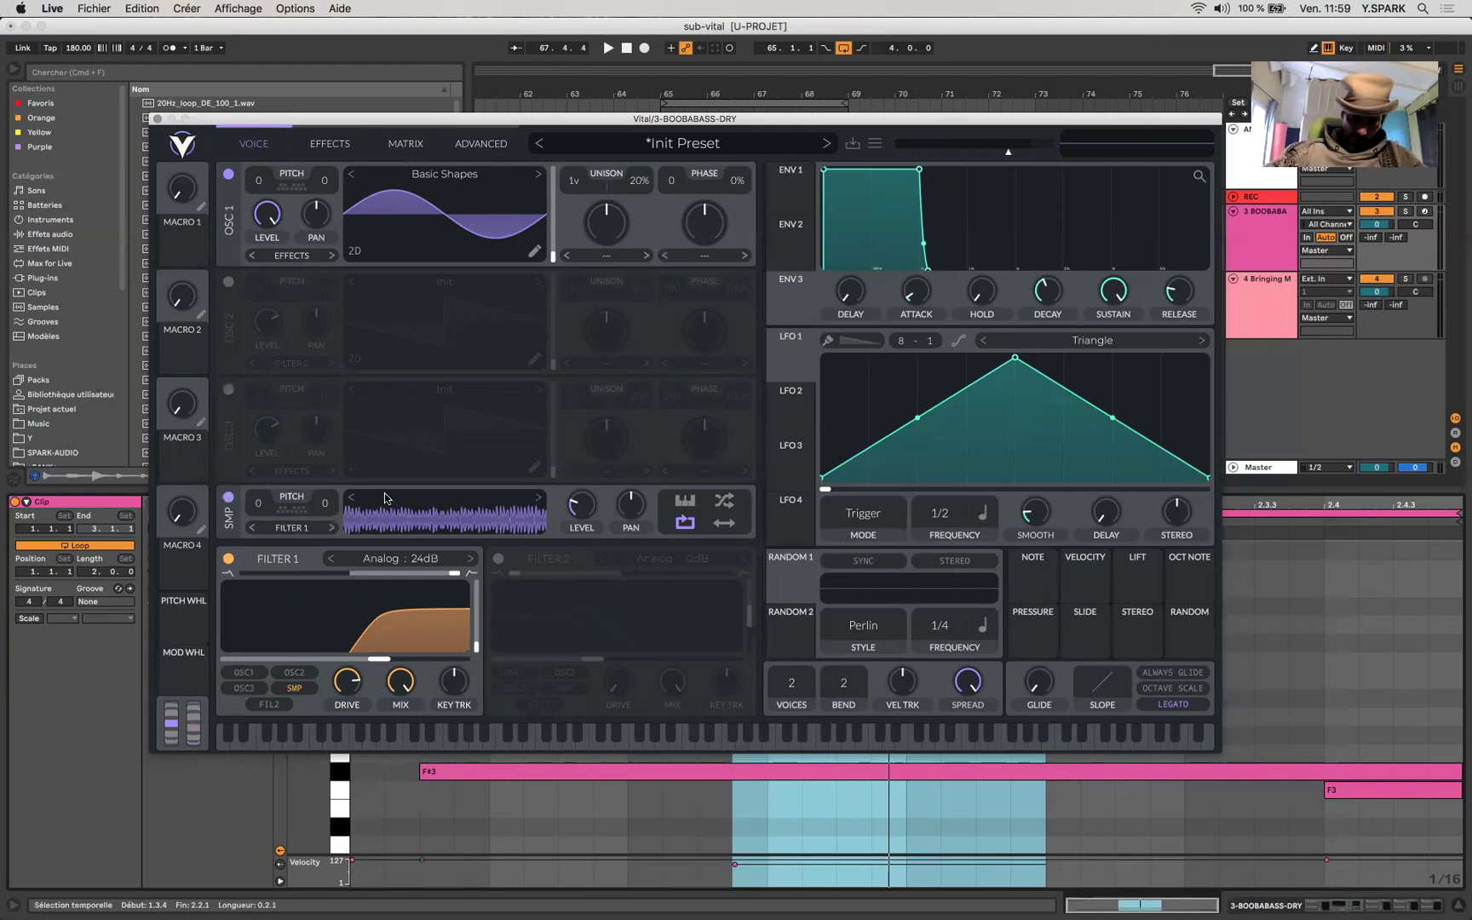
pyautogui.moveTo(572, 499)
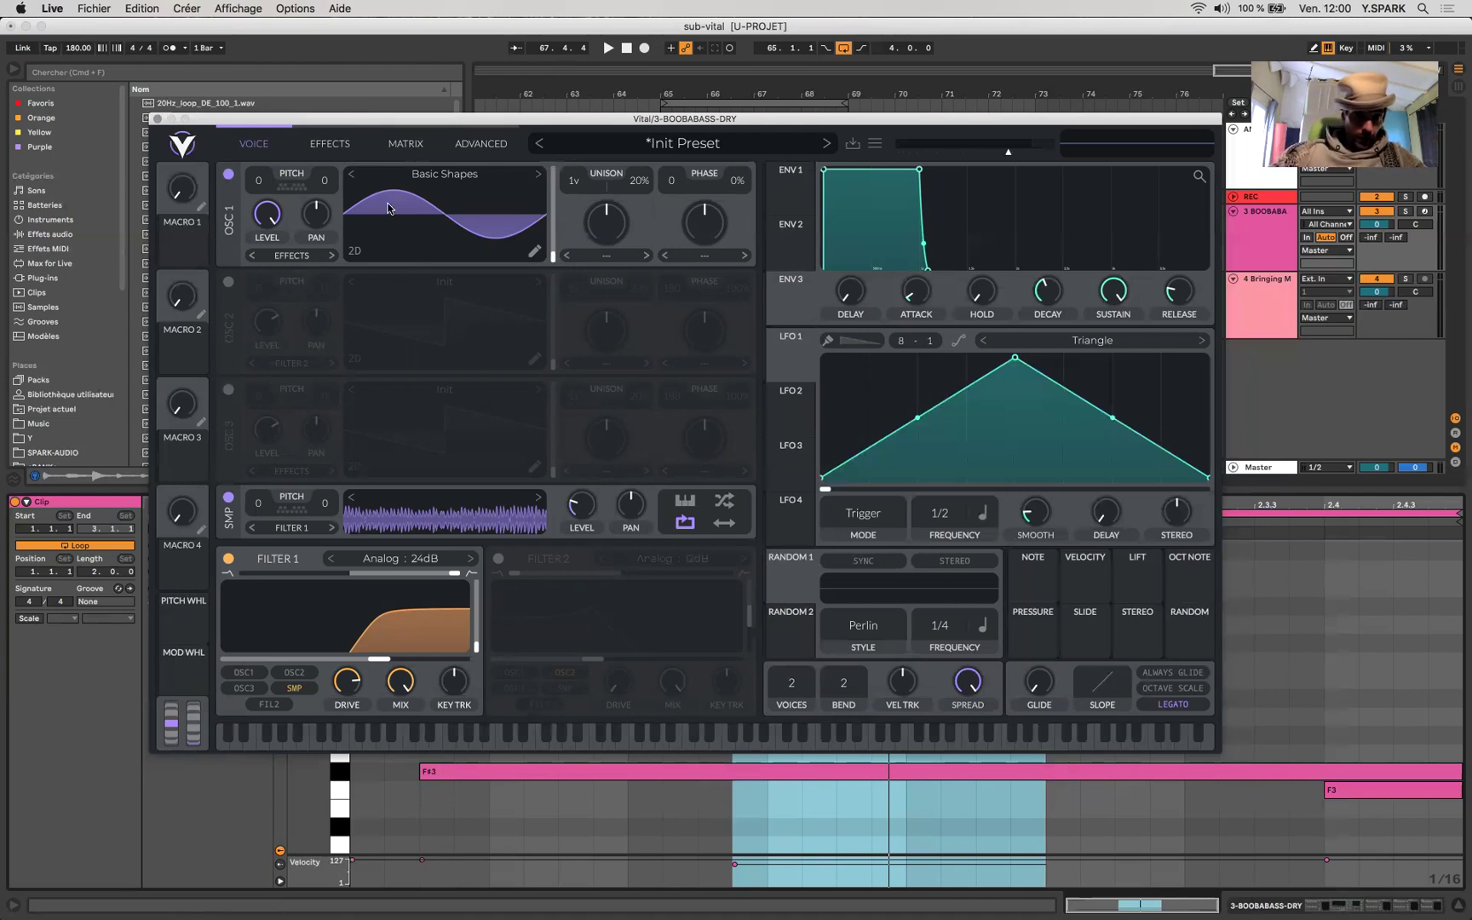
pyautogui.click(1380, 905)
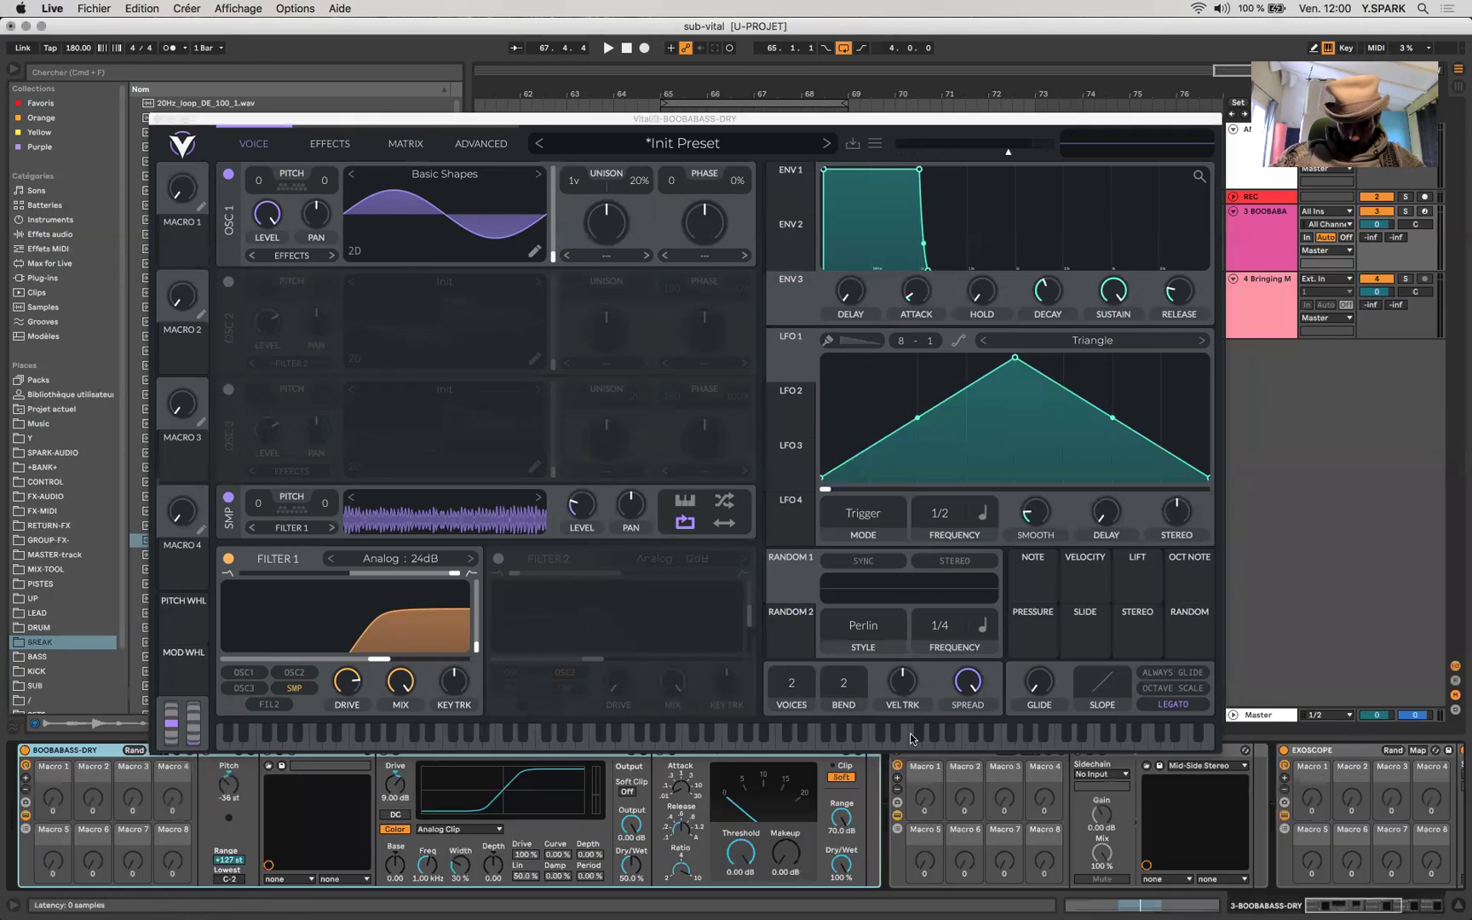
pyautogui.click(815, 130)
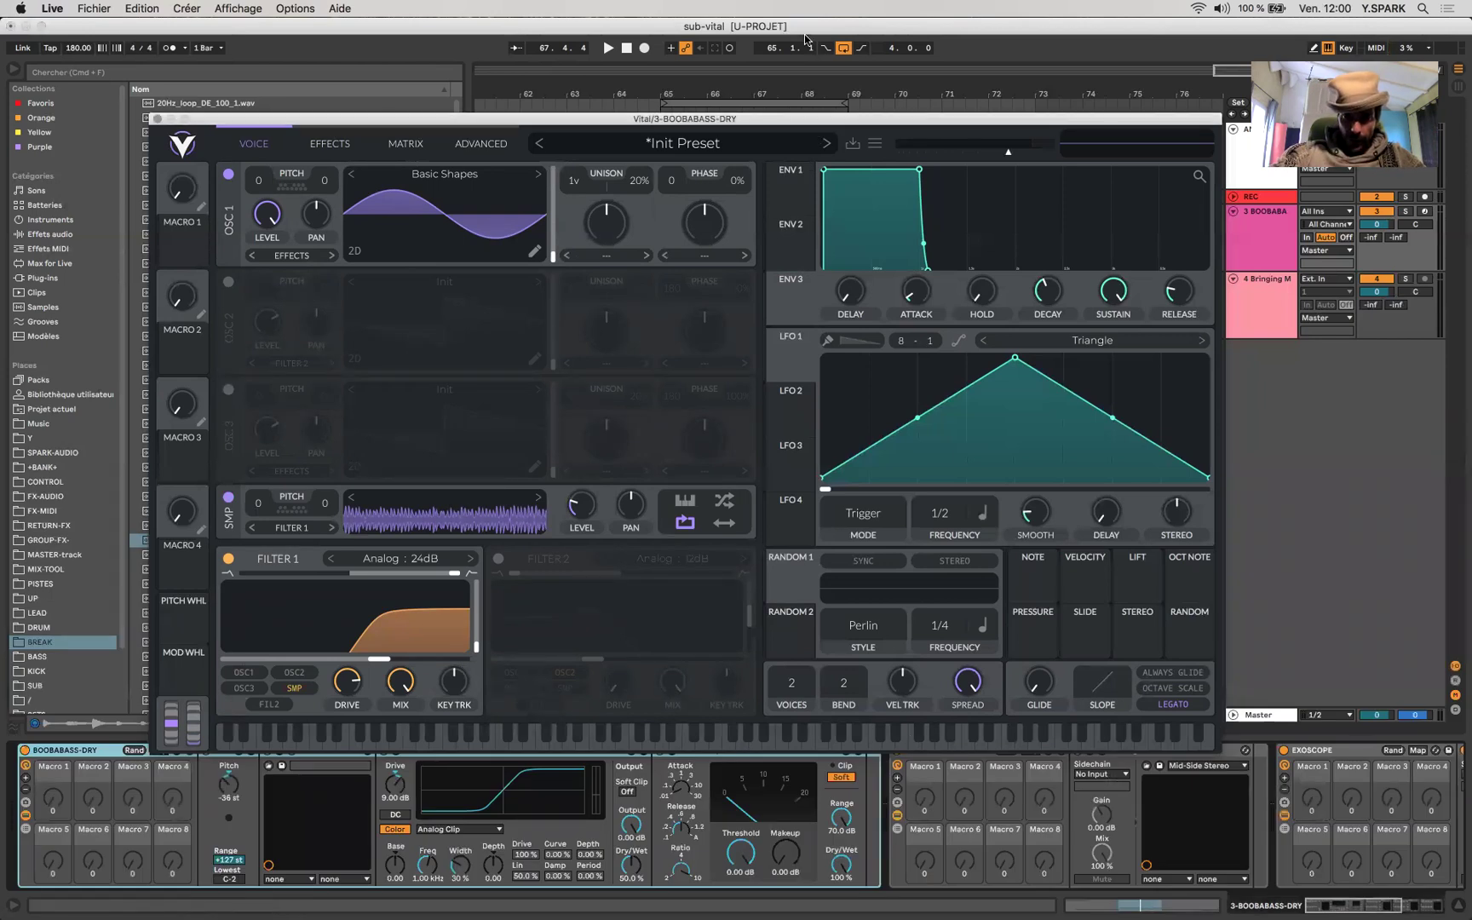
pyautogui.moveTo(801, 117); pyautogui.dragTo(792, 21)
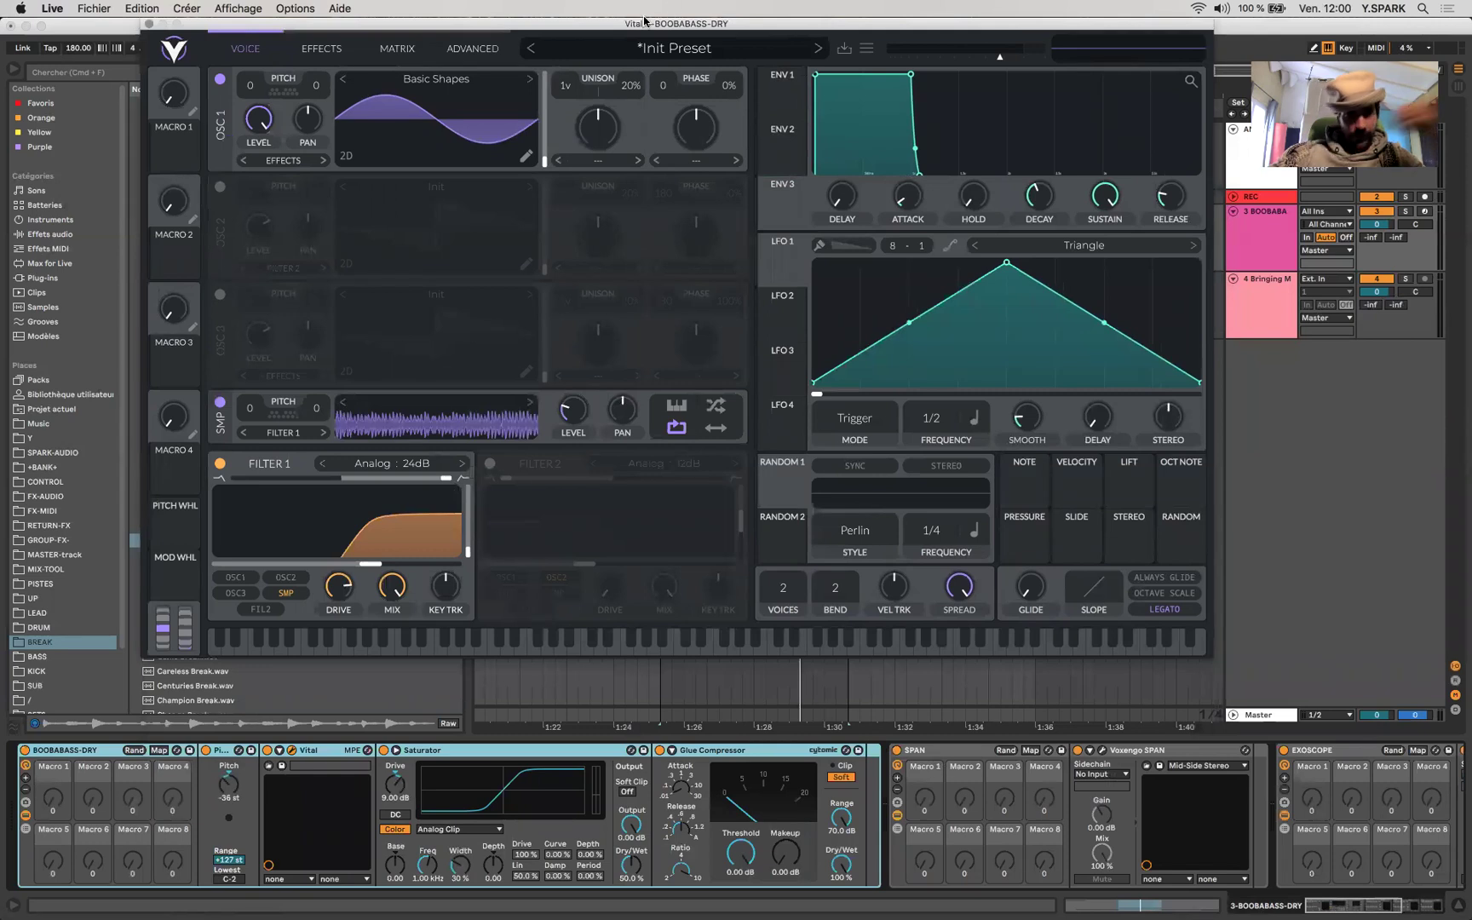
# Duplicate the bass MIDI clip into bars 69–73 and delete the Bringing Me Break audio clip
pyautogui.moveTo(282, 31); pyautogui.dragTo(365, 532)
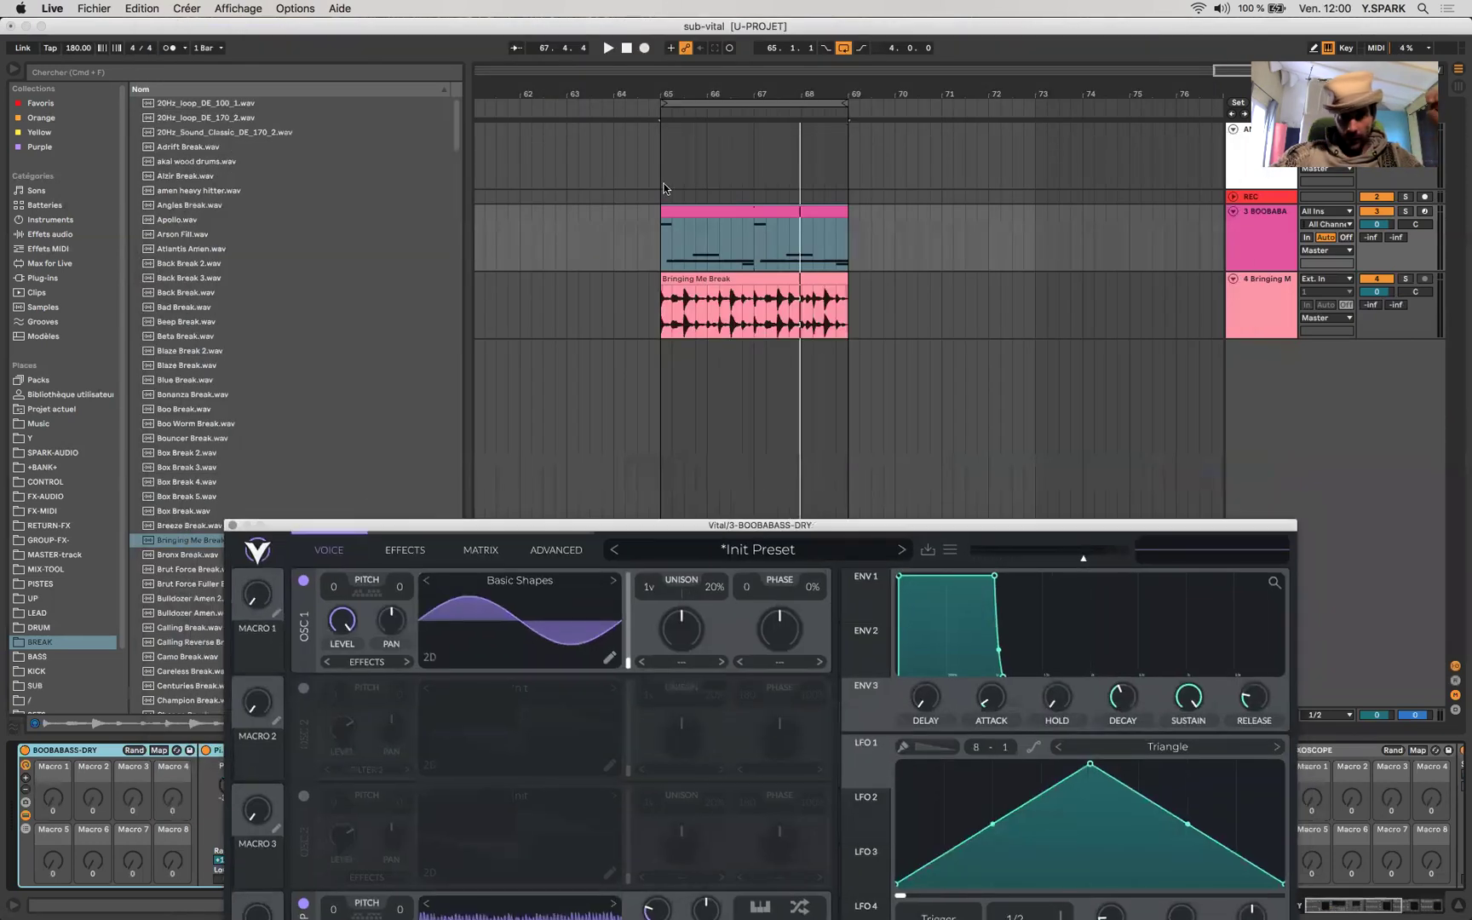
pyautogui.press('super+d')
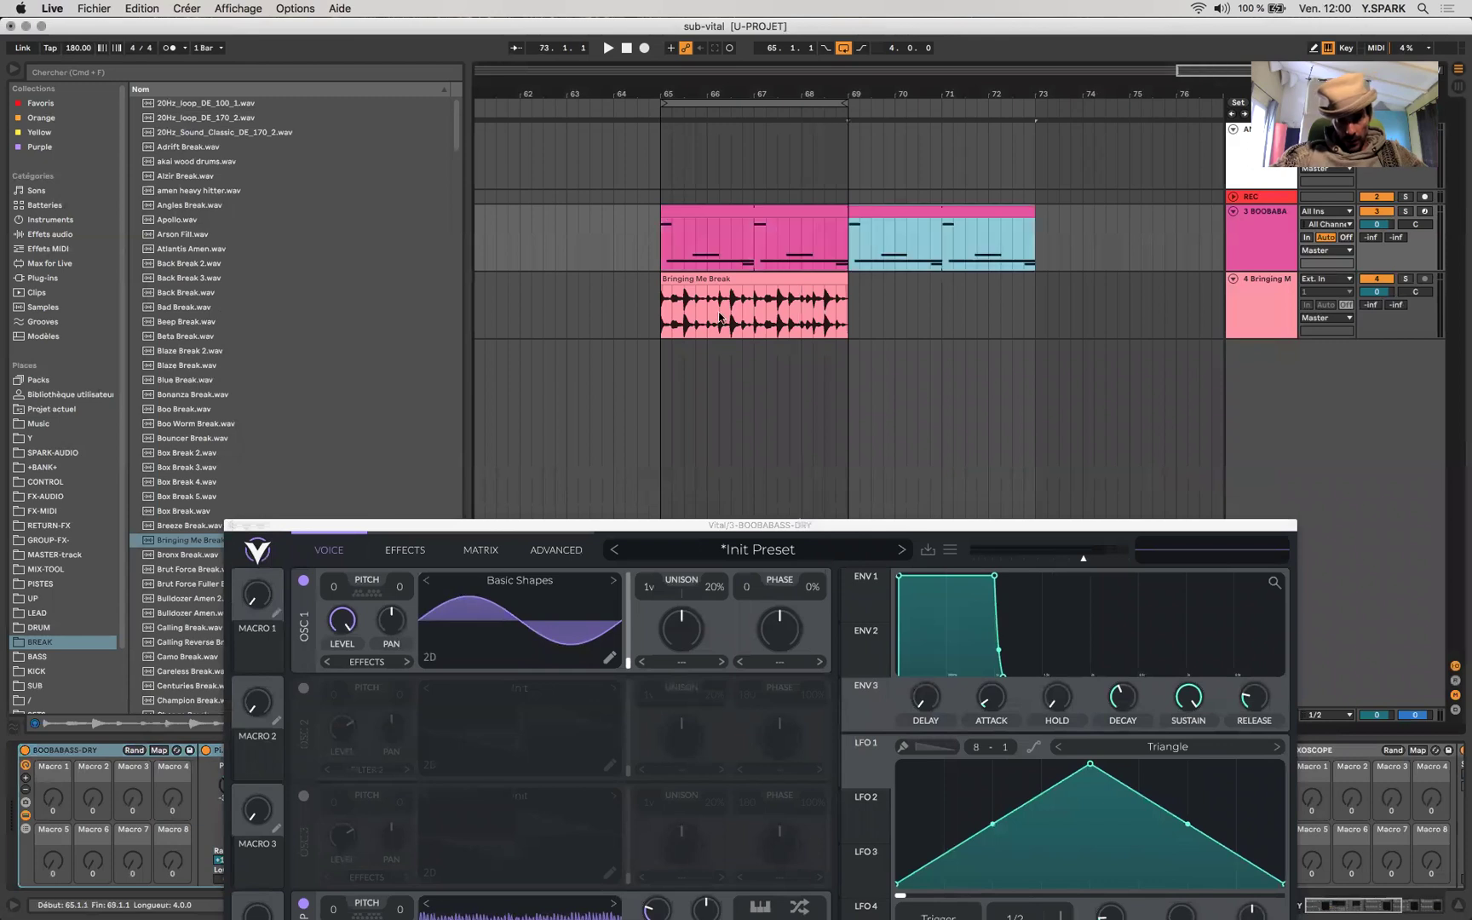
pyautogui.click(710, 279)
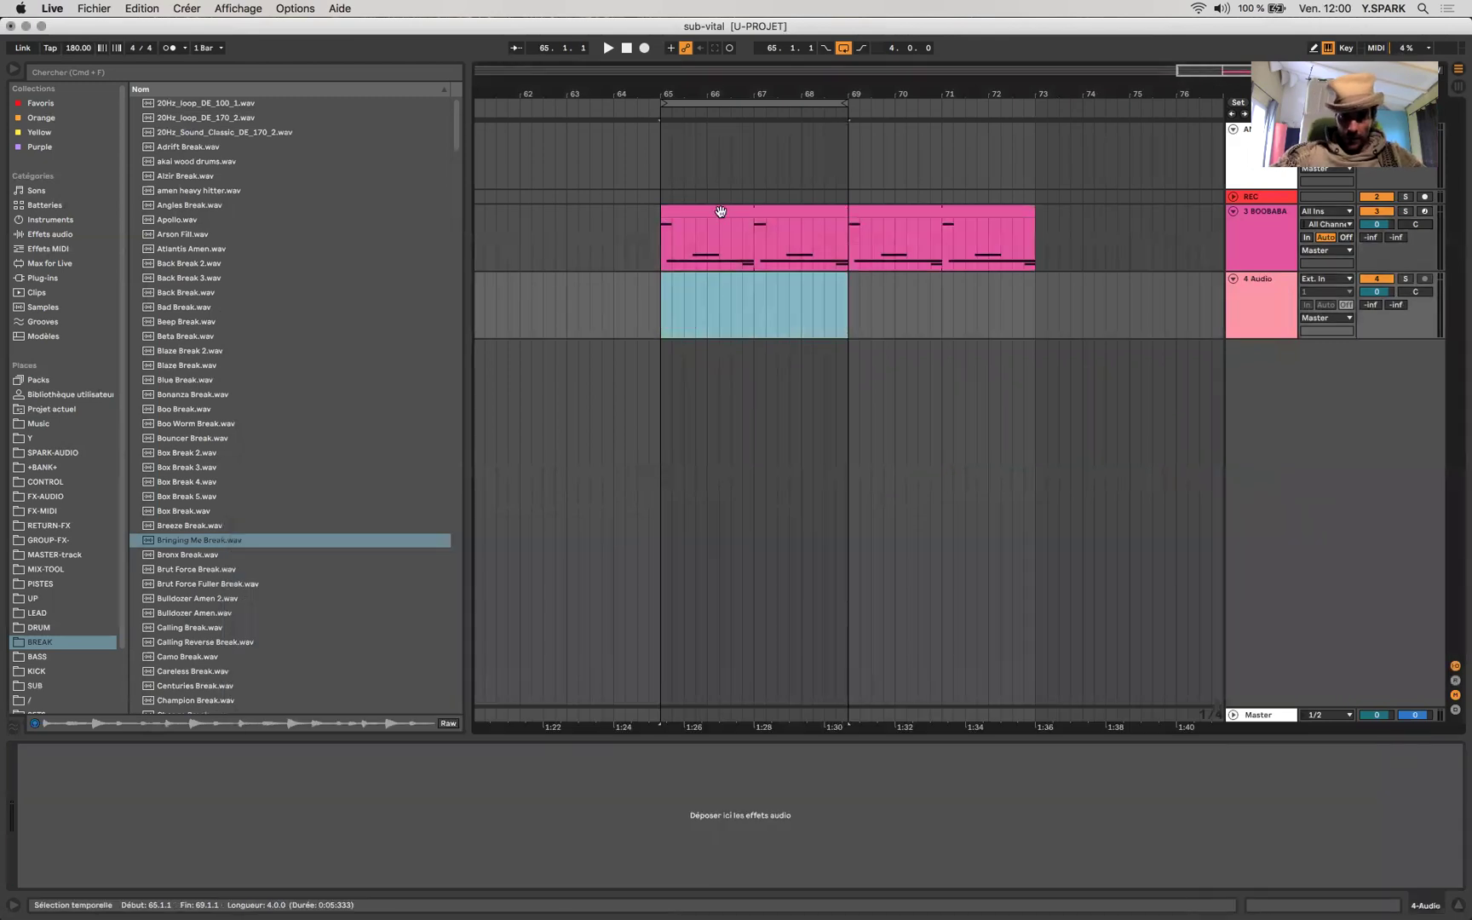
# Delete all notes from the bass MIDI clip starting at bar 65
pyautogui.click(719, 217)
pyautogui.click(1344, 671)
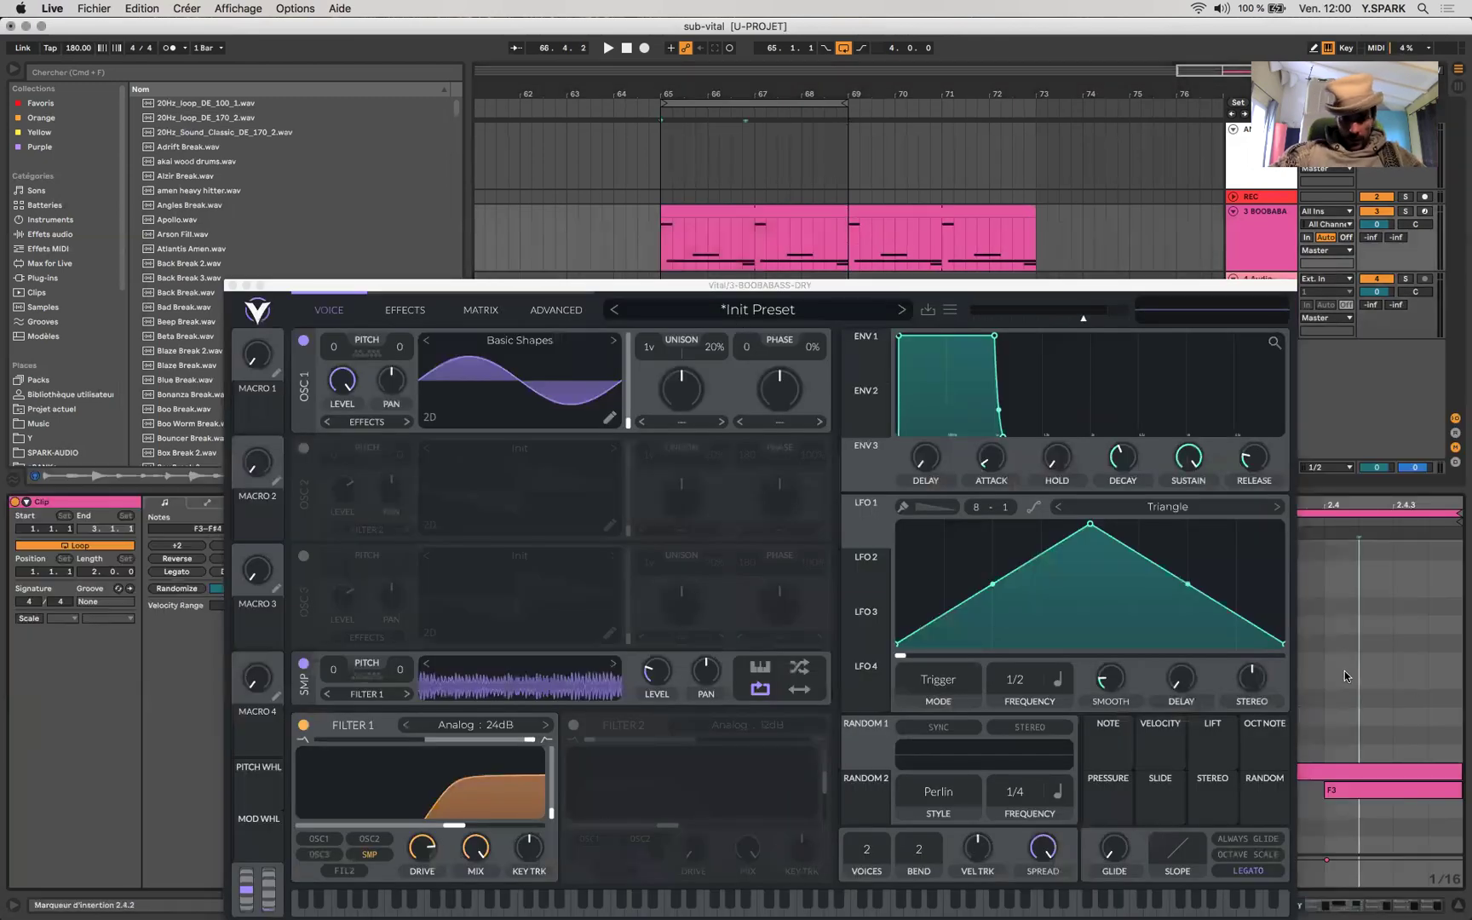
pyautogui.press('super+a')
pyautogui.press('Delete')
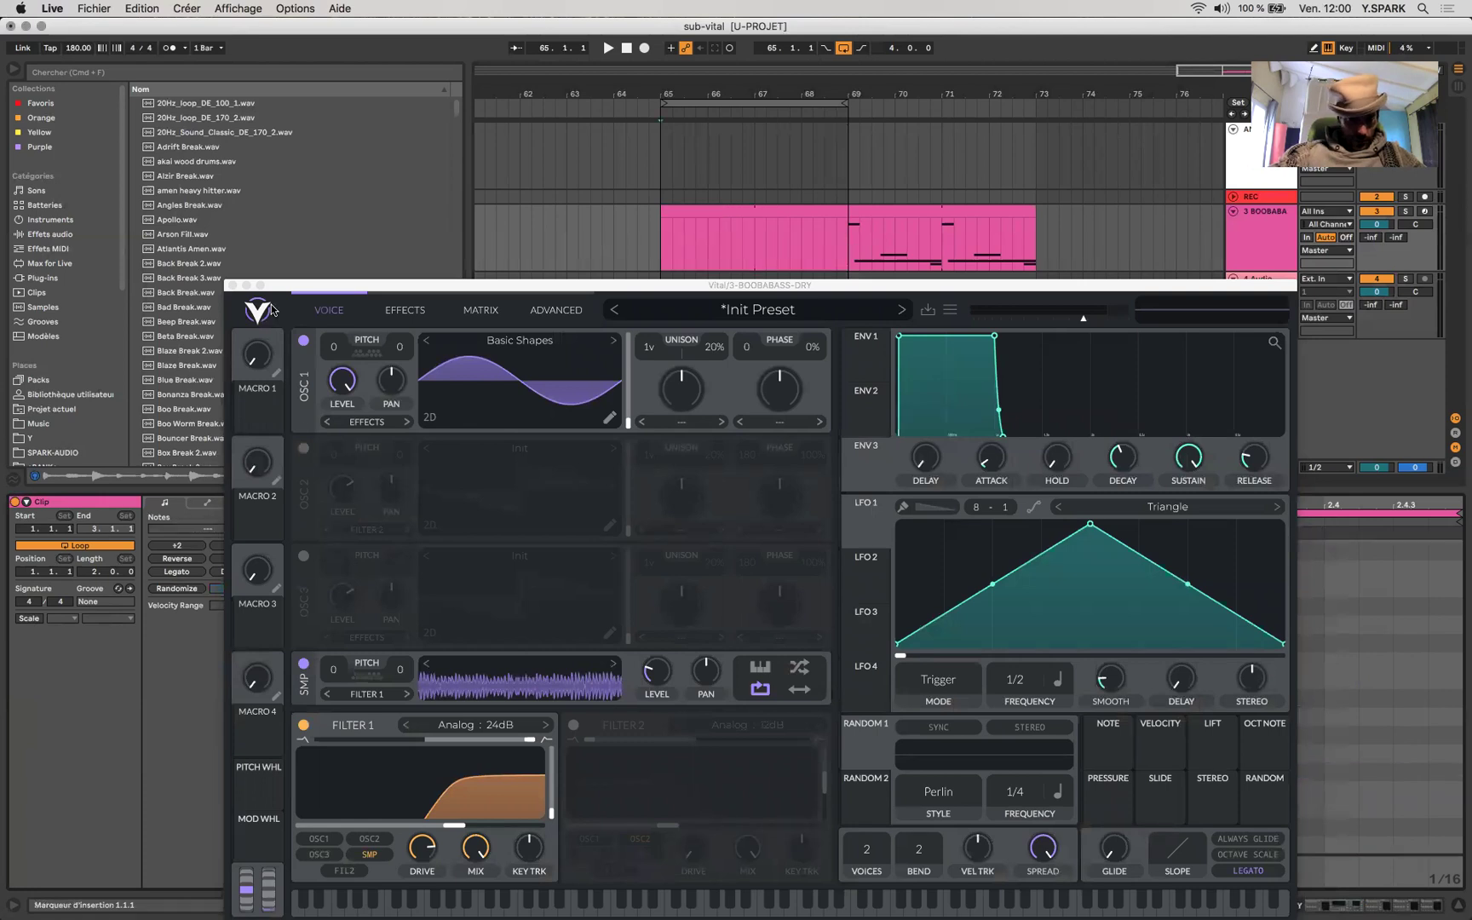
# Add a single F3 note spanning the whole two-bar clip and play it back with Vital in view
pyautogui.moveTo(288, 284); pyautogui.dragTo(339, 850)
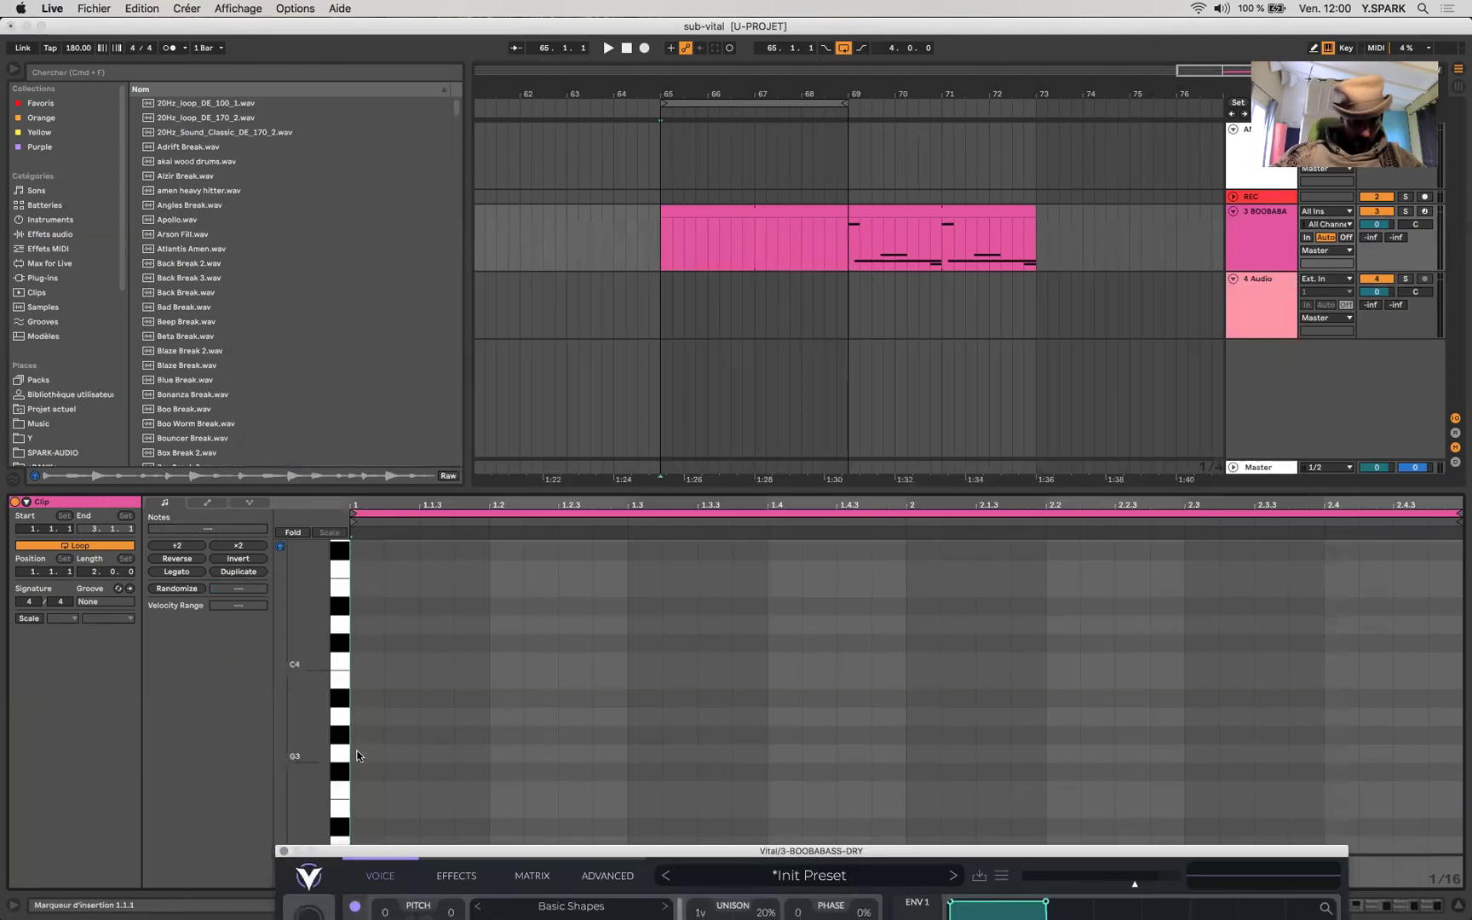
pyautogui.doubleClick(365, 785)
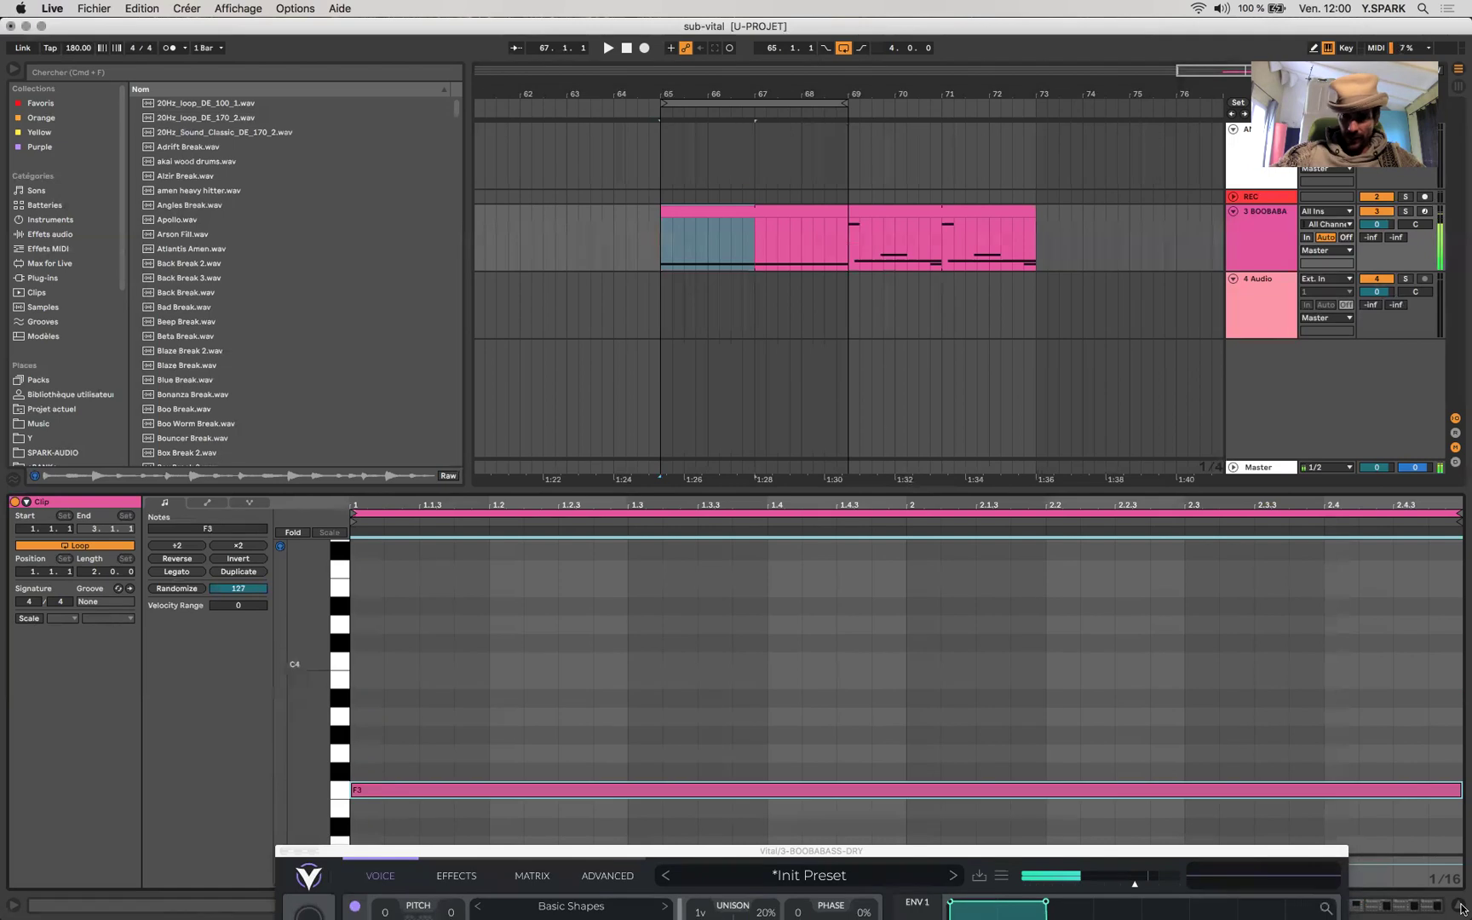
pyautogui.press('space')
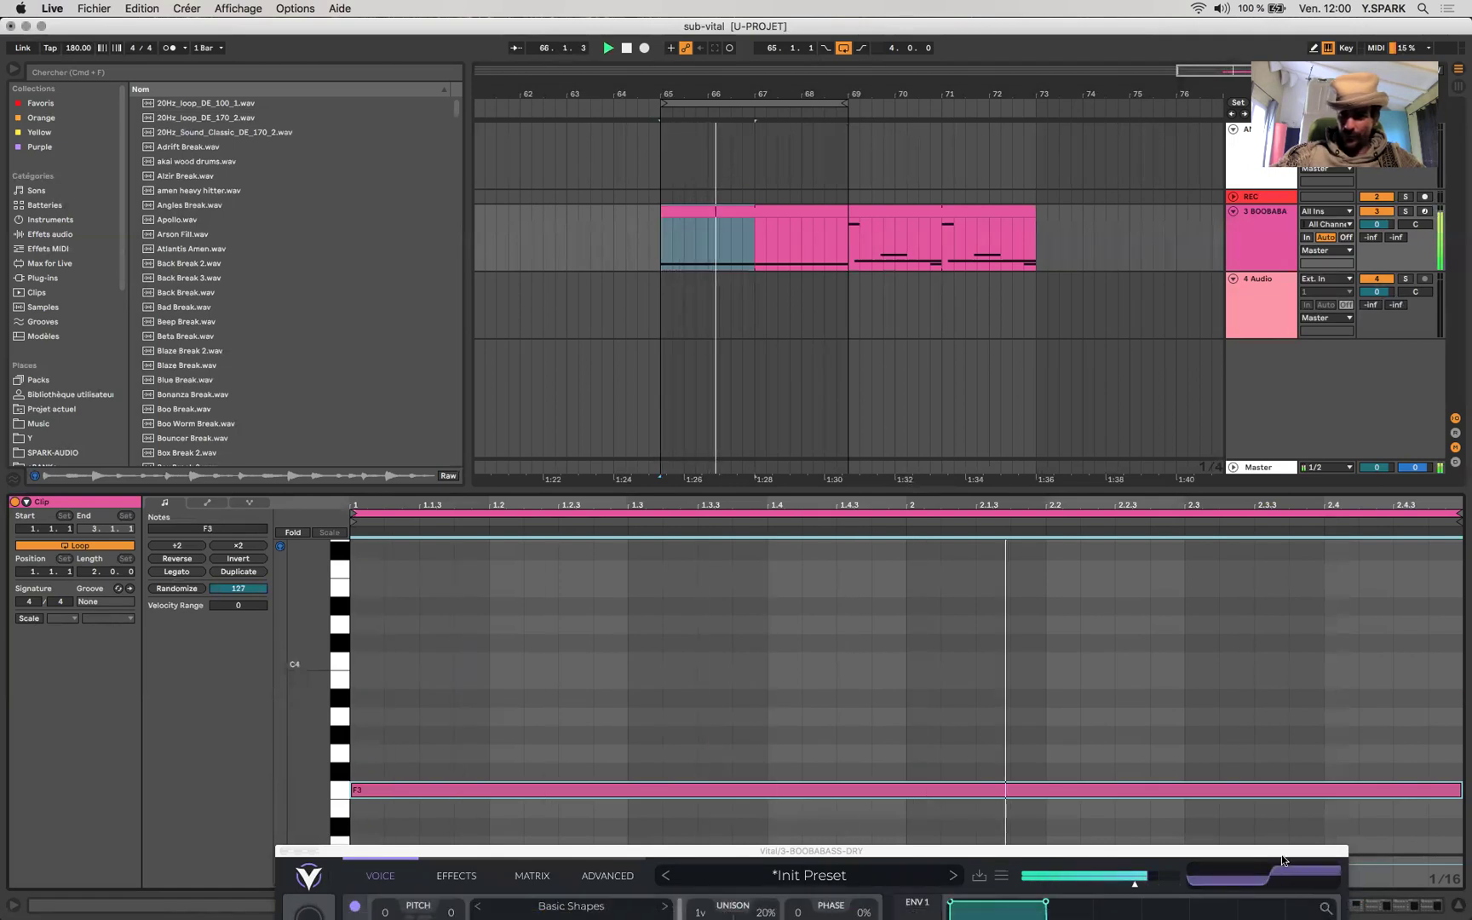
pyautogui.moveTo(1260, 850); pyautogui.dragTo(1155, 127)
pyautogui.press('space')
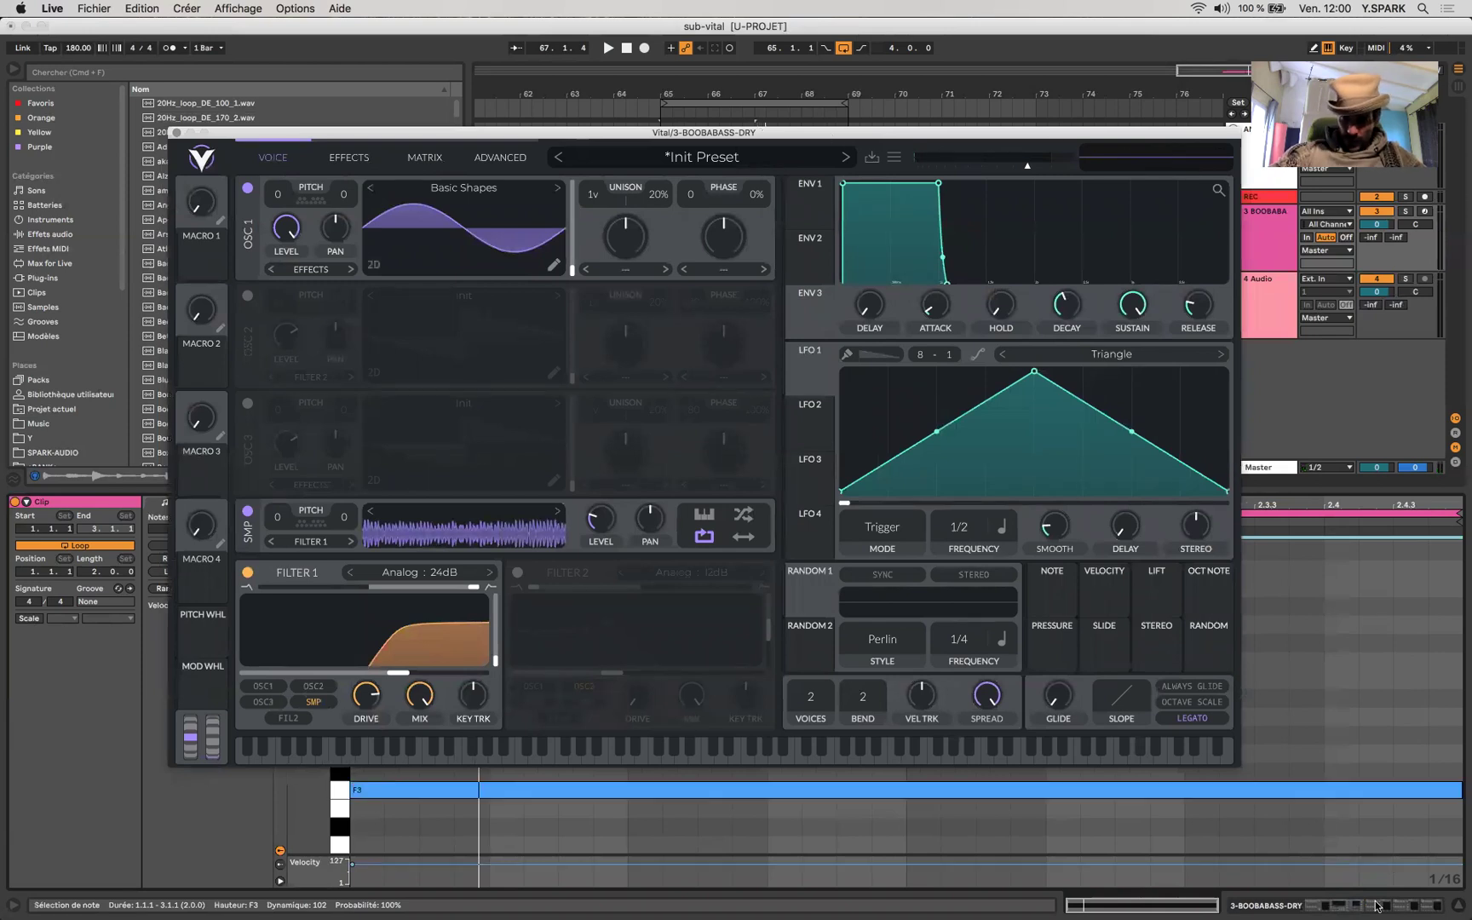
# Open MOscilloscope at the end of the bass track's device chain and play the F3 note through it
pyautogui.hotkey('shift', 'Tab')
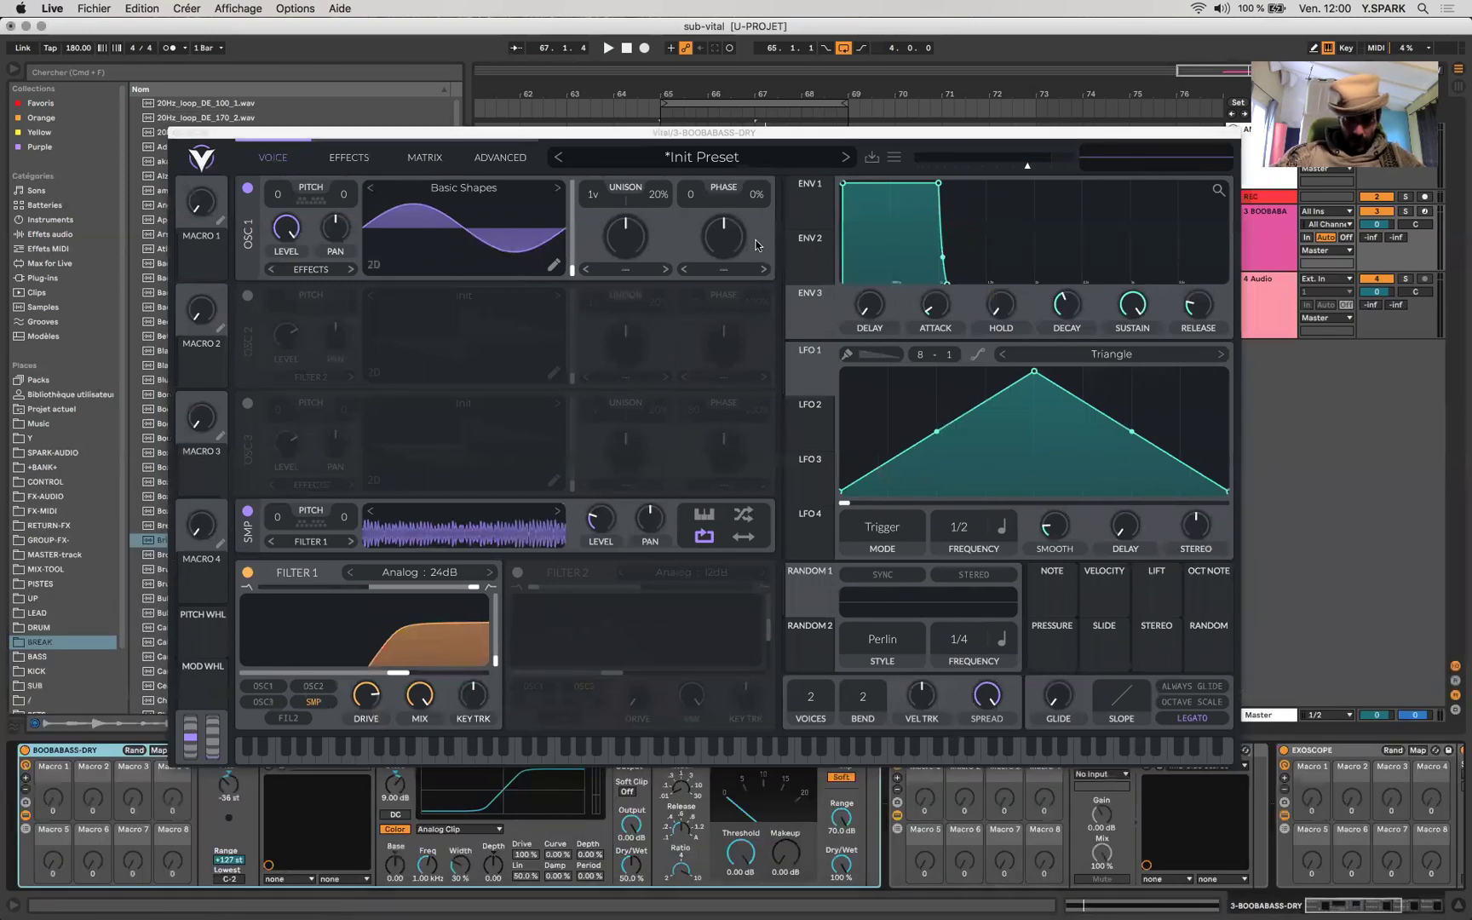
pyautogui.moveTo(649, 134); pyautogui.dragTo(636, 94)
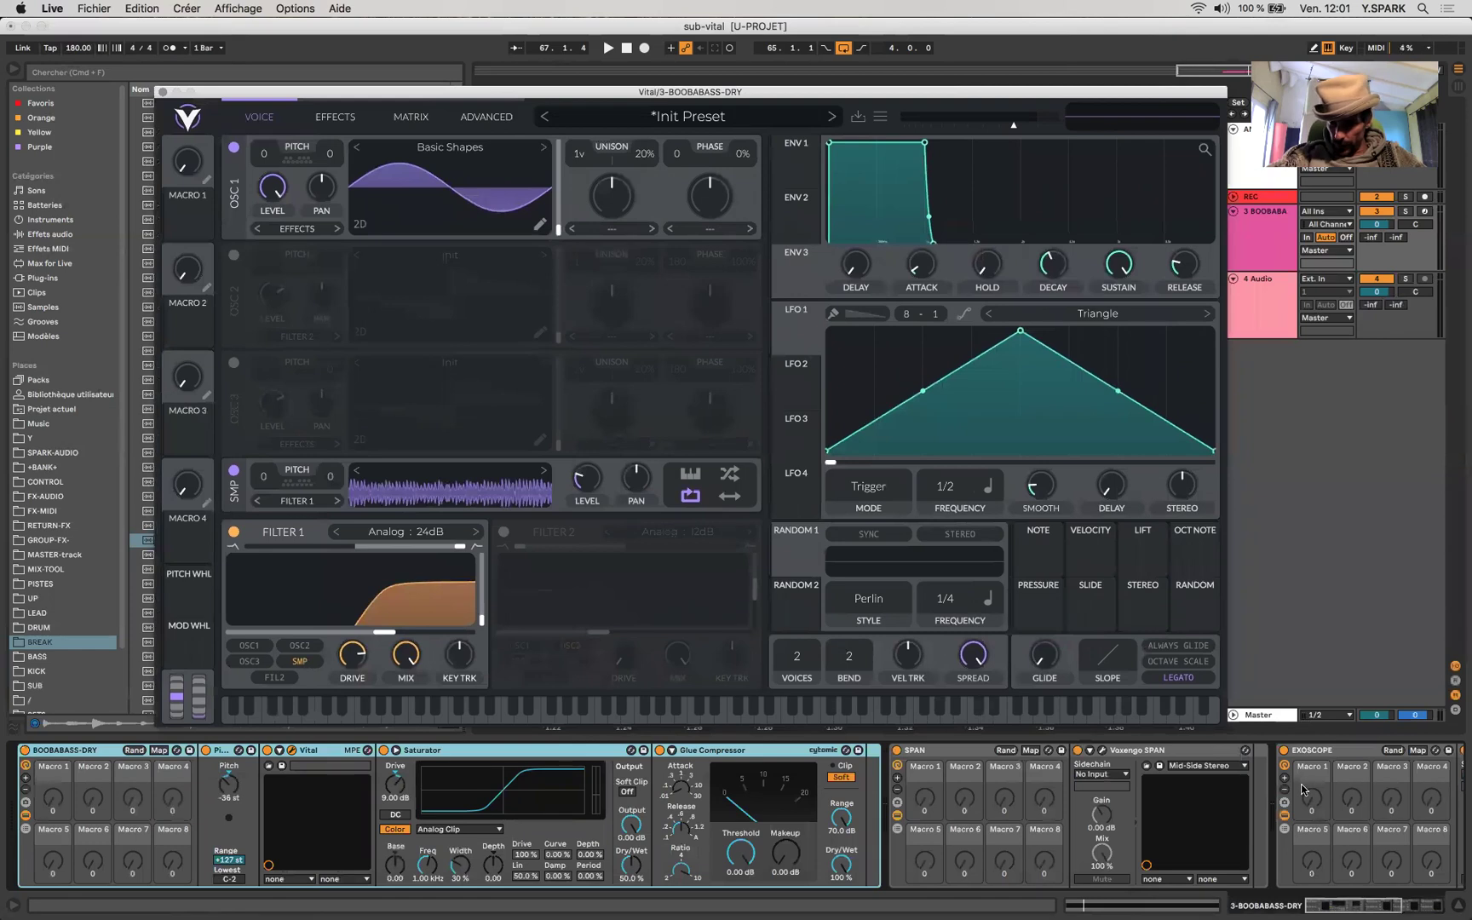
pyautogui.hscroll(5, 1303, 790)
pyautogui.hscroll(3, 1193, 767)
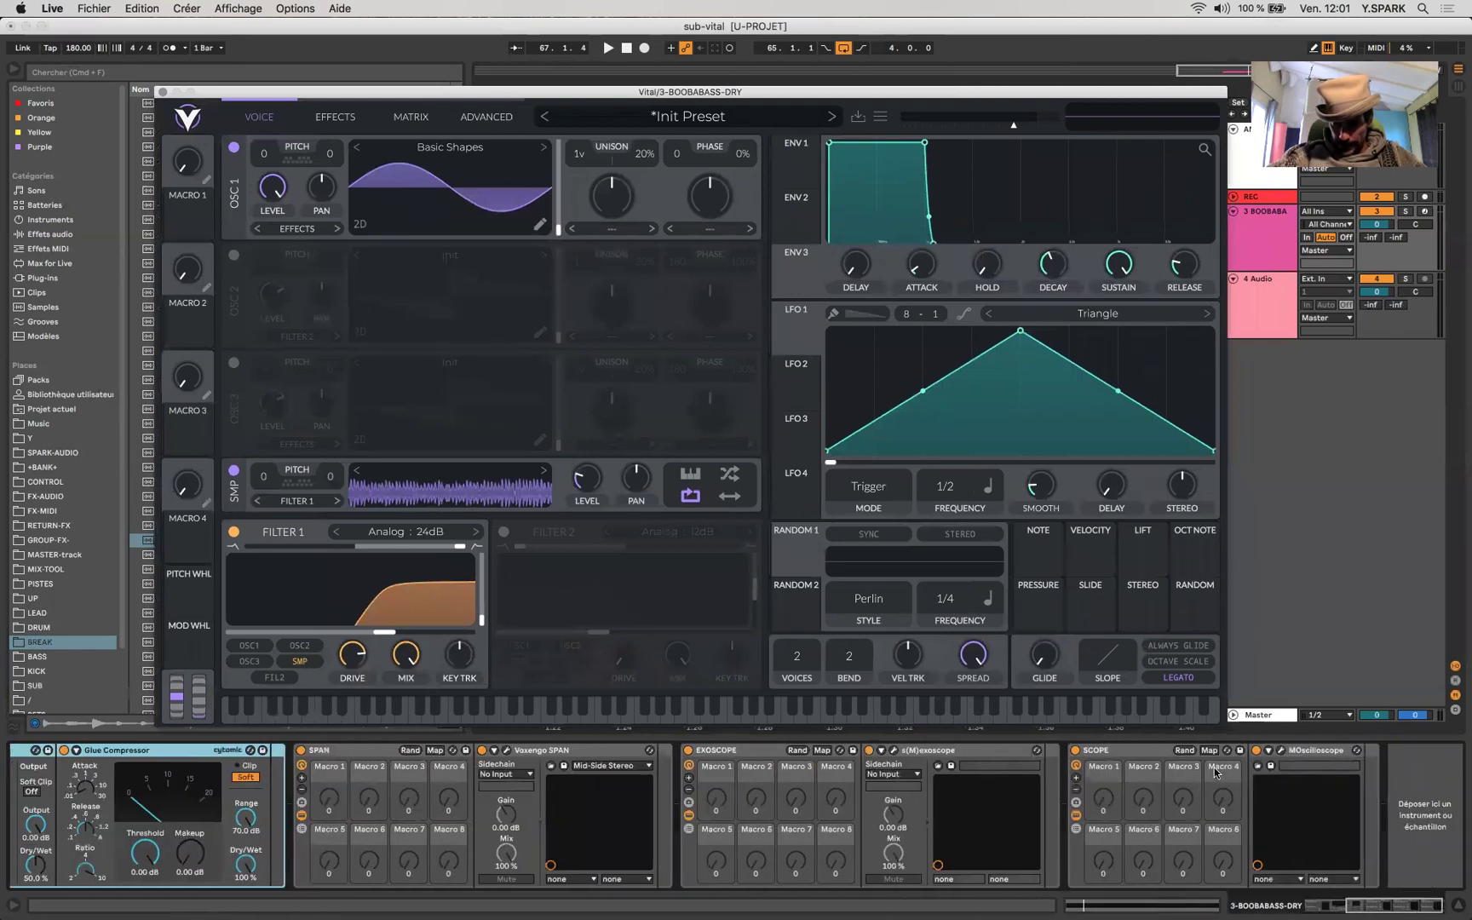
pyautogui.click(1280, 751)
pyautogui.press('space')
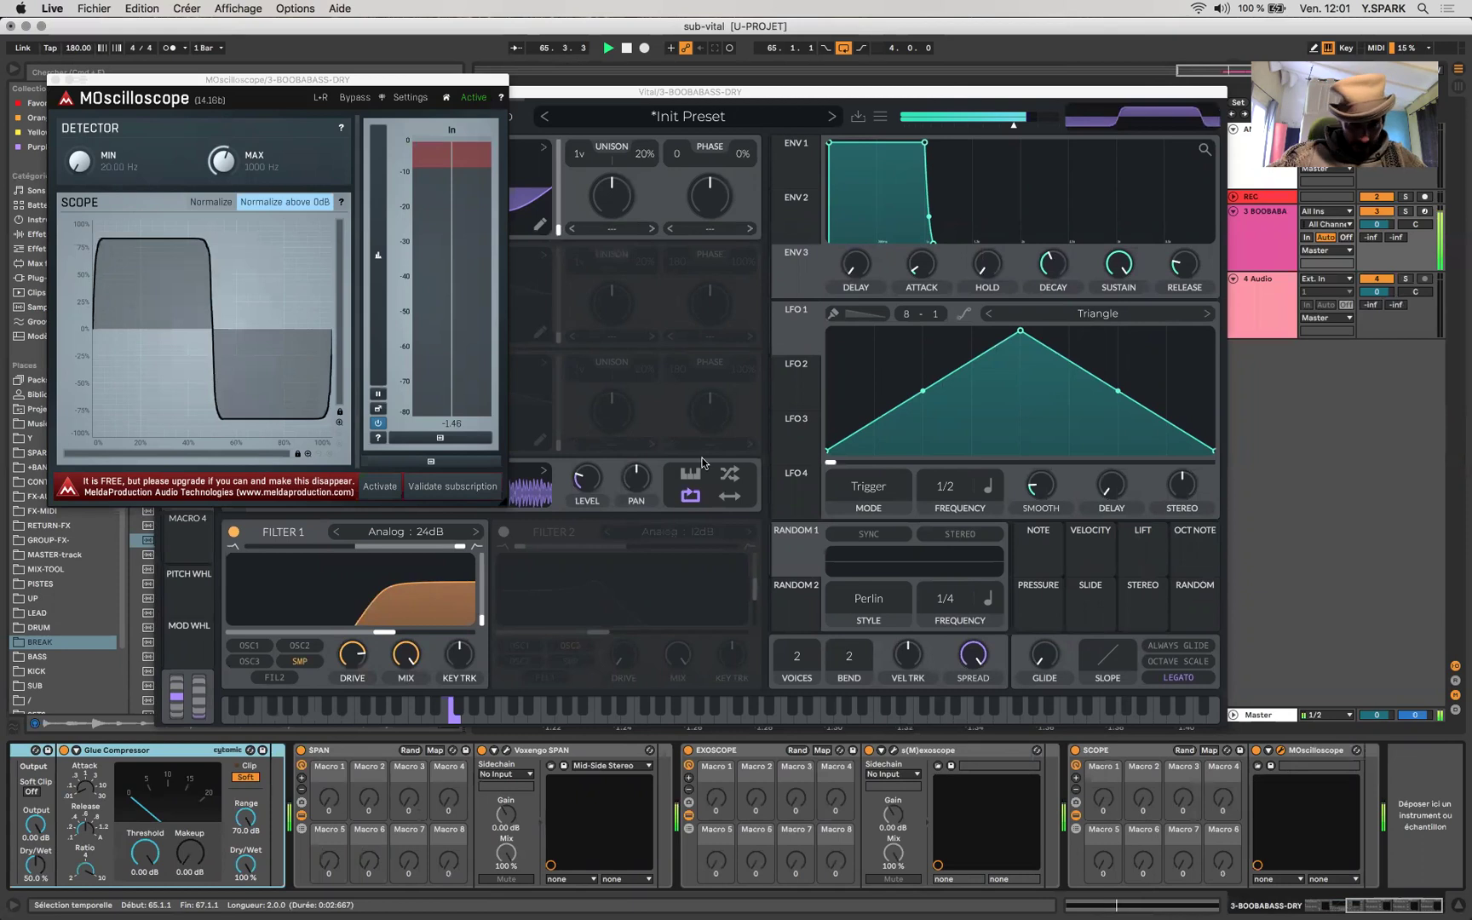
# Raise the sample level in Vital to about 0.365 and move the Vital window beside the oscilloscope
pyautogui.click(588, 482)
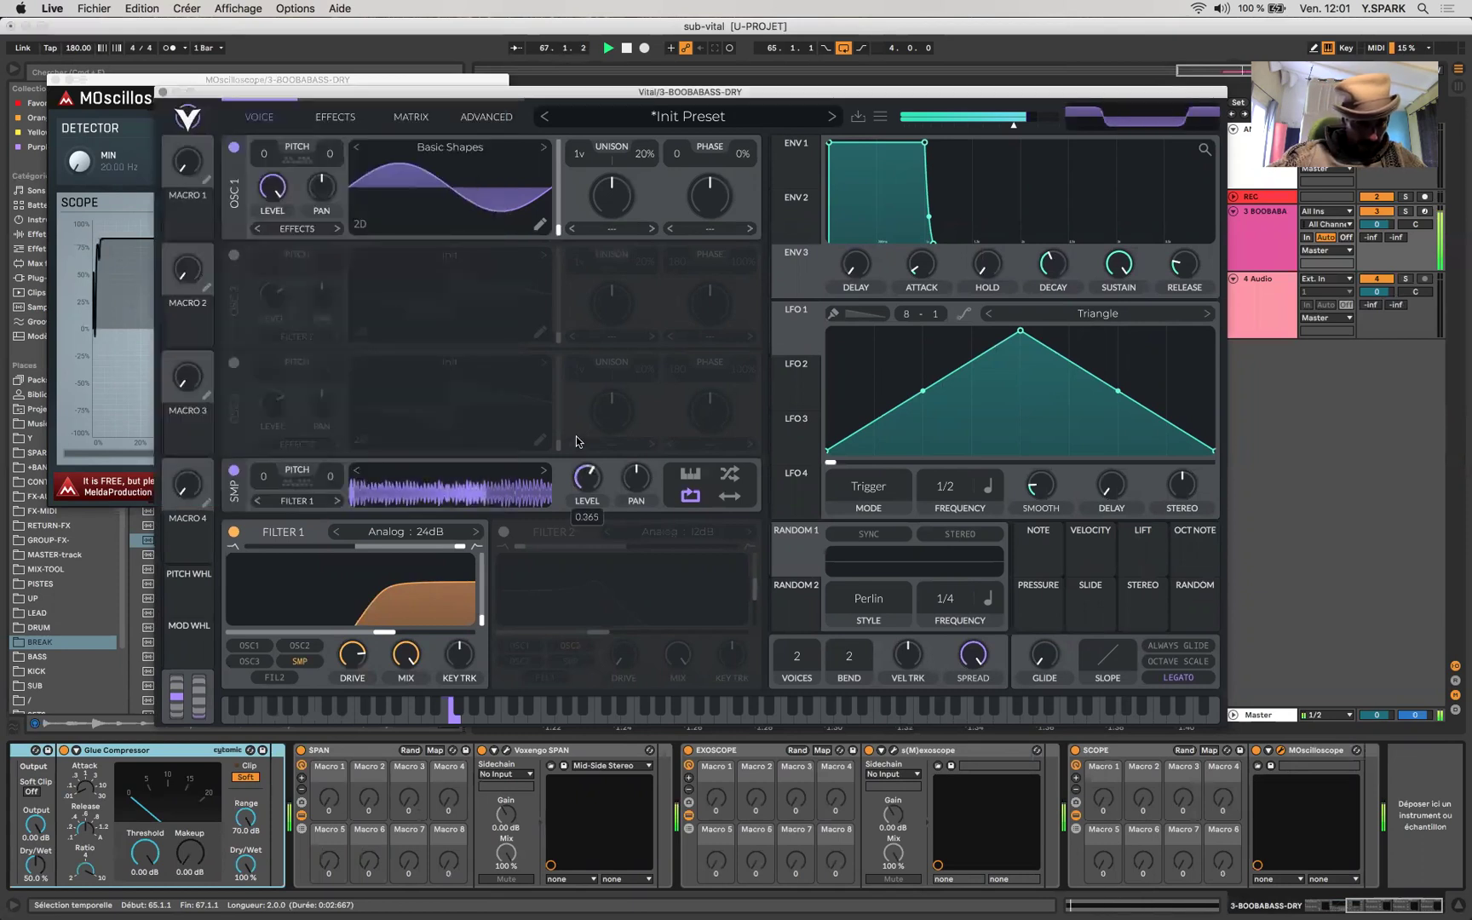
pyautogui.moveTo(537, 92); pyautogui.dragTo(773, 66)
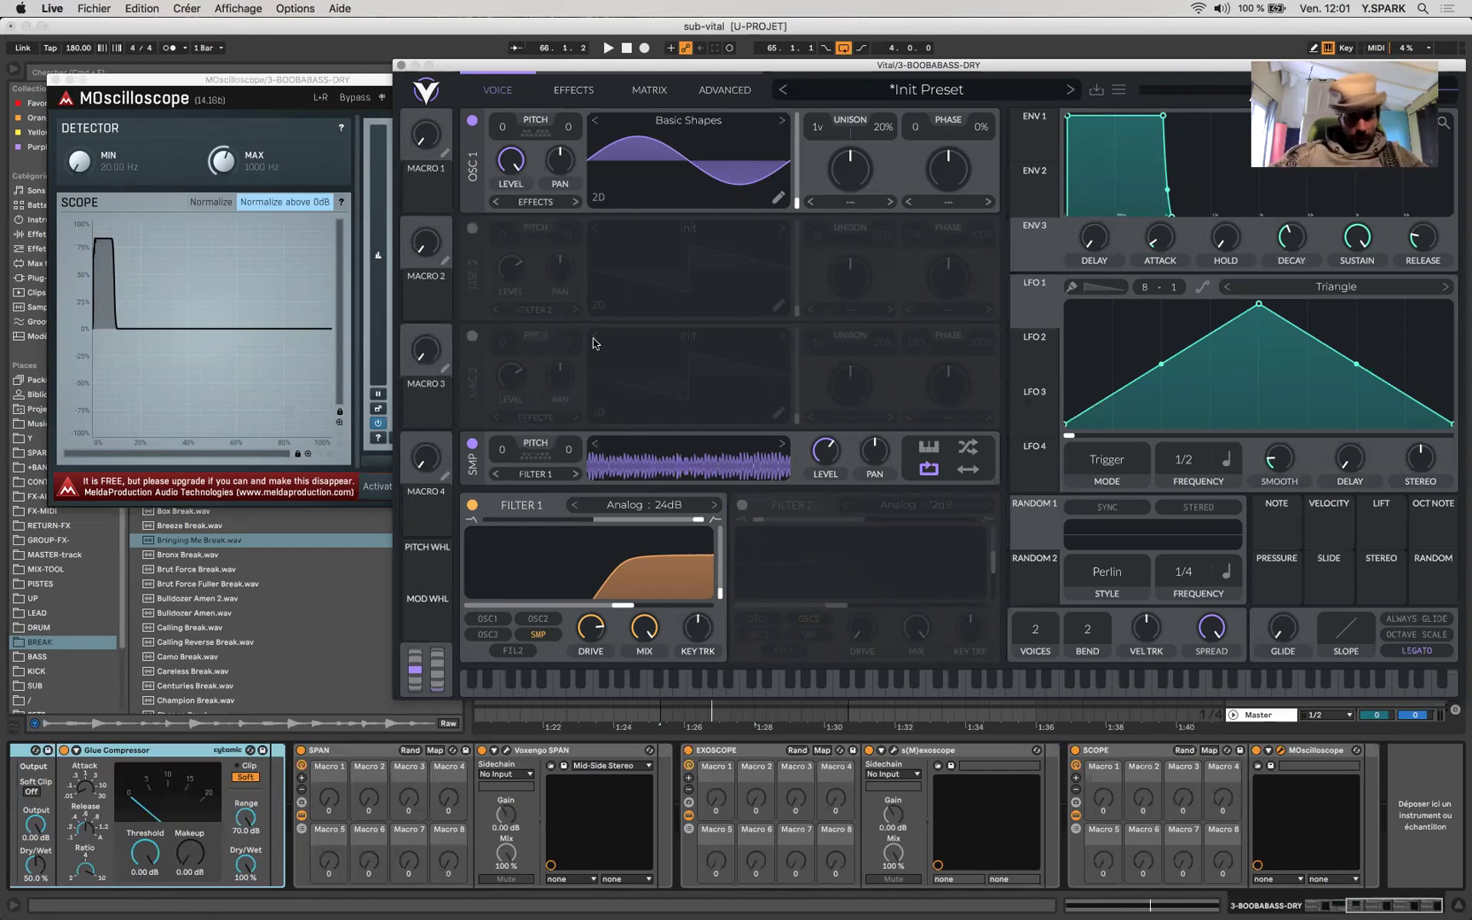
# Bypass the Saturator on the bass track, play the test note to compare its waveform, and re-enable the Saturator
pyautogui.hscroll(-10, 303, 851)
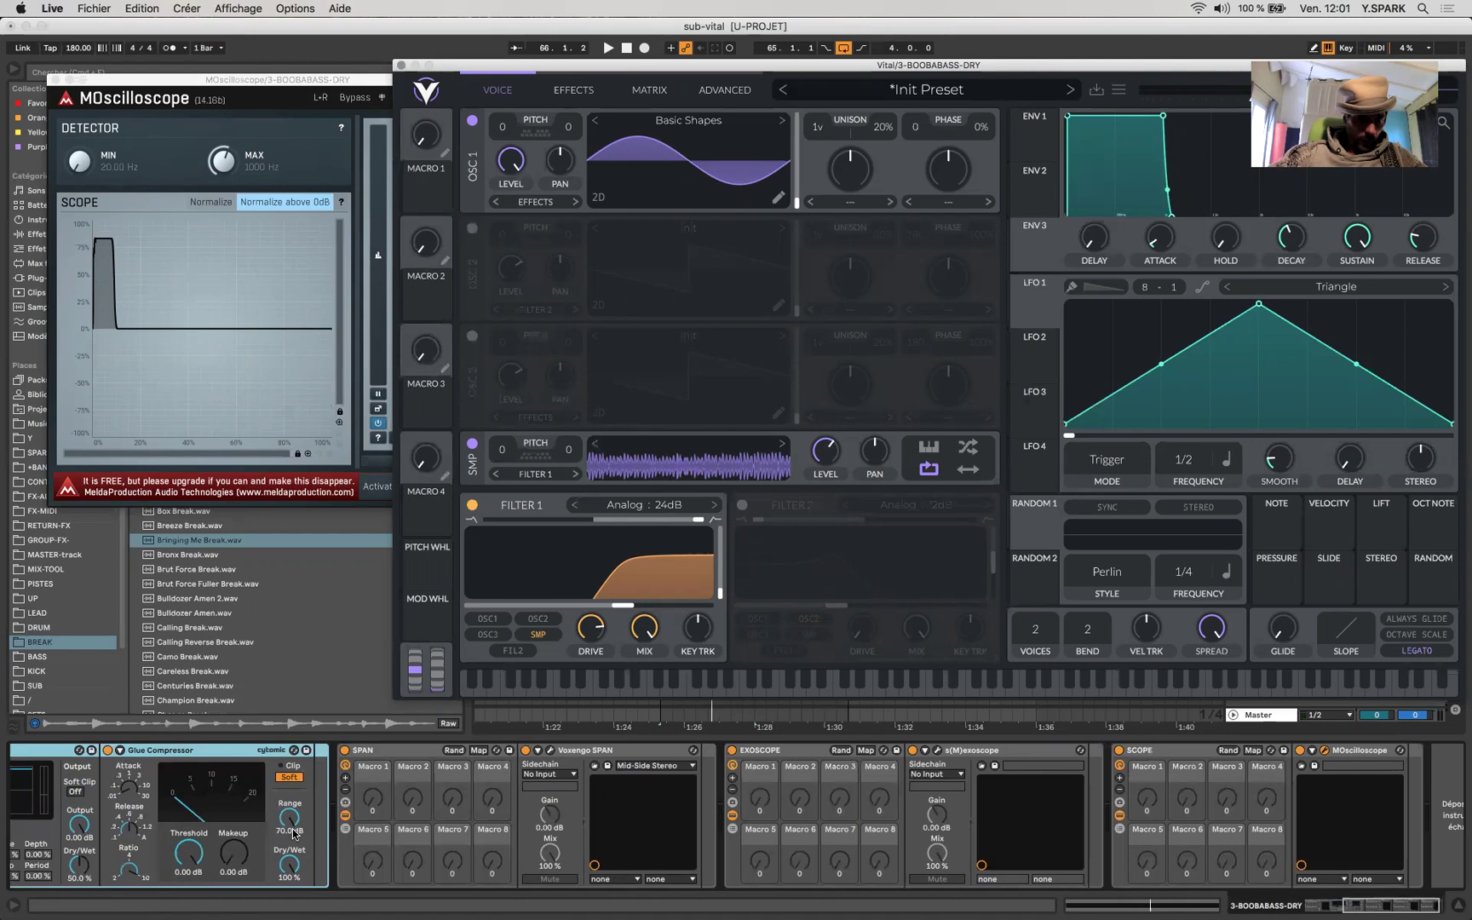
pyautogui.click(313, 757)
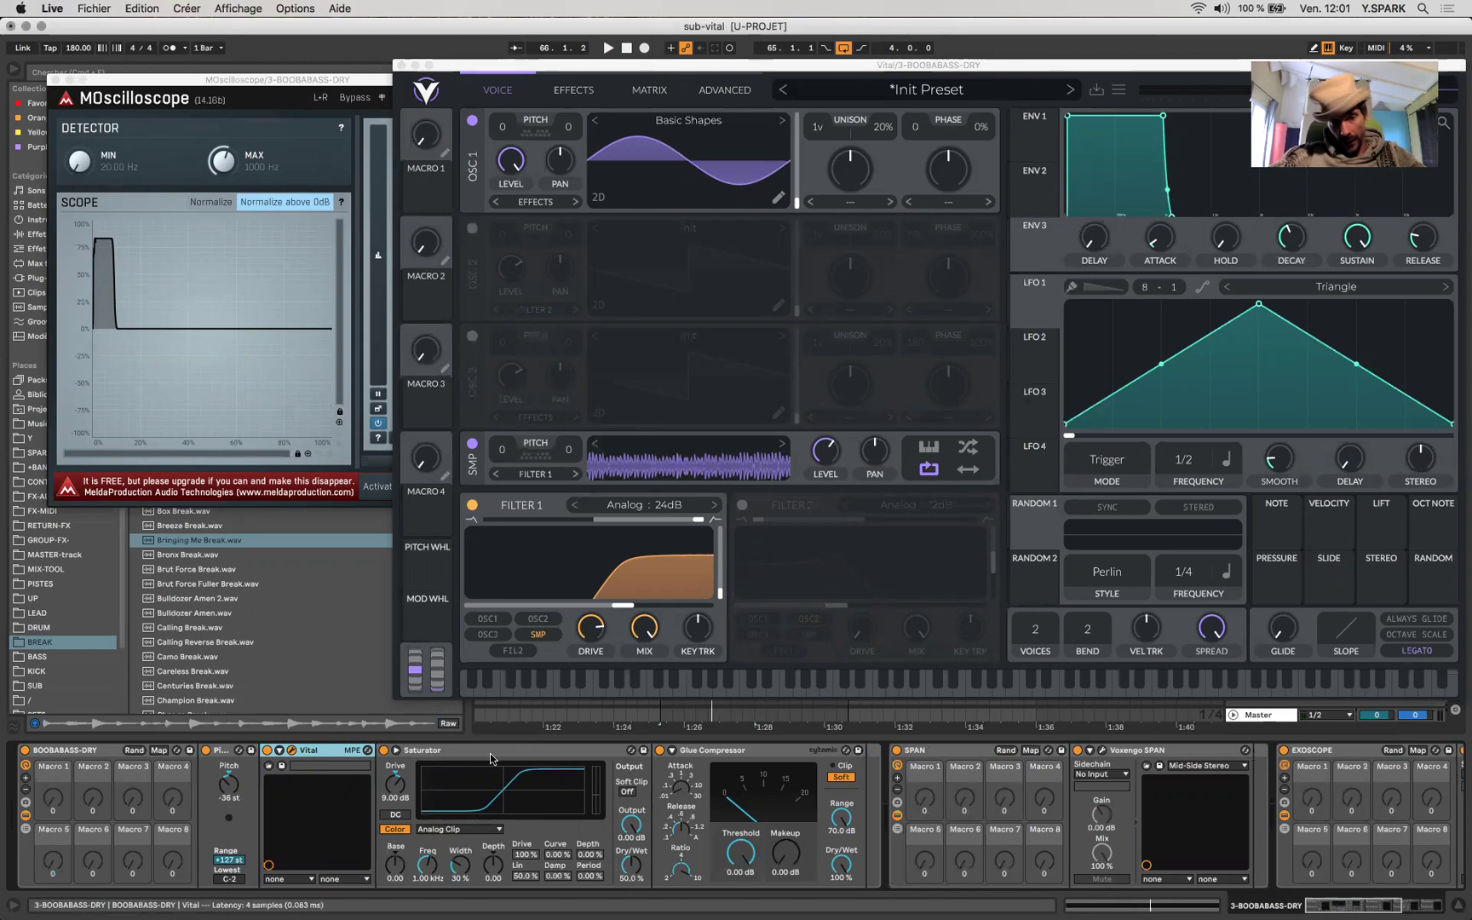
pyautogui.click(384, 749)
pyautogui.press('space')
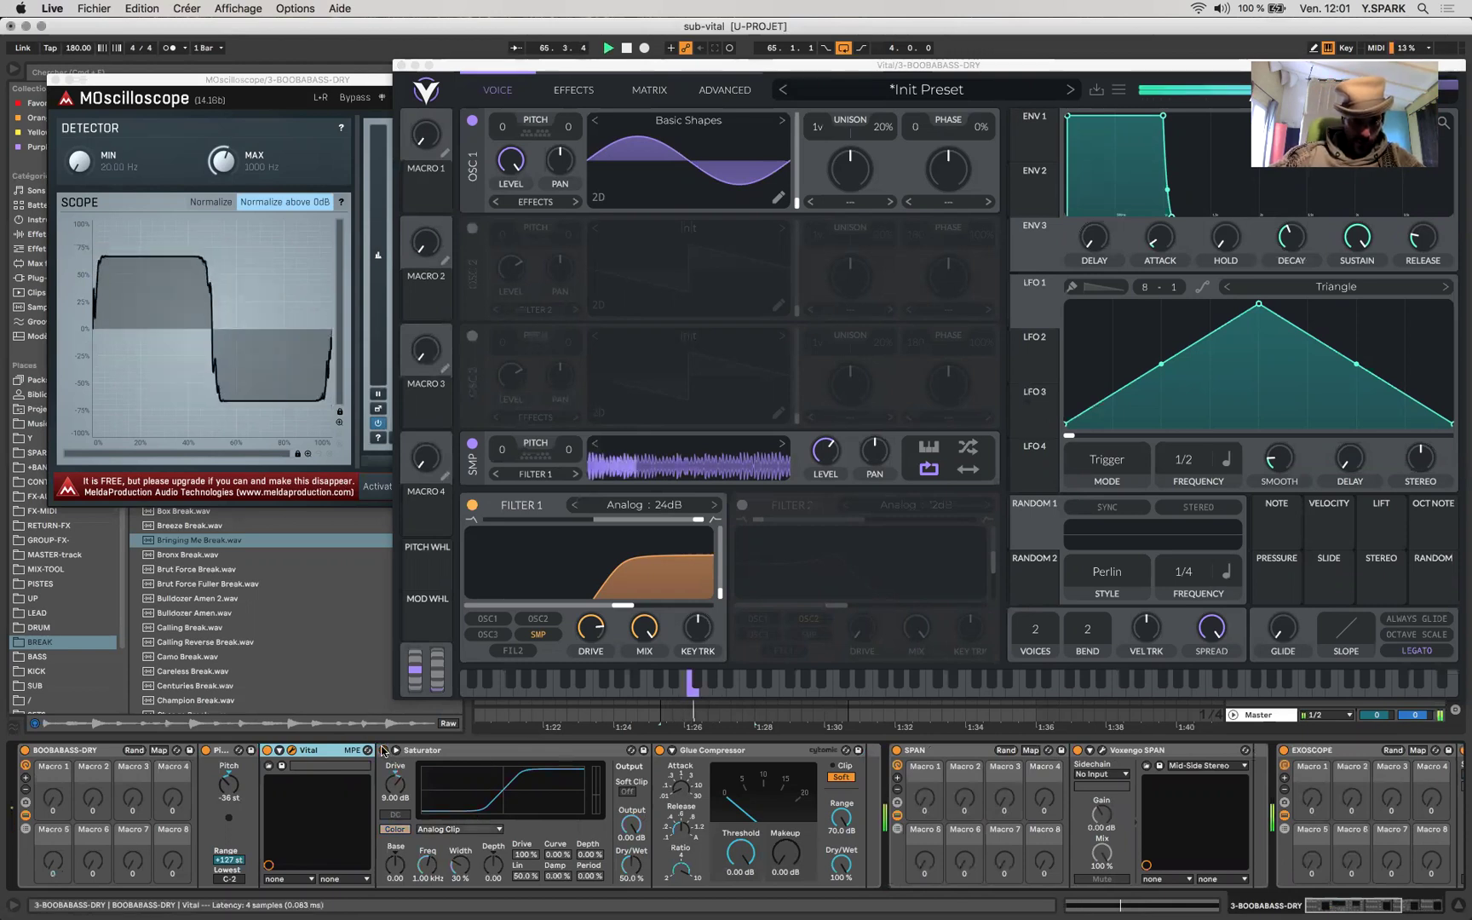
pyautogui.click(383, 750)
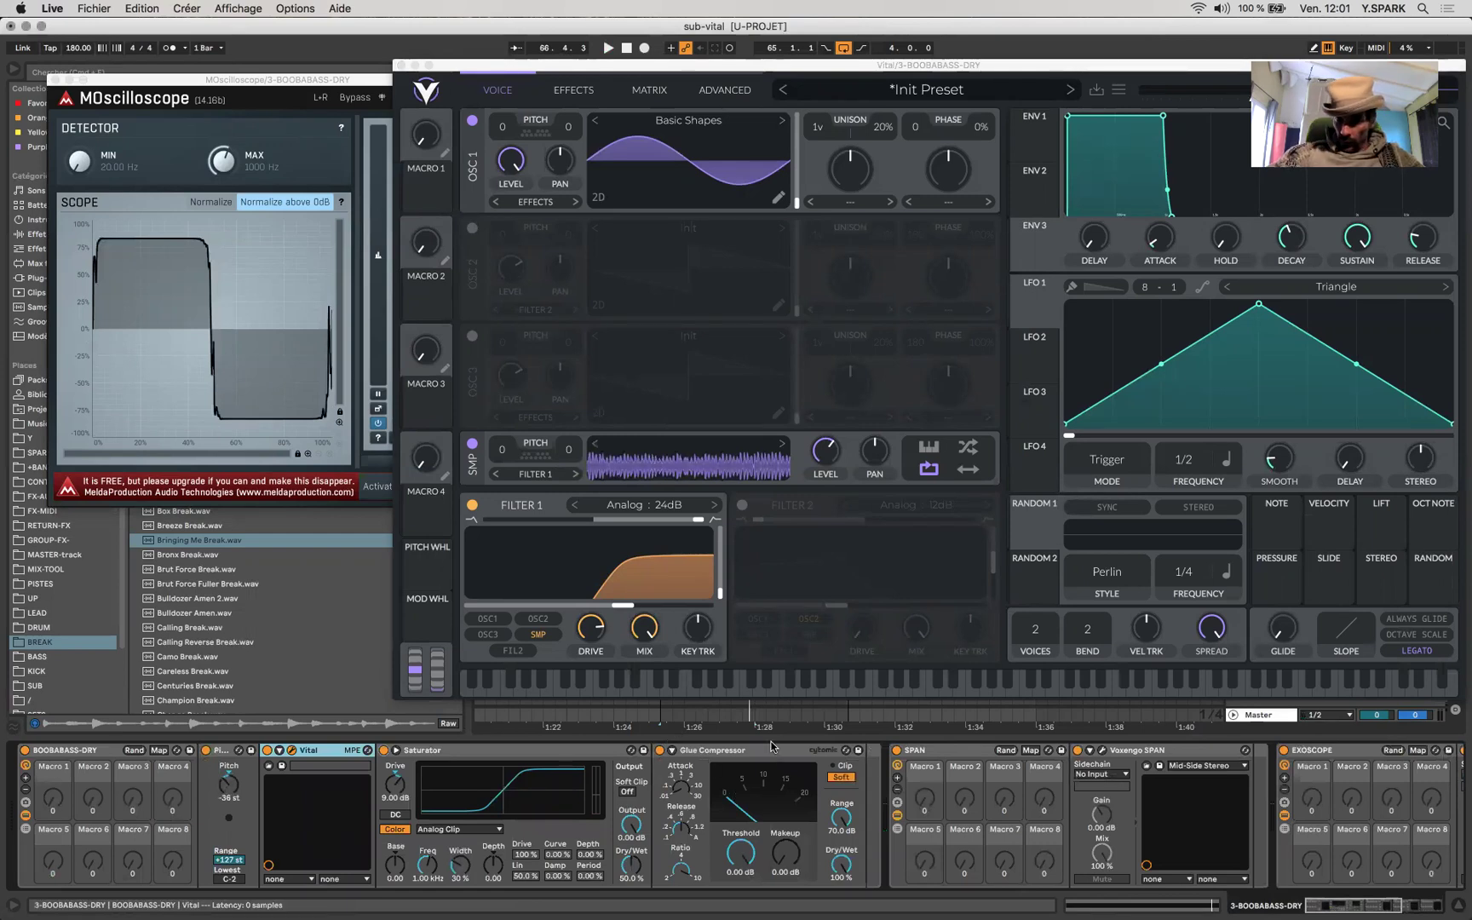
# Bypass the Glue Compressor, play the test note to compare its waveform, and re-enable the compressor
pyautogui.click(804, 755)
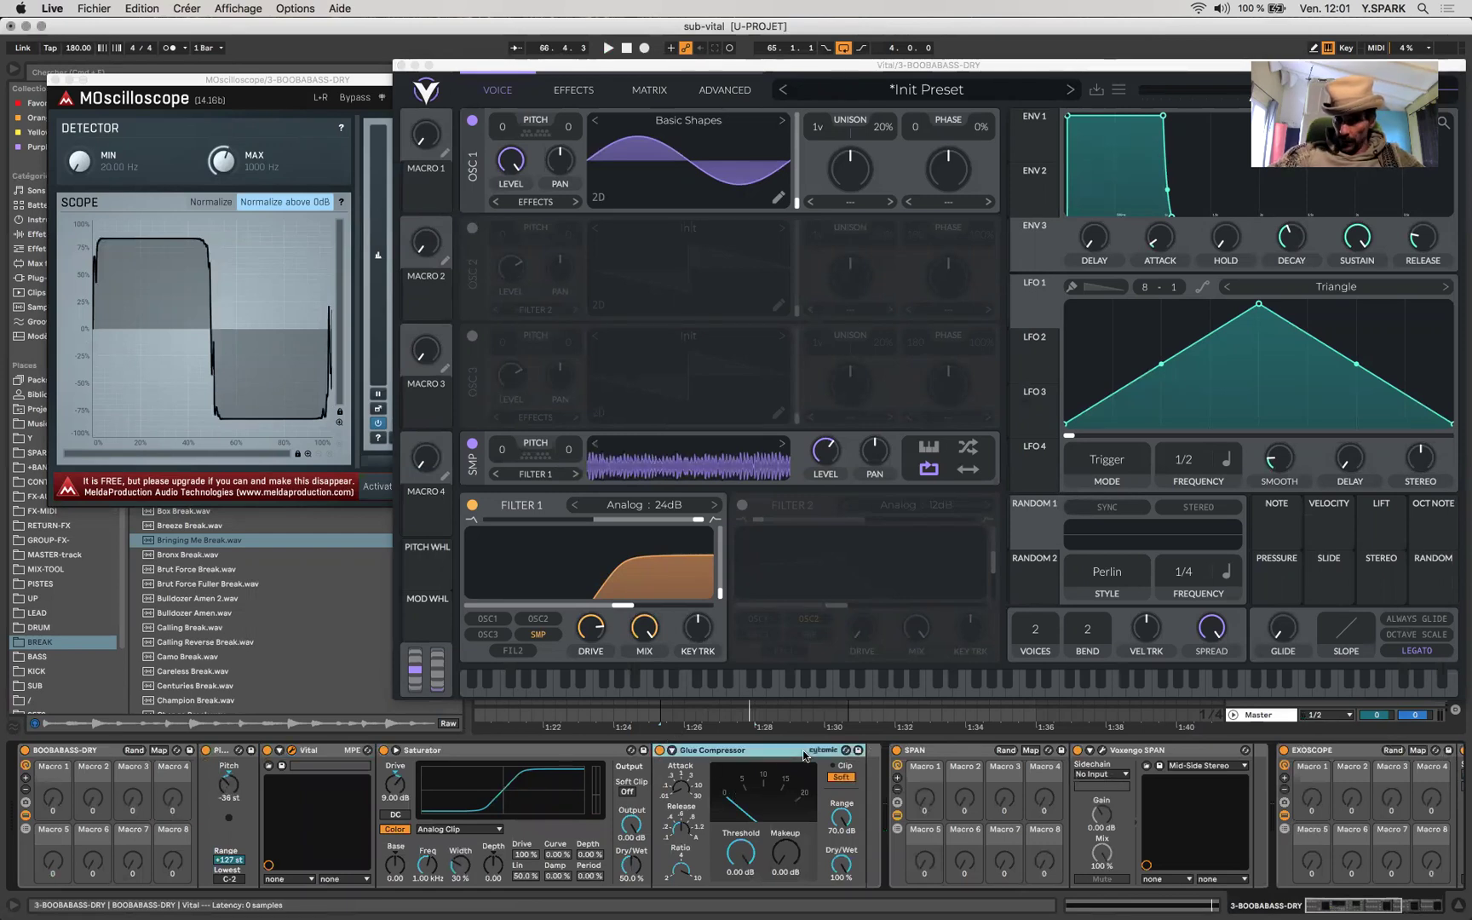
pyautogui.click(661, 751)
pyautogui.press('space')
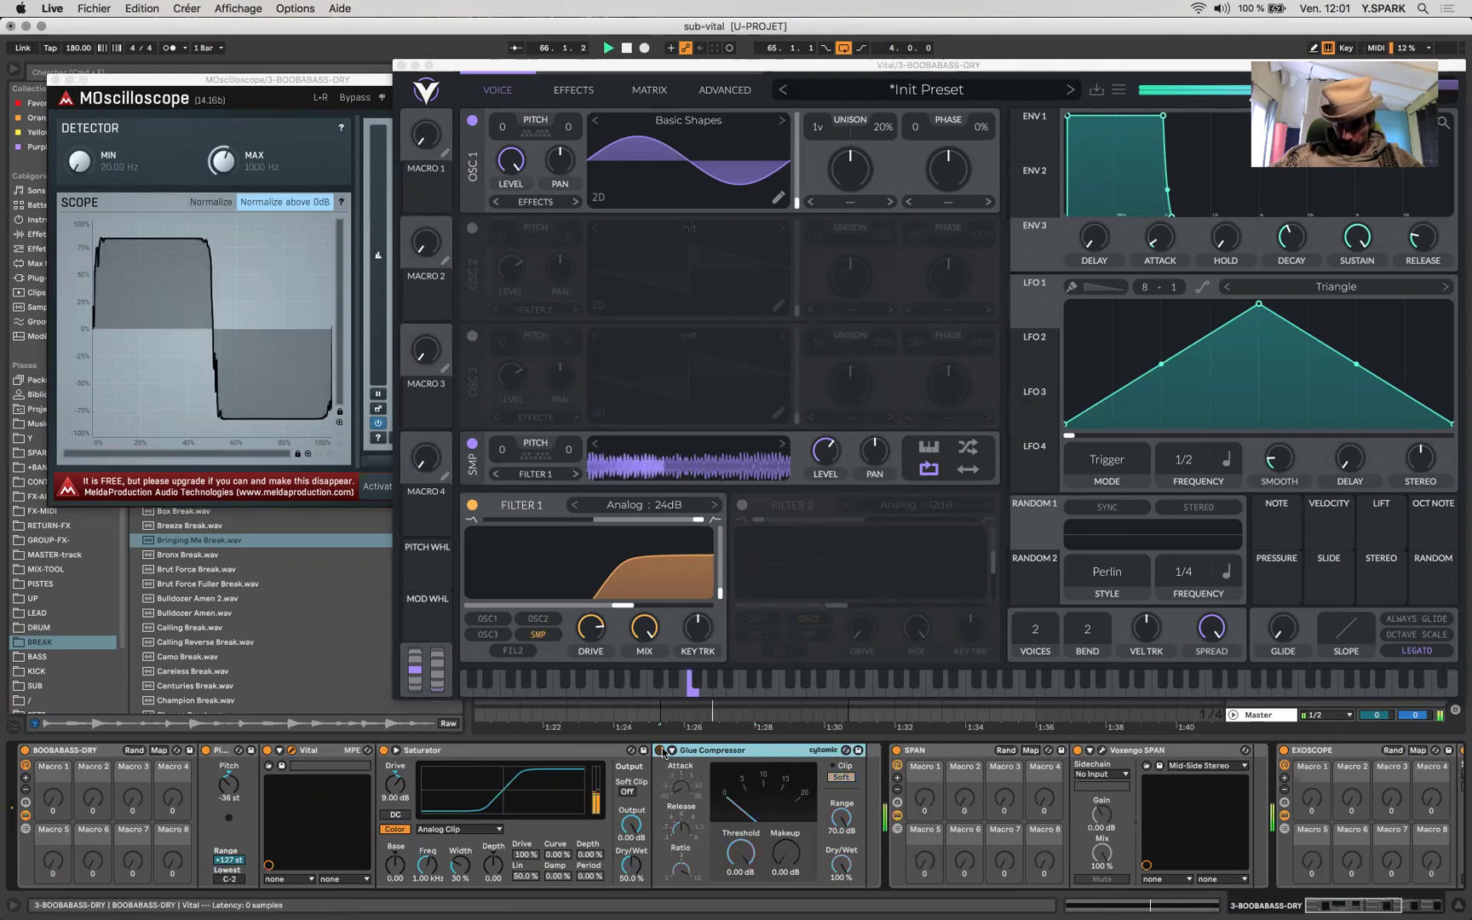
pyautogui.click(661, 750)
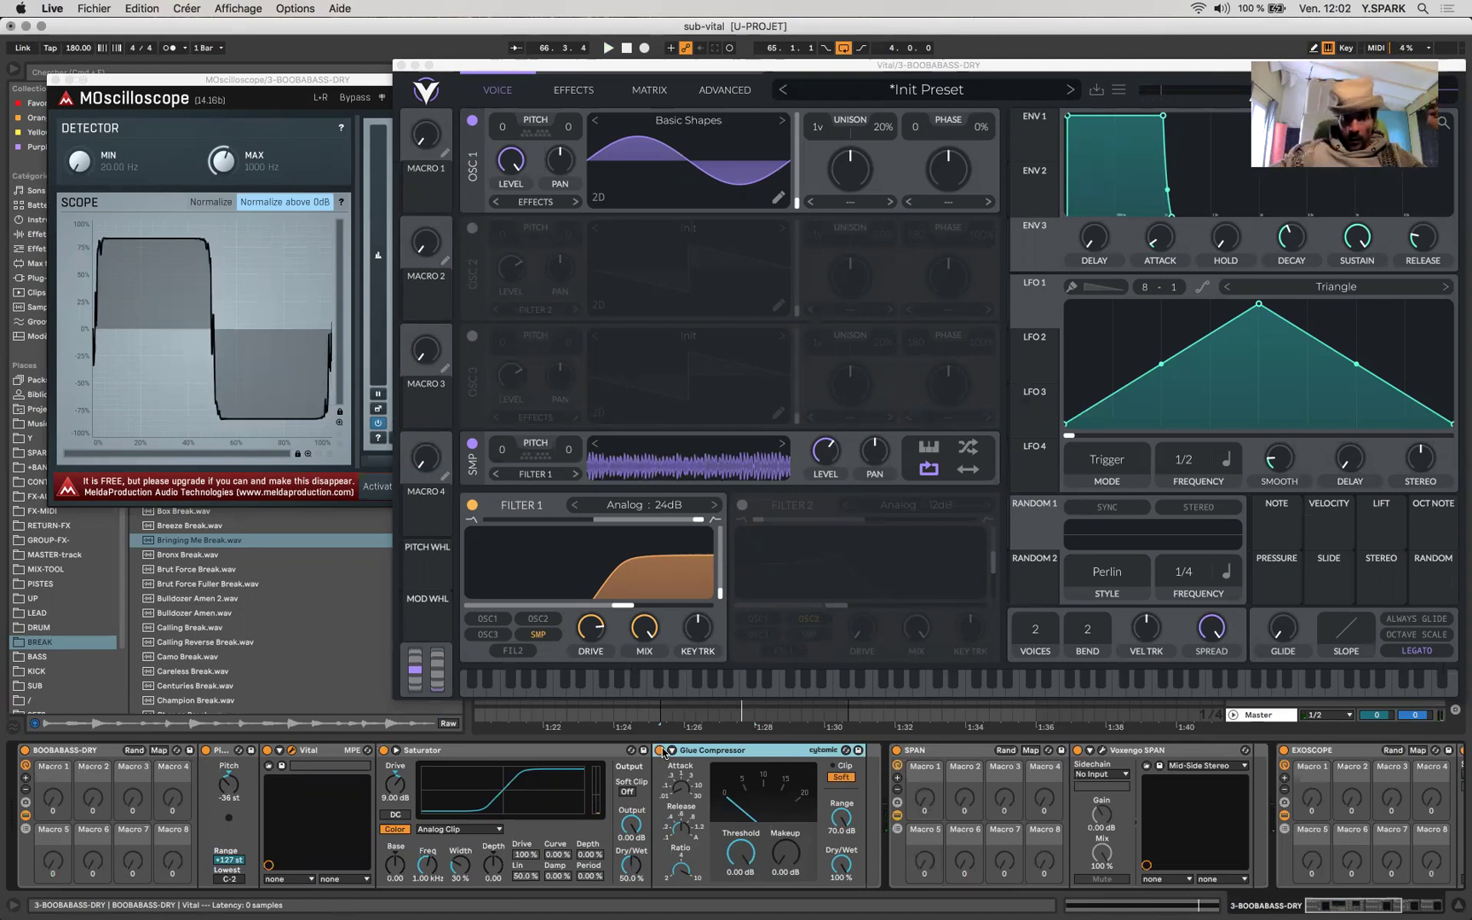
# Raise the Filter 1 cutoff in Vital slightly and play the test note through the oscilloscope
pyautogui.hscroll(10, 748, 822)
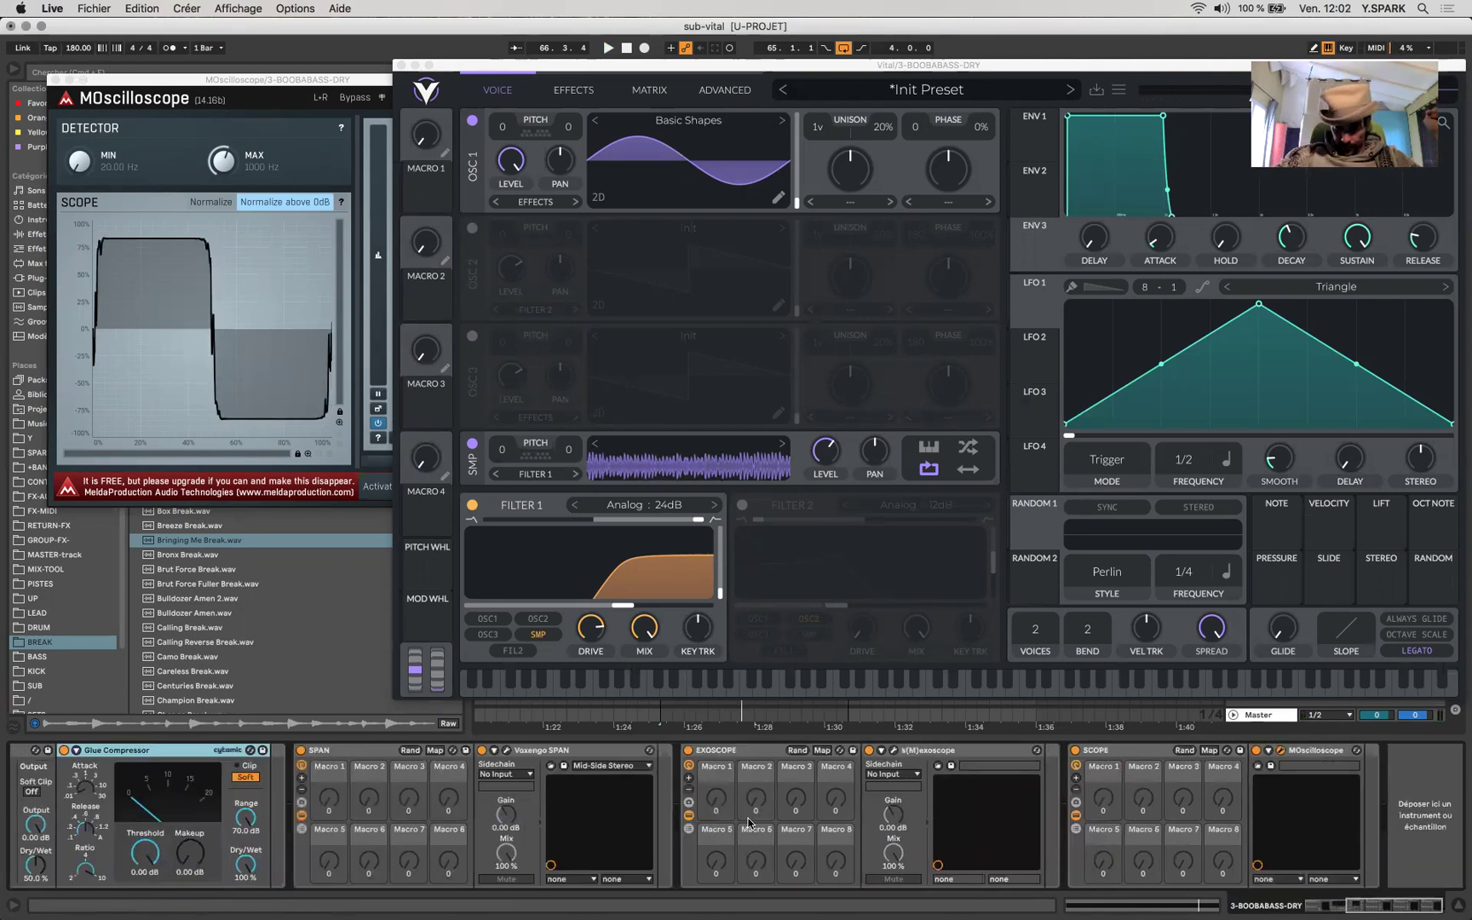
pyautogui.hscroll(-10, 748, 822)
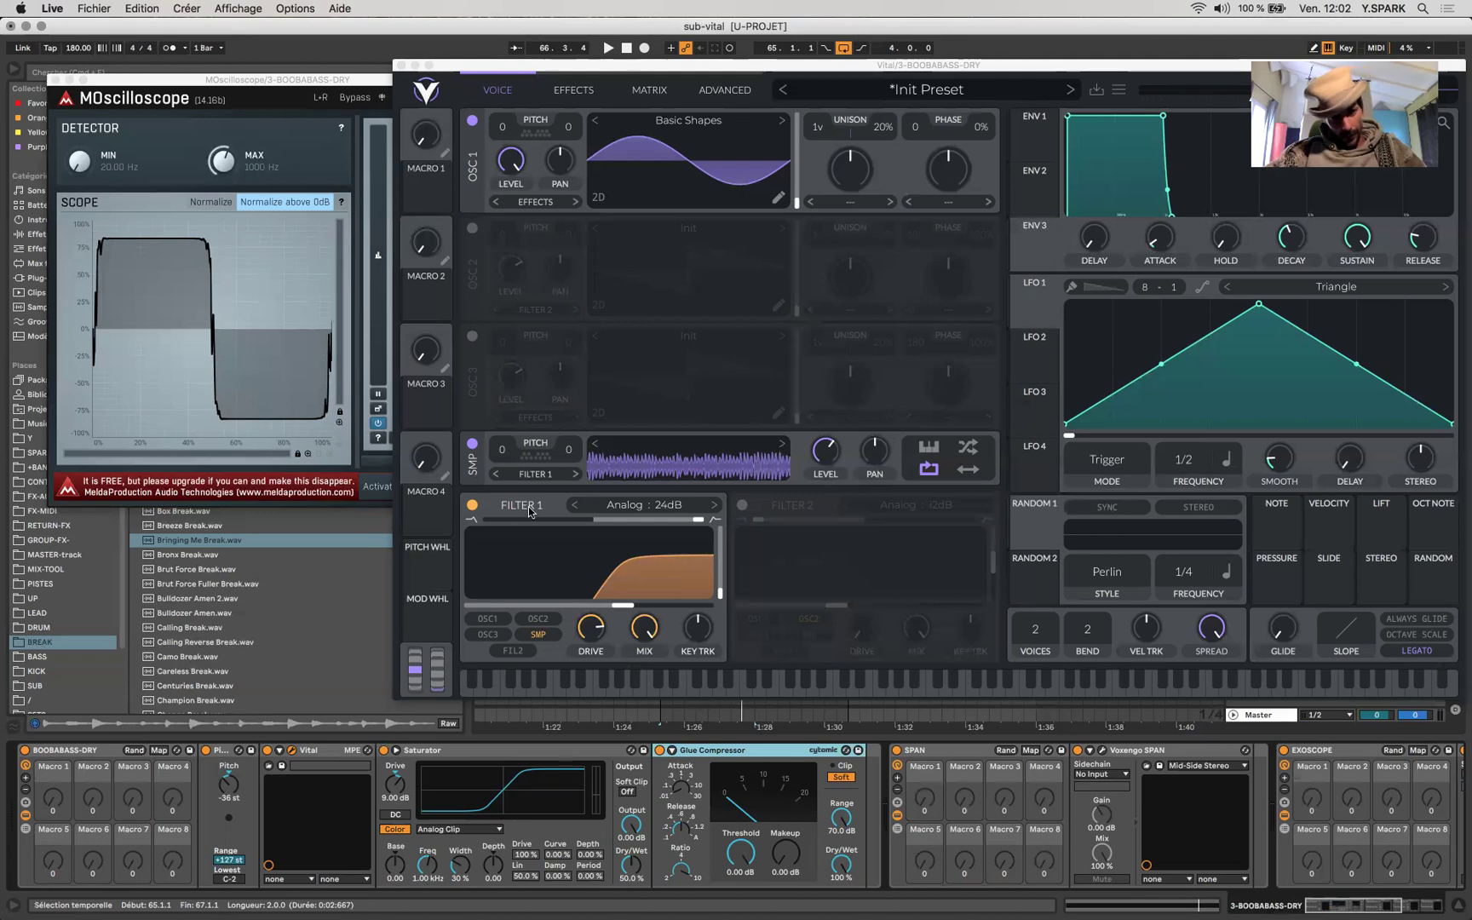
pyautogui.moveTo(624, 610)
pyautogui.mouseDown()
pyautogui.moveTo(596, 624)
pyautogui.moveTo(692, 615)
pyautogui.moveTo(453, 605)
pyautogui.moveTo(637, 606)
pyautogui.moveTo(632, 593)
pyautogui.mouseUp()
pyautogui.press('space')
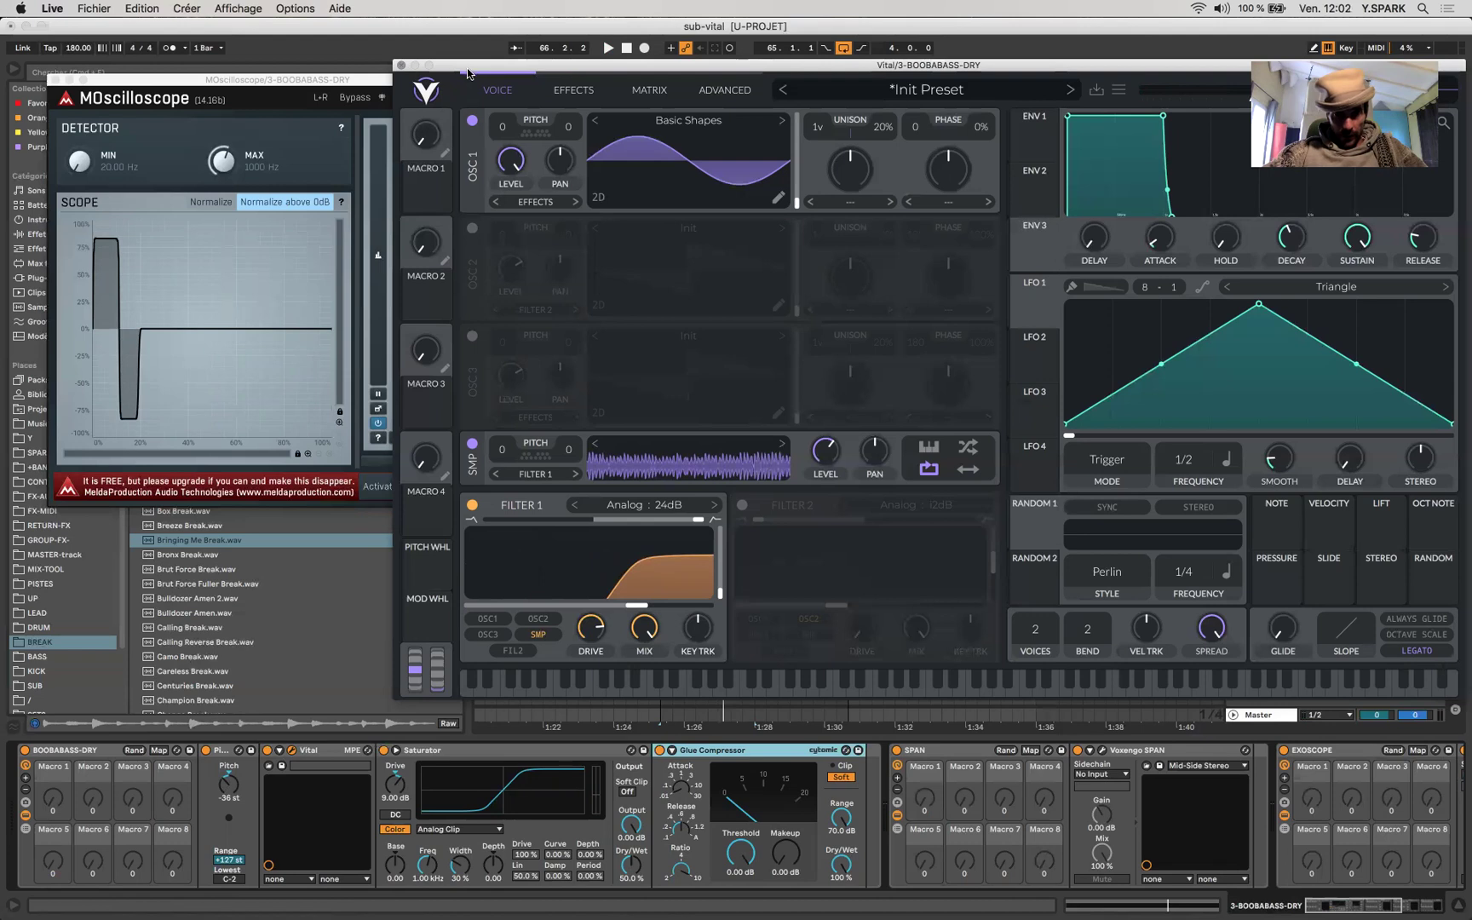
# Close the Vital window and open the bass MIDI clip starting at bar 65 for note editing
pyautogui.moveTo(467, 74); pyautogui.dragTo(300, 73)
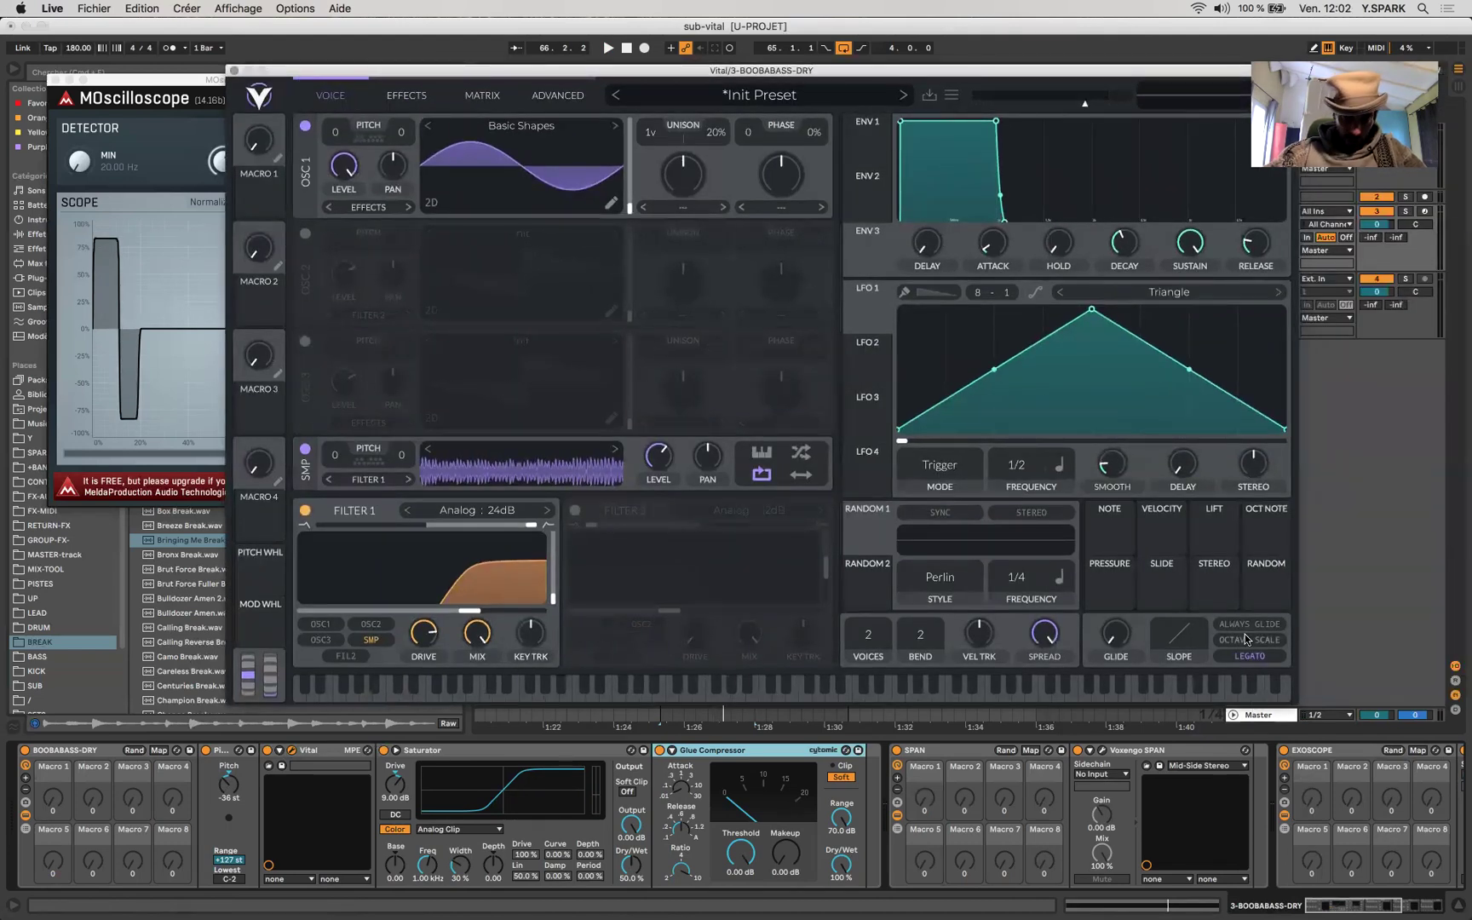
pyautogui.click(234, 73)
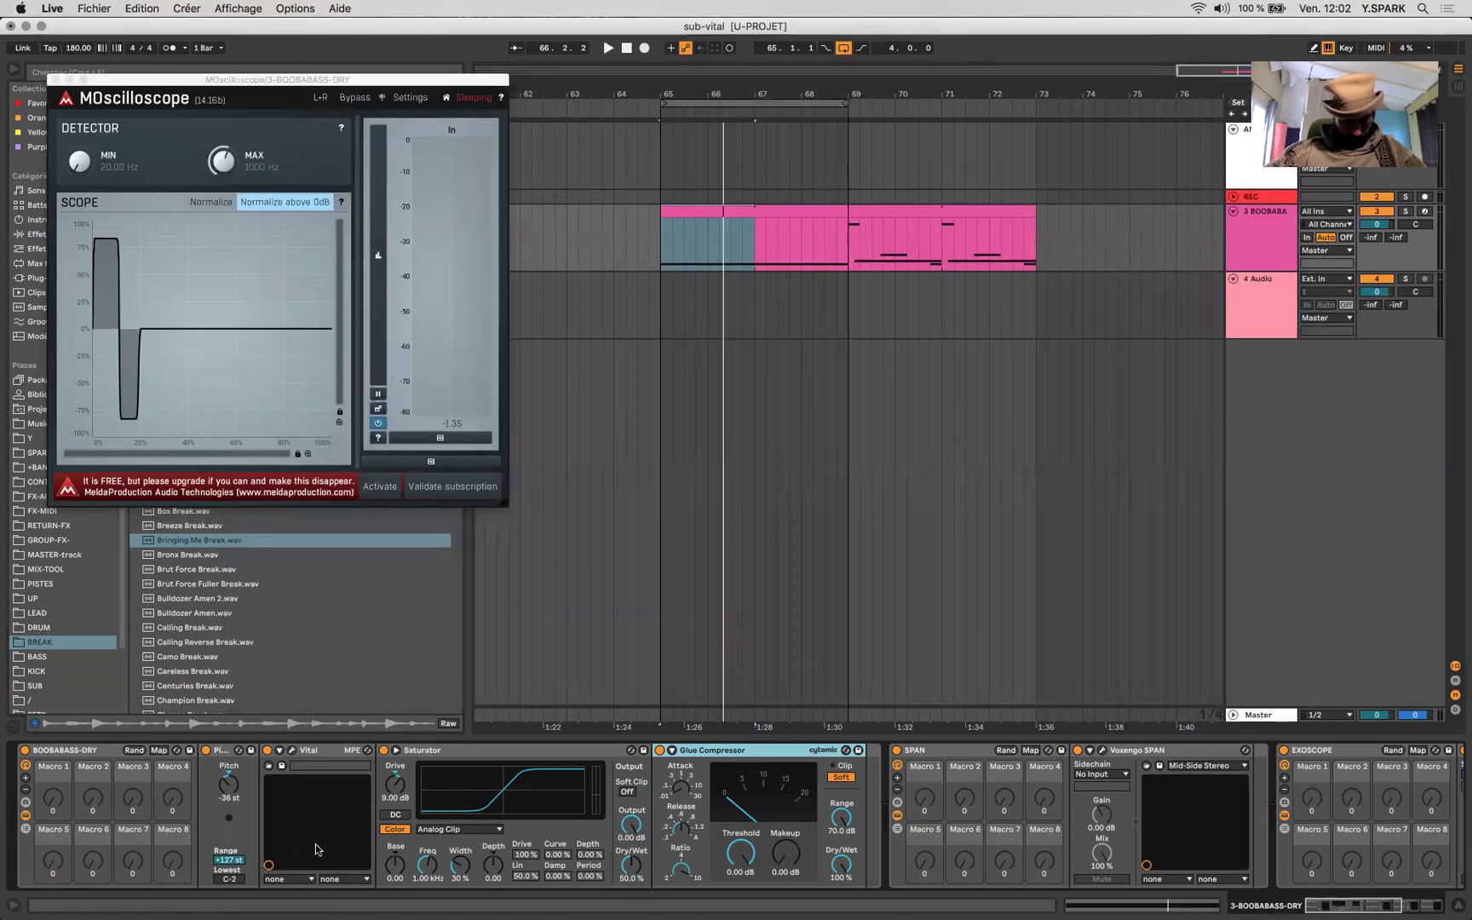
pyautogui.hscroll(10, 413, 794)
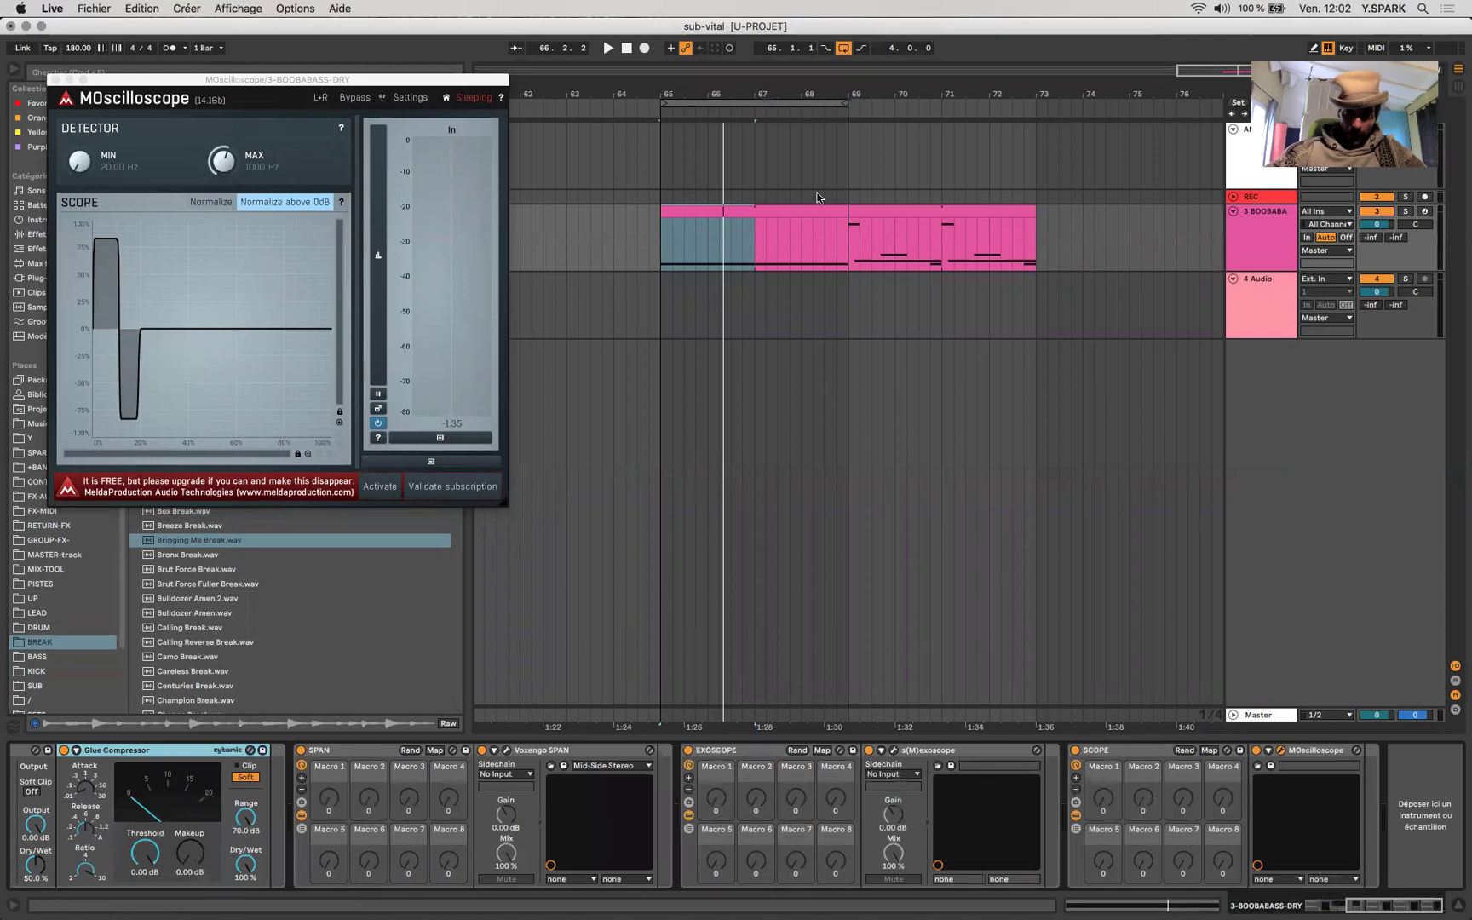
pyautogui.click(789, 209)
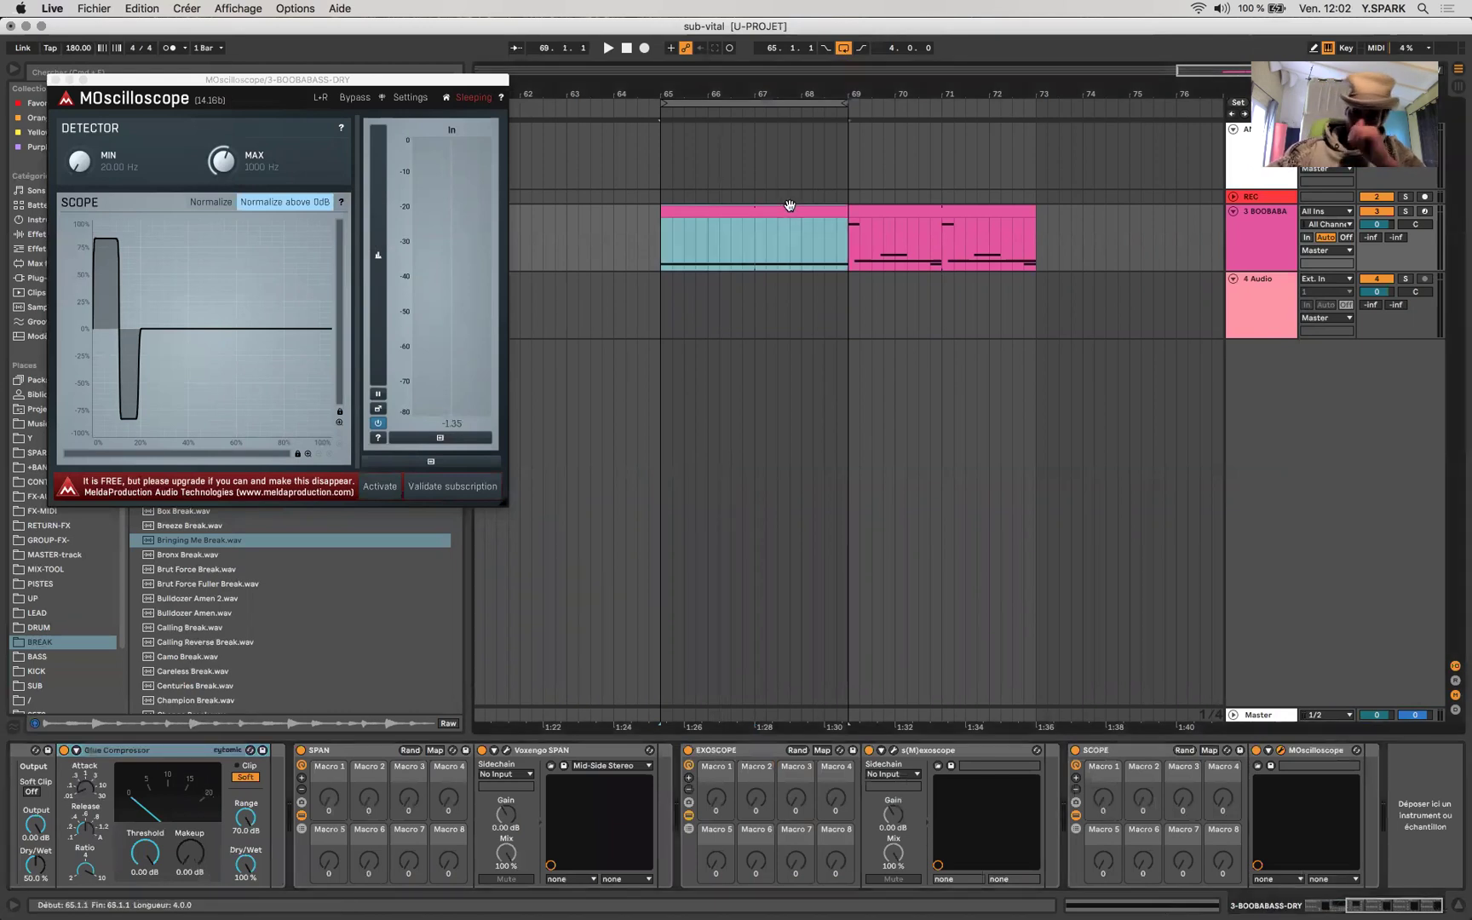
pyautogui.doubleClick(790, 205)
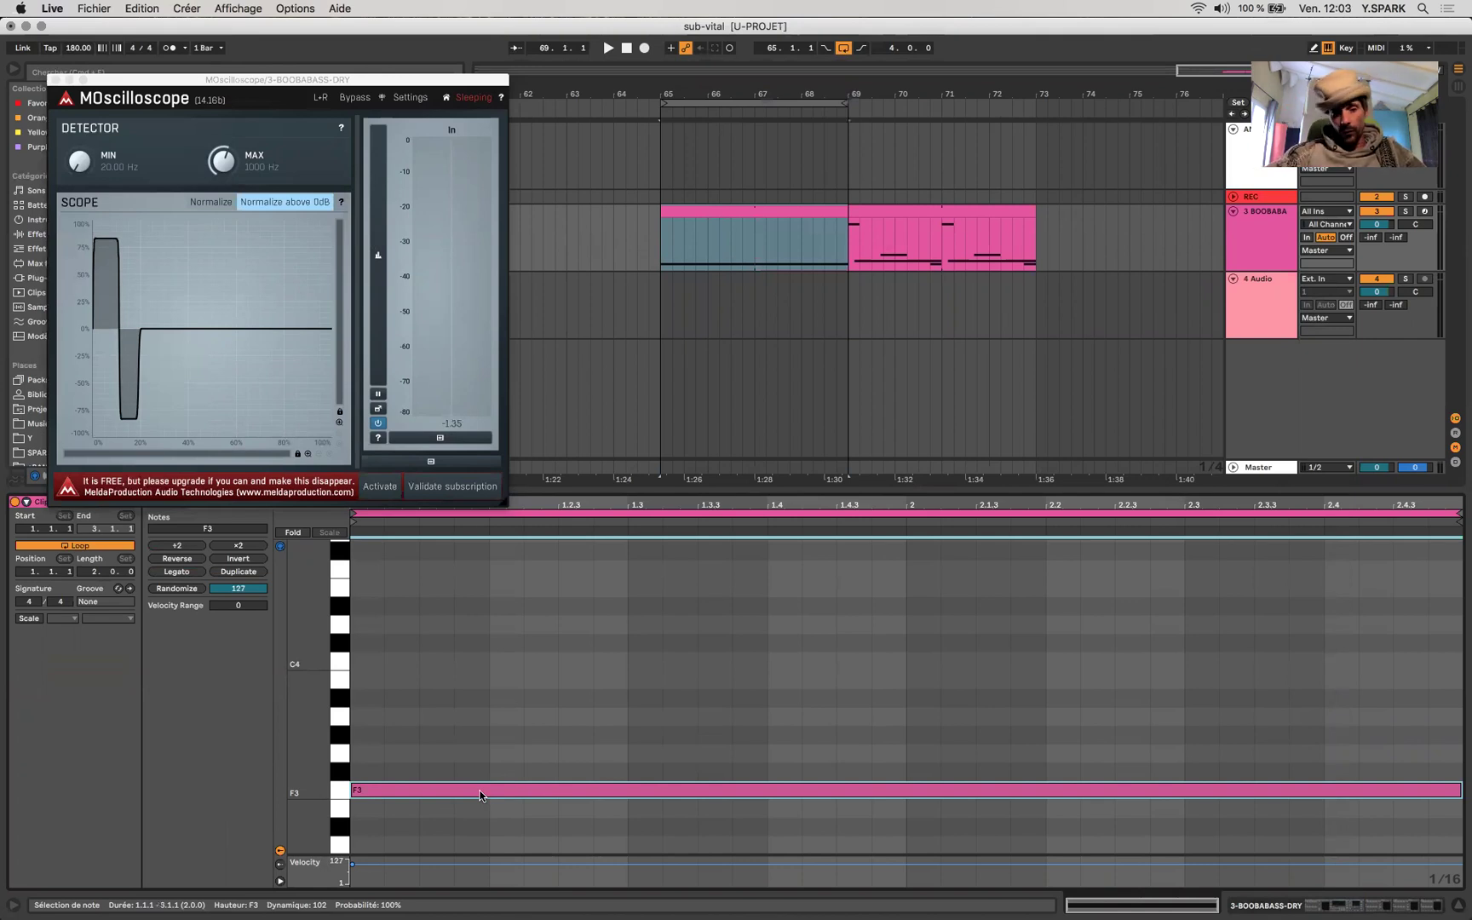
# Copy the sustained F3 note to F#3, raise the copy to G#3, and play each combination with F3
pyautogui.press('space')
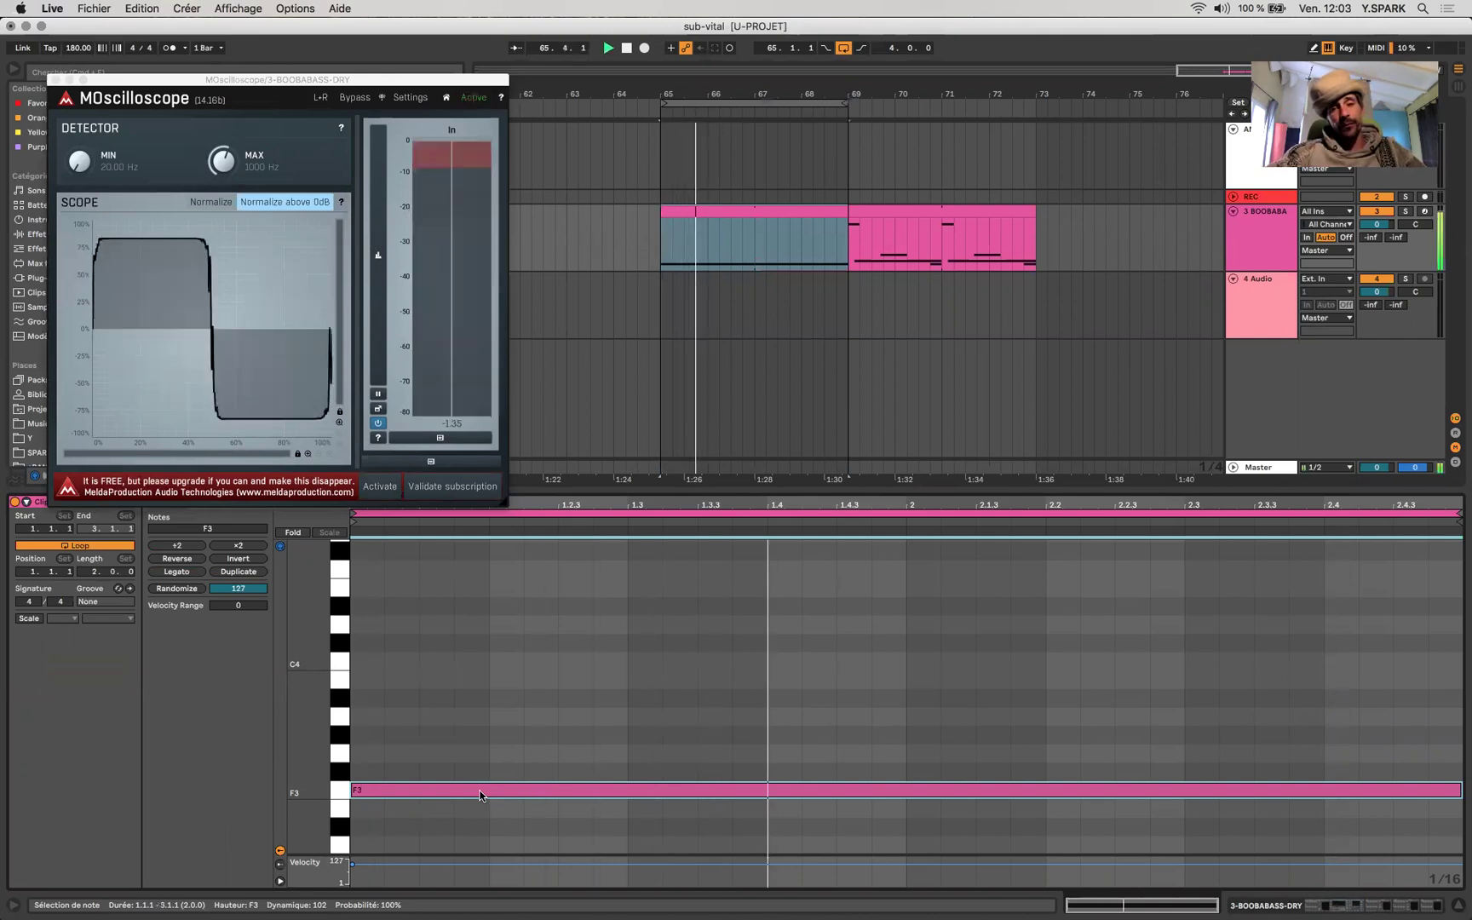
pyautogui.moveTo(480, 791); pyautogui.dragTo(480, 779)
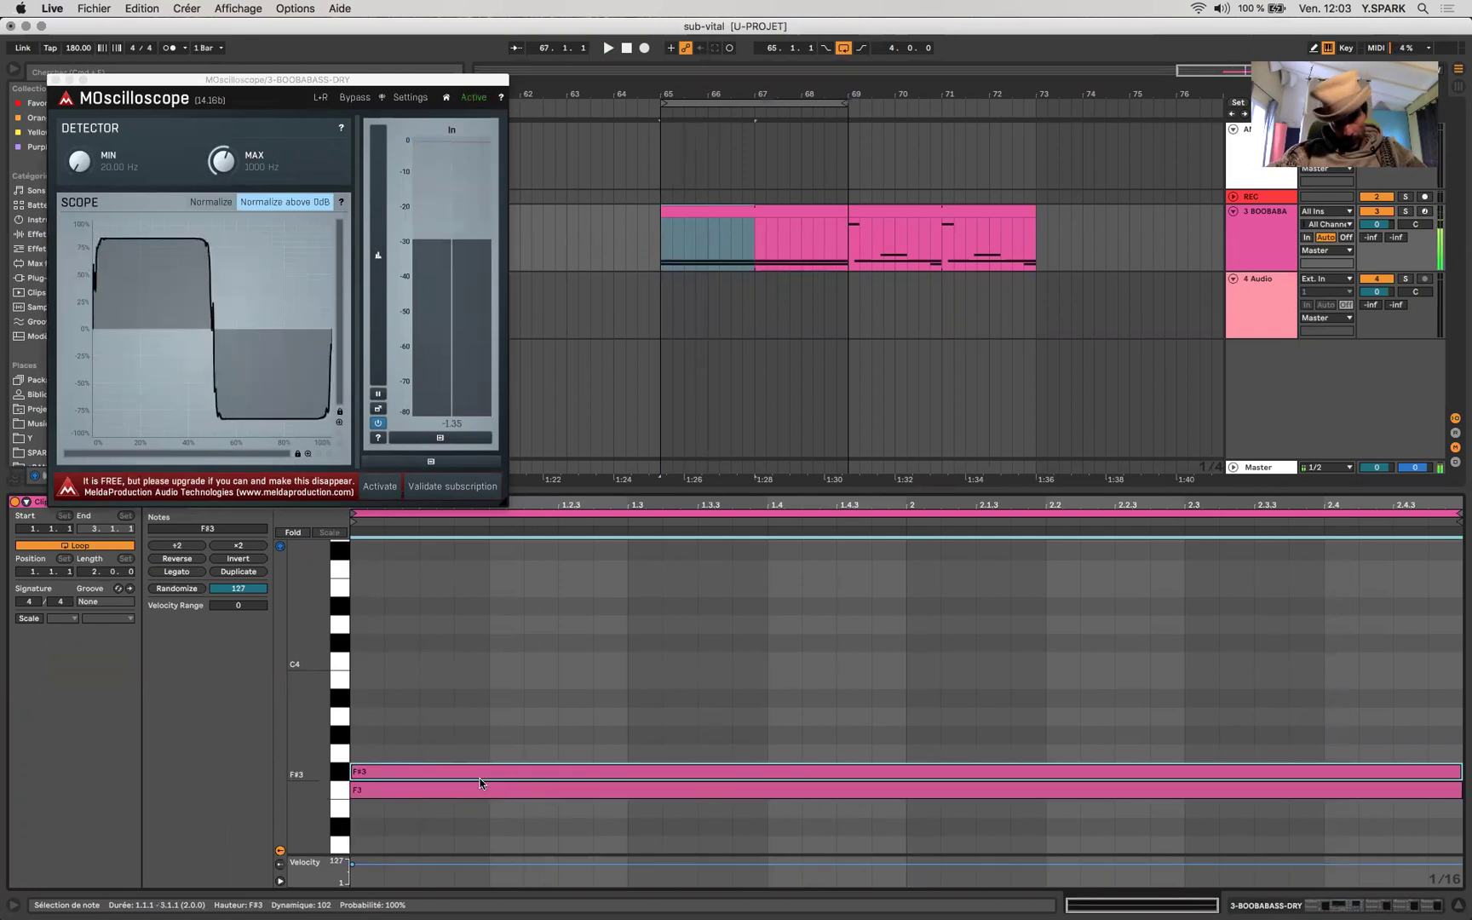
pyautogui.press('space')
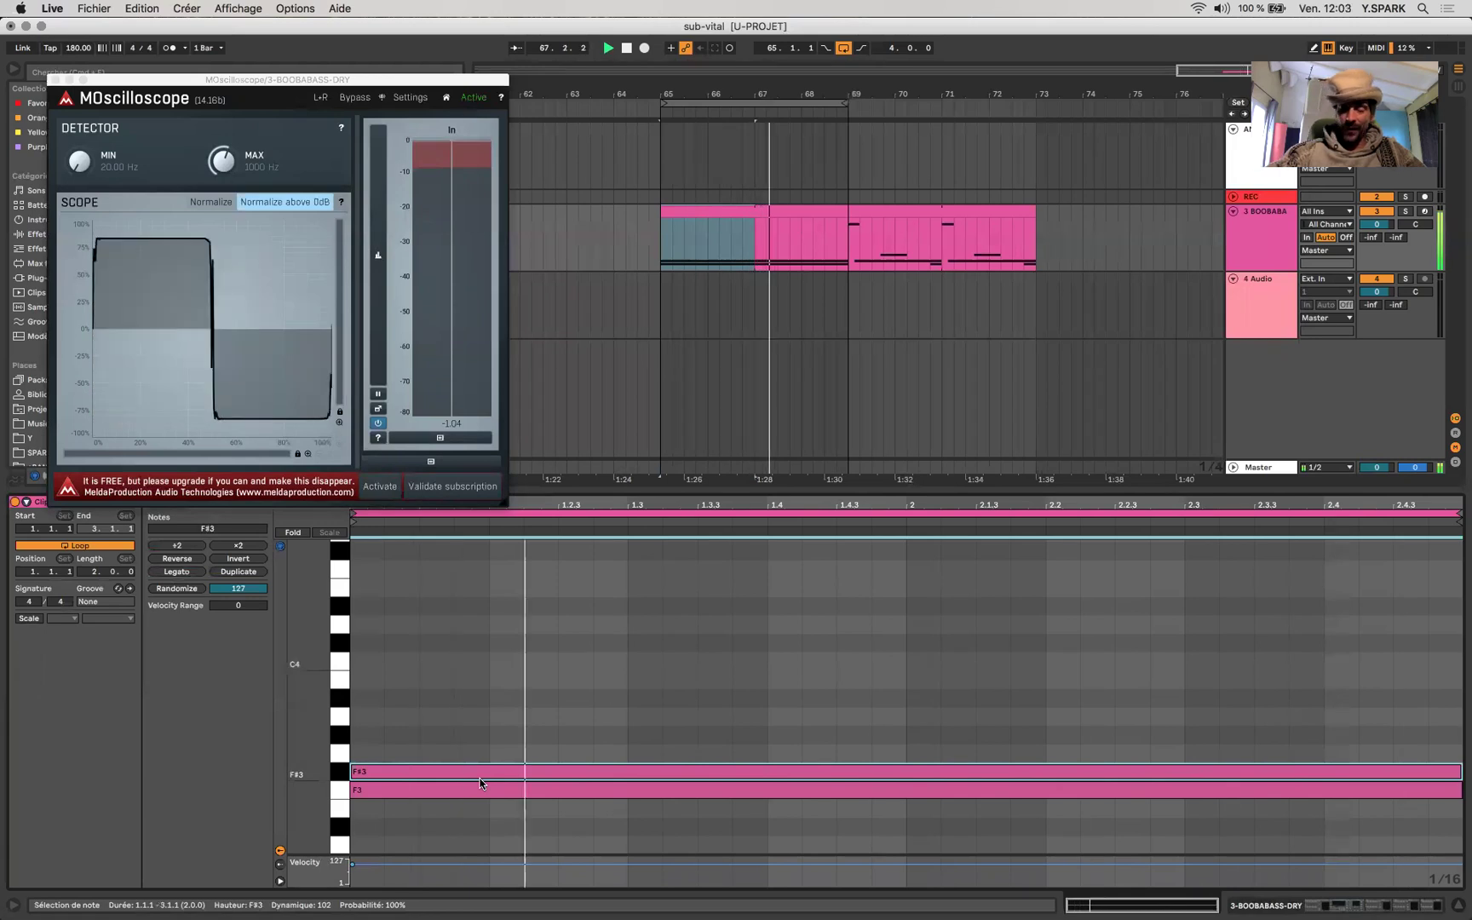
pyautogui.press('space')
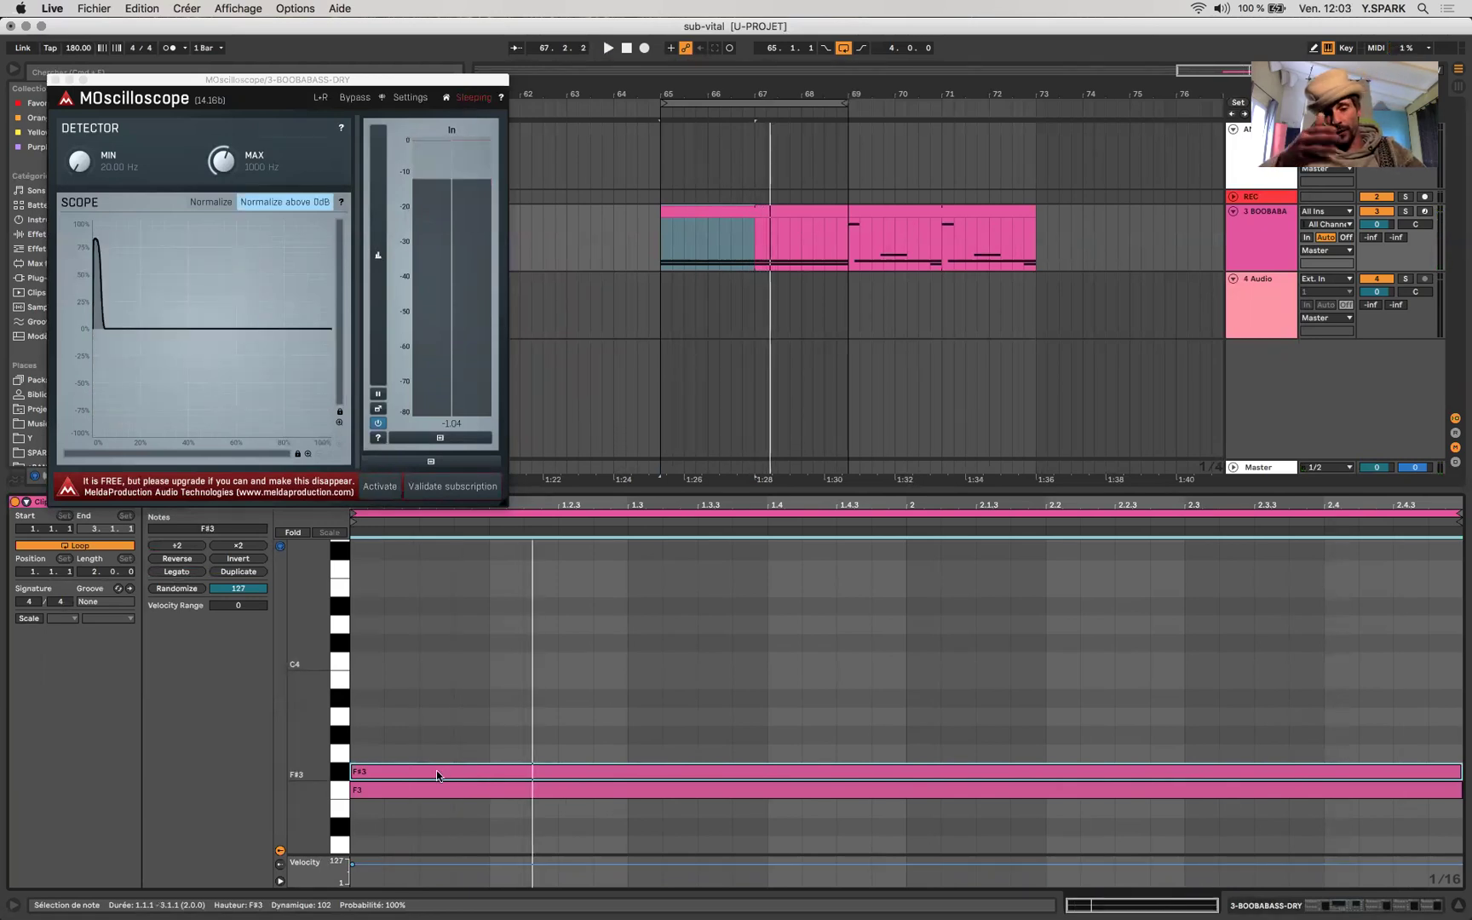
pyautogui.moveTo(436, 770)
pyautogui.mouseDown()
pyautogui.moveTo(429, 676)
pyautogui.moveTo(433, 741)
pyautogui.mouseUp()
pyautogui.press('space')
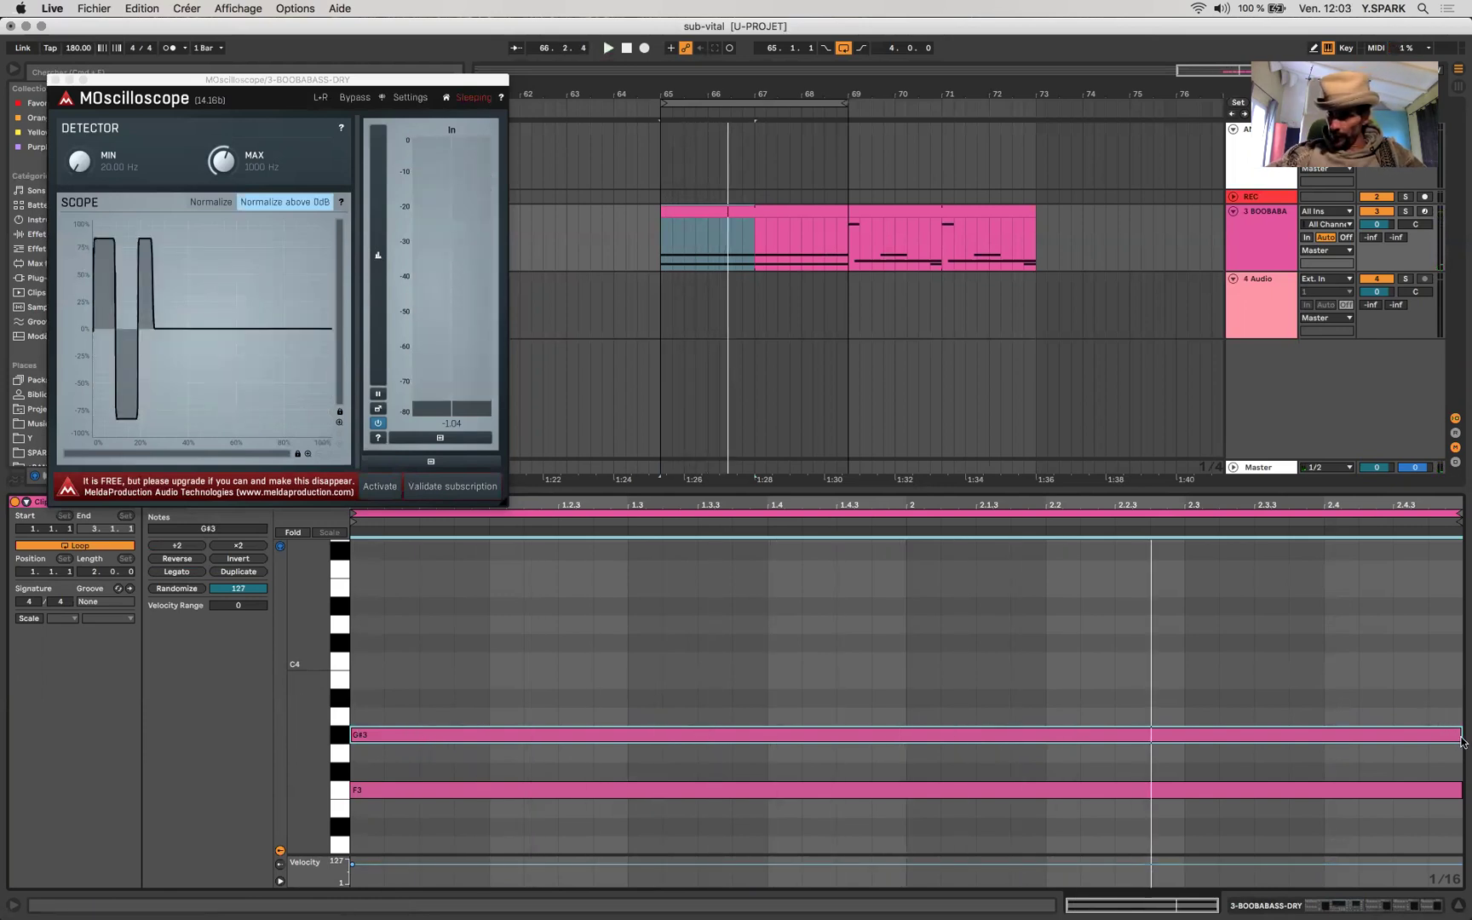
# Shorten G#3 to one beat, add a one-beat G3 at 1.2.3 and a two-beat A3 at 1.4, and play the phrase
pyautogui.moveTo(1458, 735); pyautogui.dragTo(489, 817)
pyautogui.moveTo(438, 740); pyautogui.dragTo(825, 718)
pyautogui.hotkey('shift', 'Right')
pyautogui.hotkey('shift', 'Right')
pyautogui.hotkey('shift', 'Right')
pyautogui.hotkey('shift', 'Right')
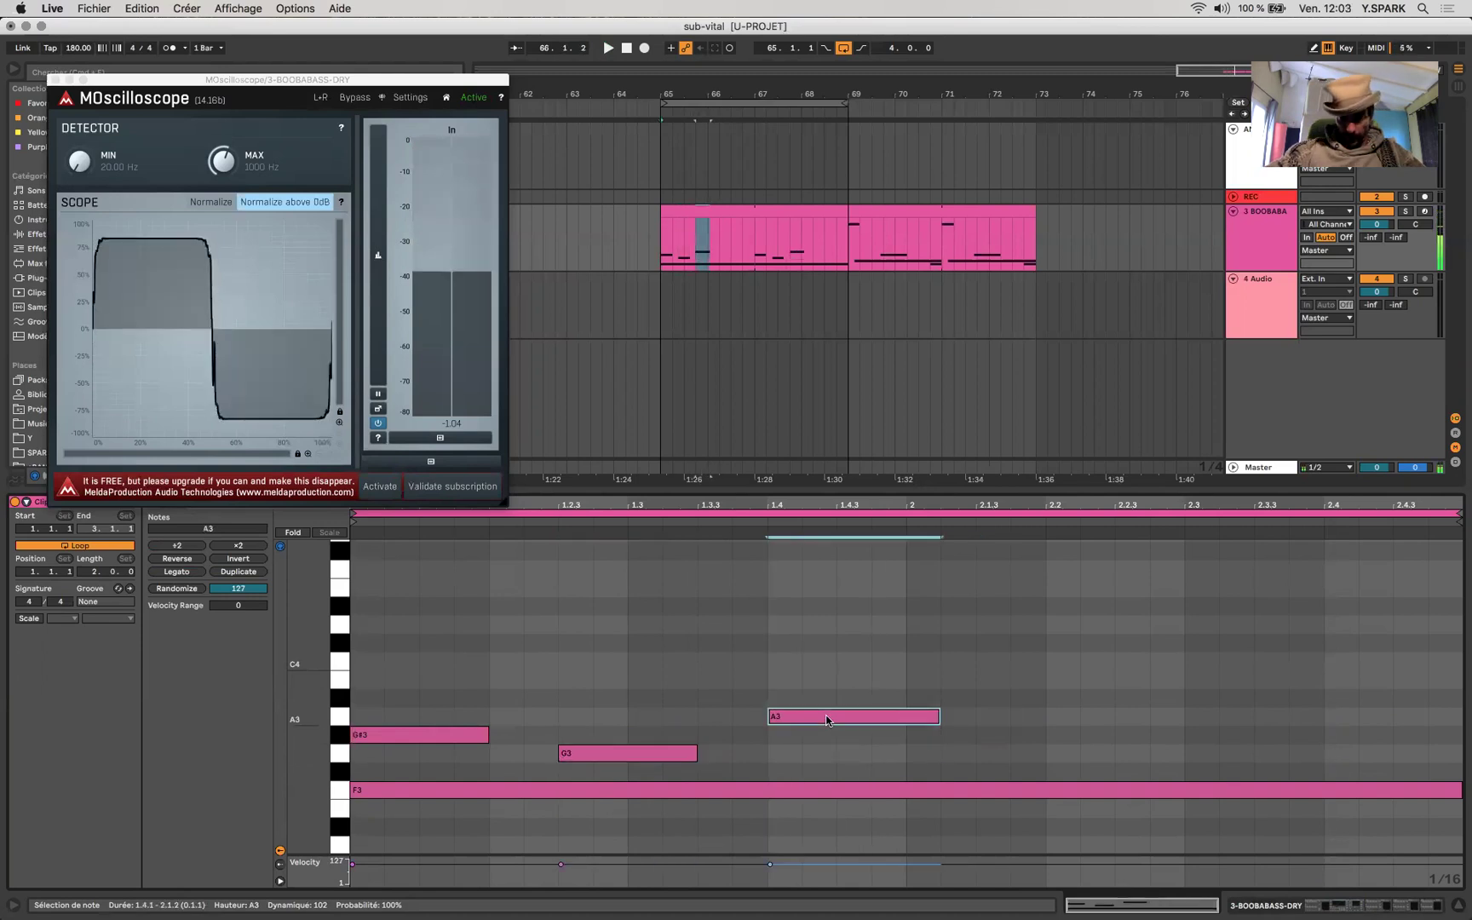
pyautogui.press('space')
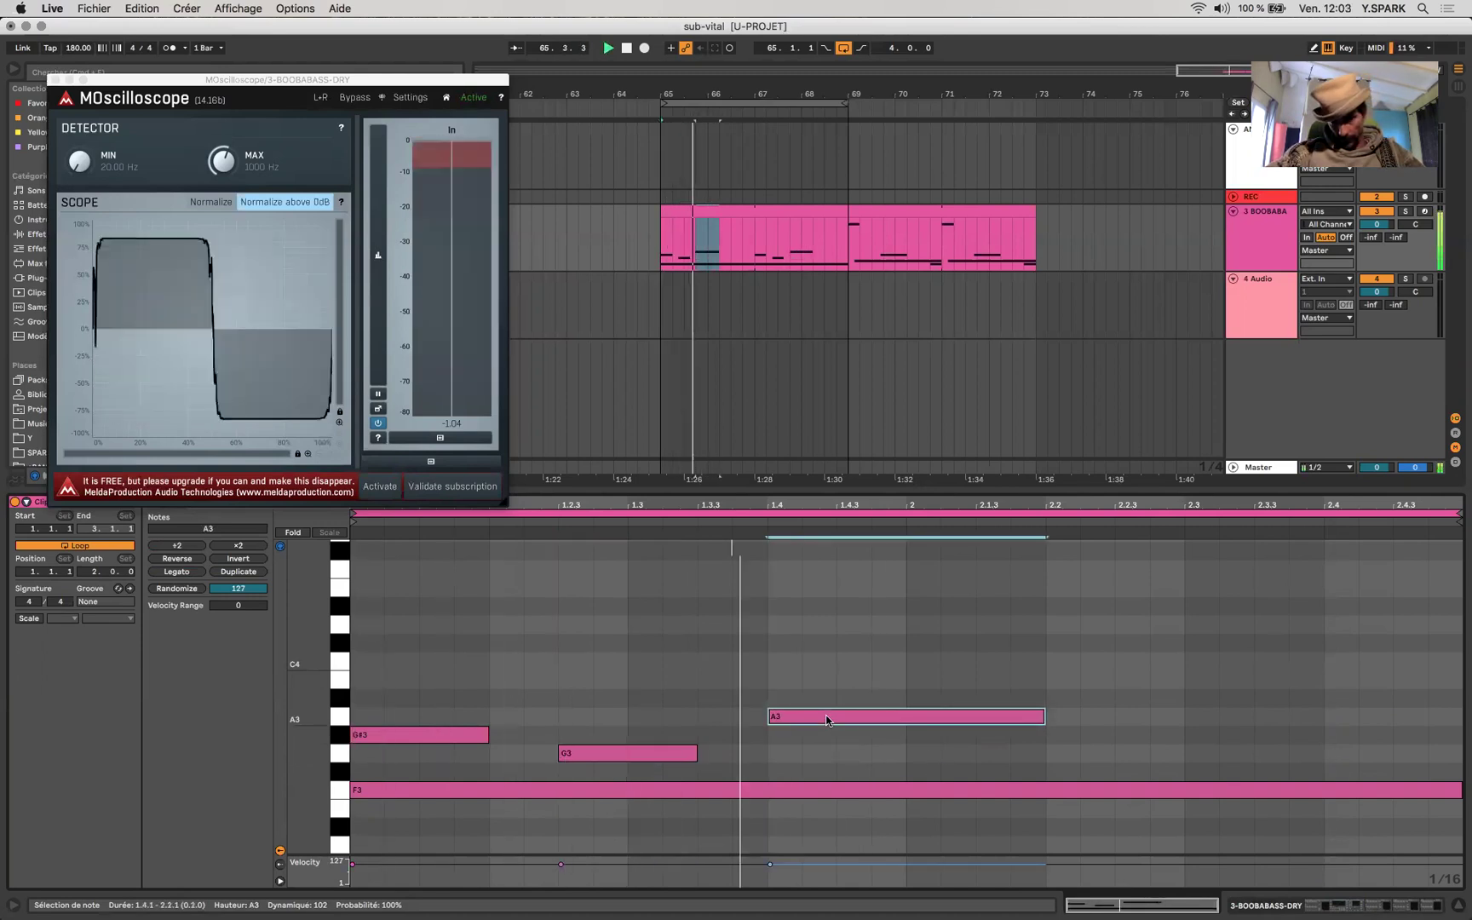
pyautogui.press('space')
# Transpose the short G#3, G3 and A3 notes down one octave and play them against the sustained F3
pyautogui.moveTo(805, 670); pyautogui.dragTo(394, 761)
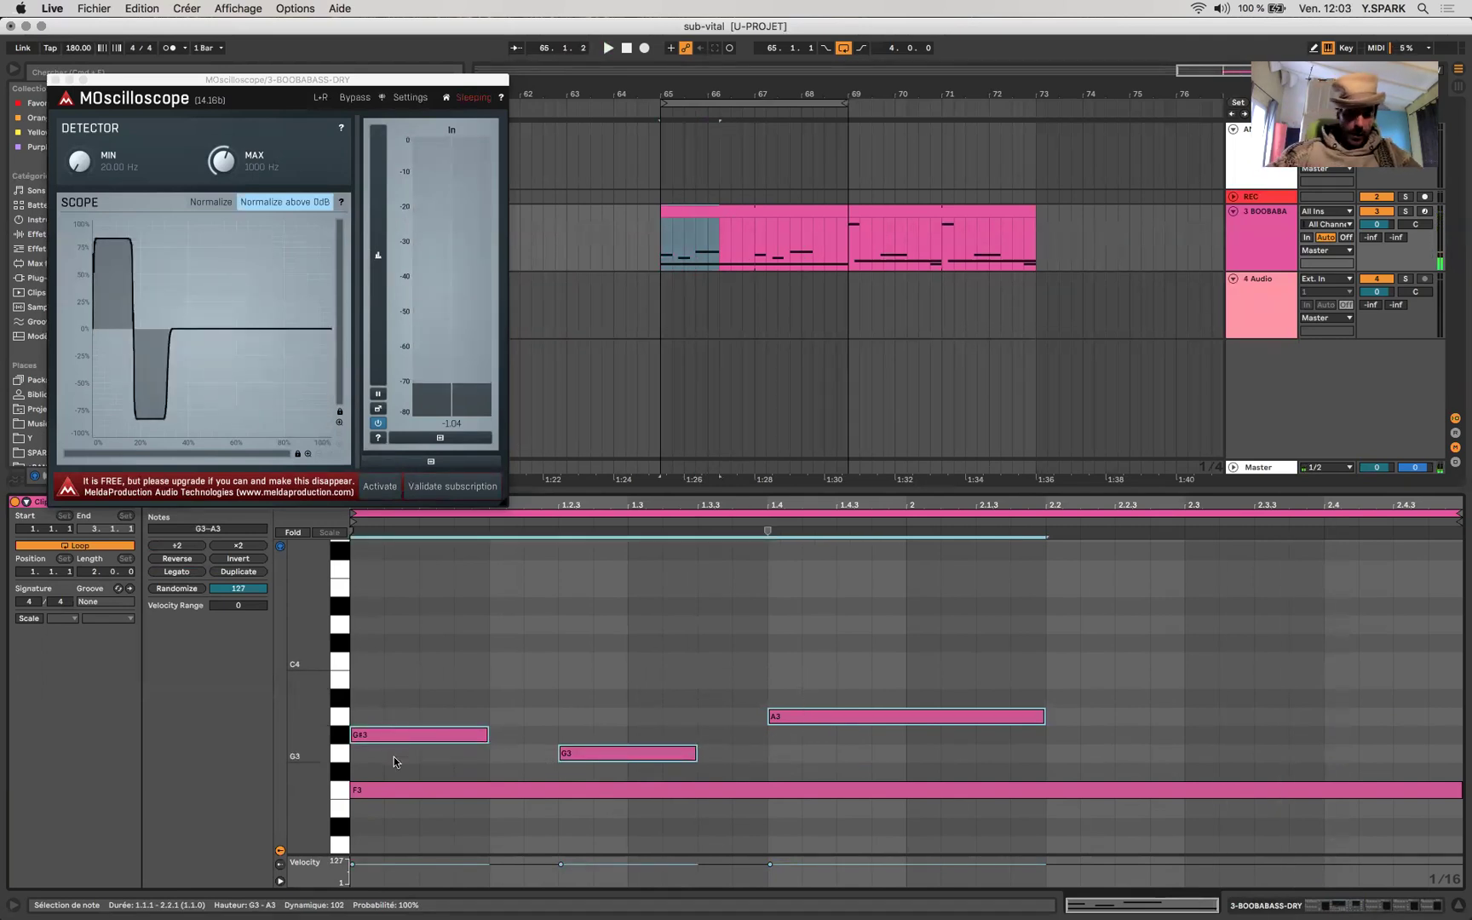
pyautogui.hotkey('shift', 'Down')
pyautogui.press('space')
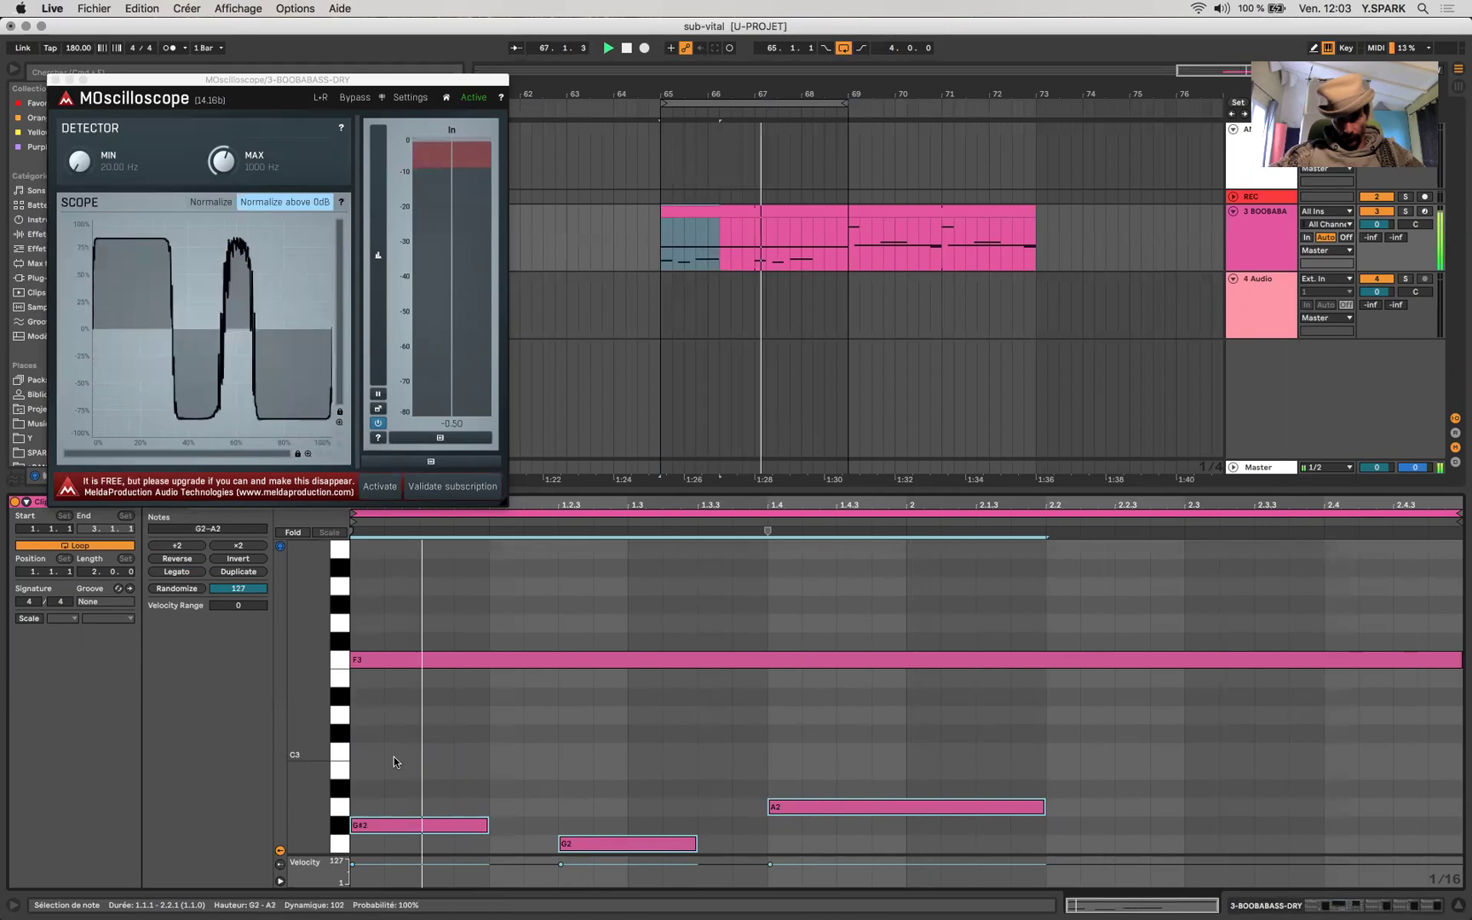
pyautogui.hotkey('shift', 'Up')
pyautogui.hotkey('shift', 'Down')
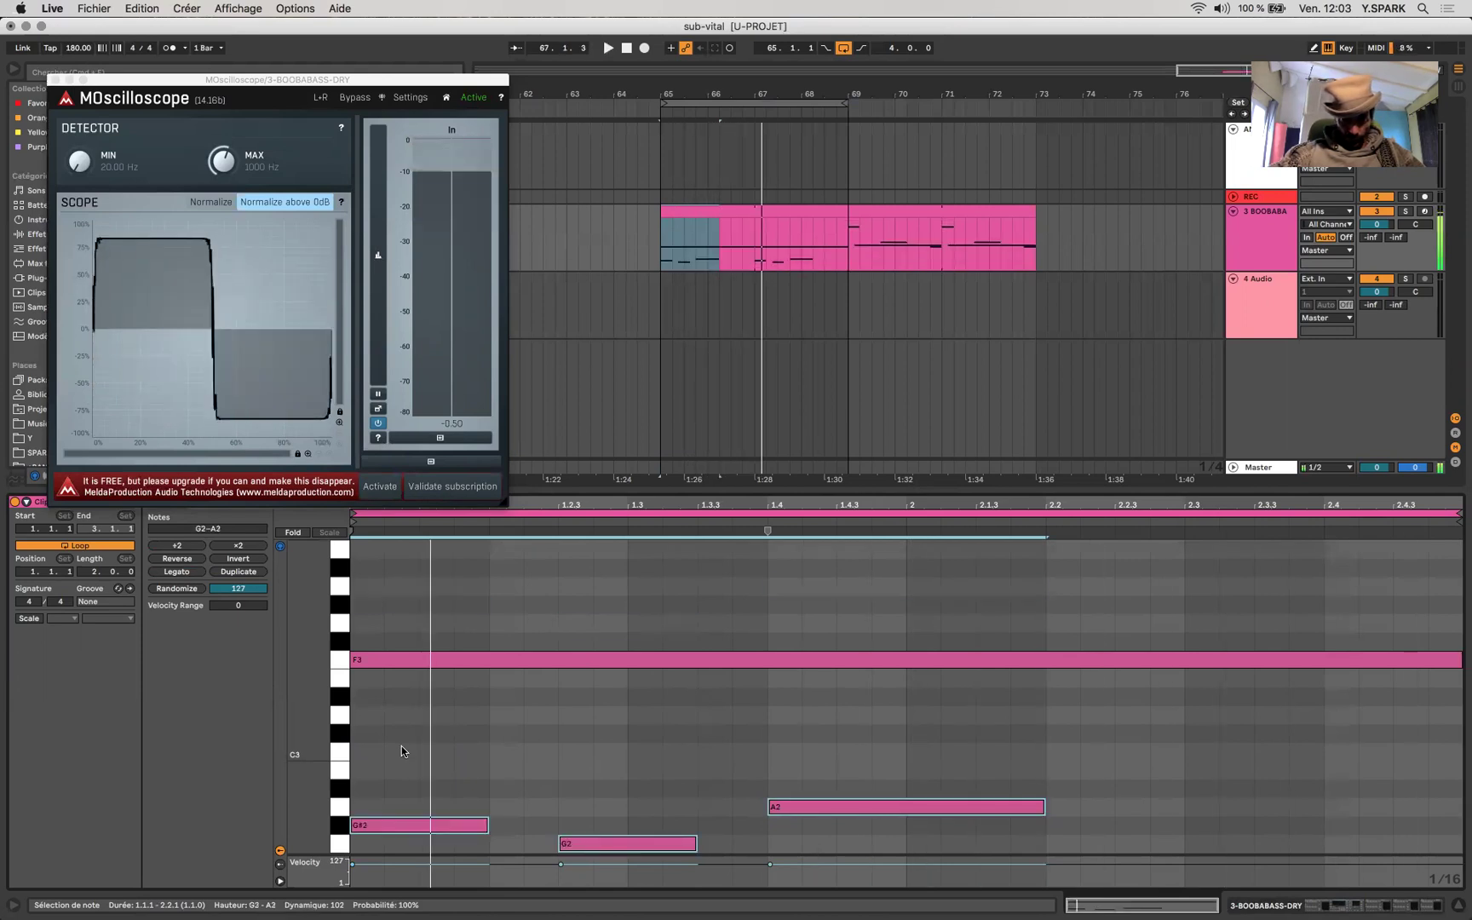
pyautogui.press('space')
# Transpose the sustained F3 note down one octave to F2 and play the phrase
pyautogui.click(410, 668)
pyautogui.hotkey('shift', 'Down')
pyautogui.press('space')
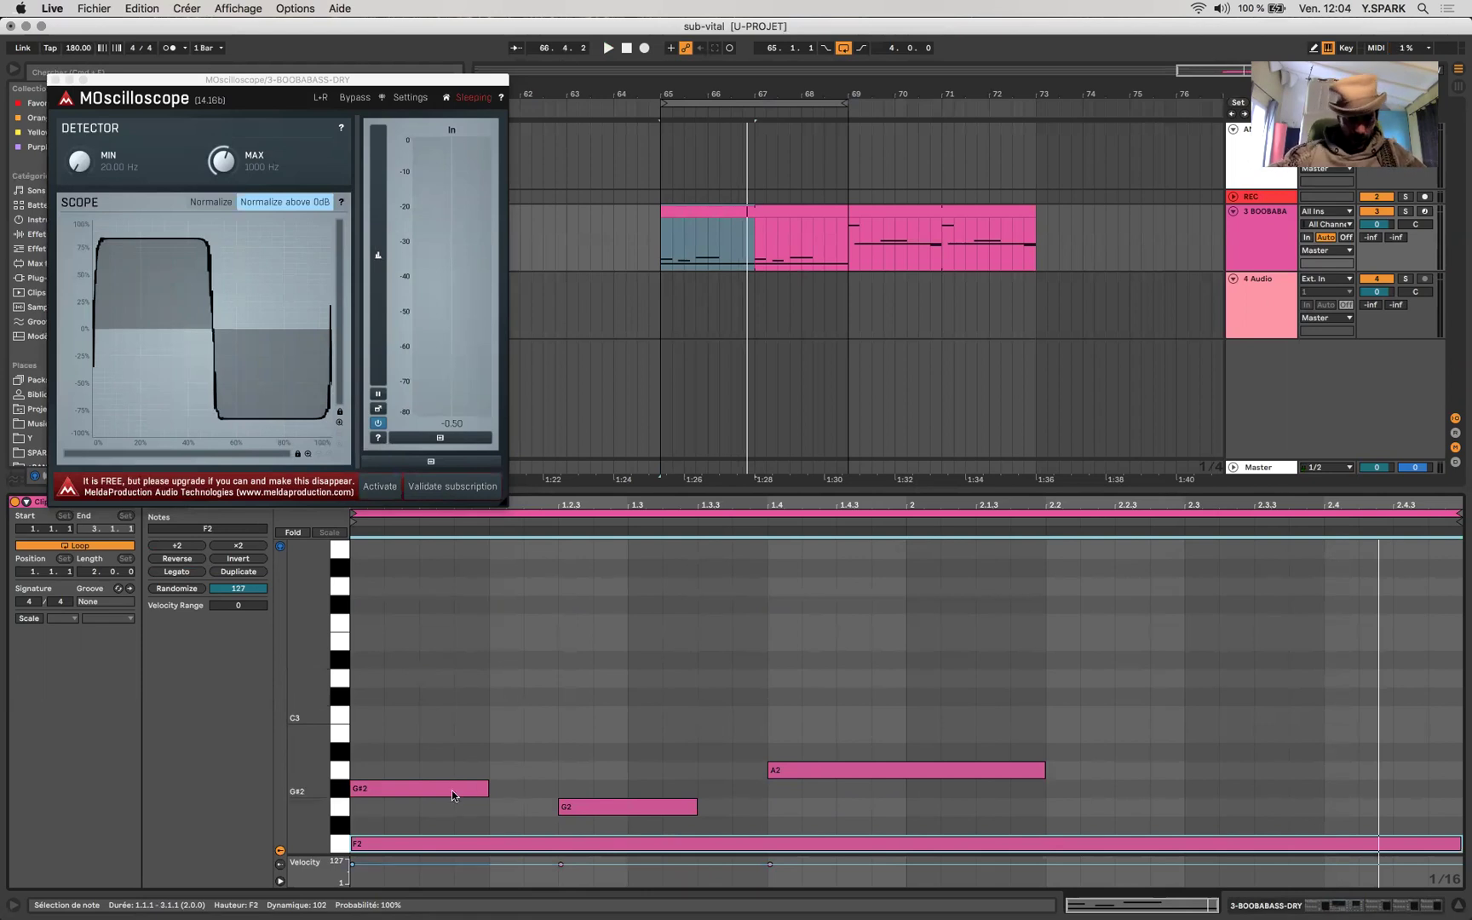
# Delete all notes from the bass MIDI clip
pyautogui.press('super+a')
pyautogui.press('space')
pyautogui.press('Delete')
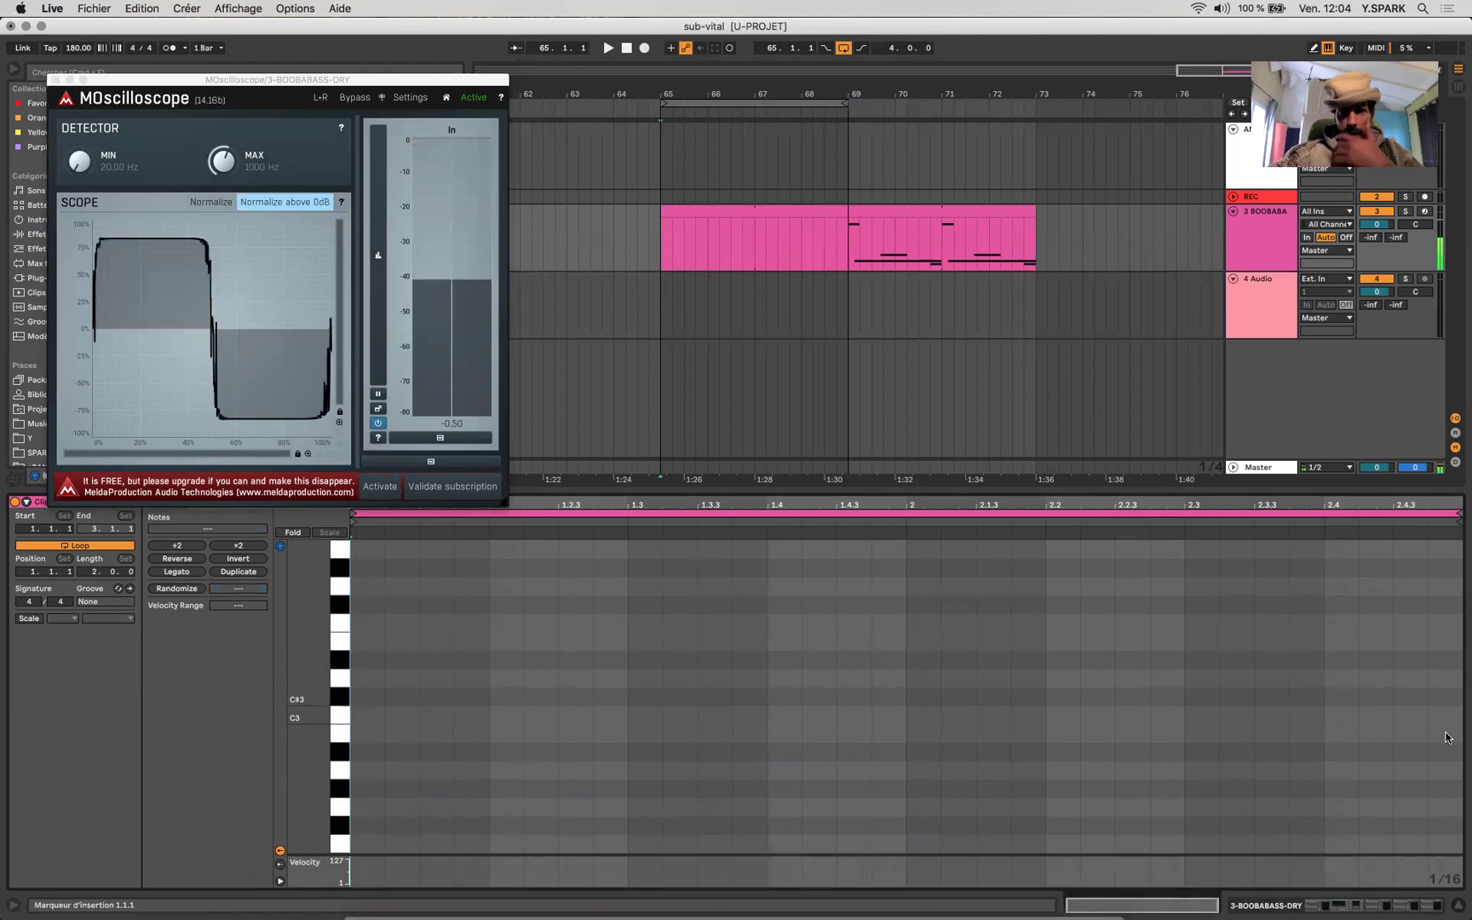
# Reopen the empty bass clip at bar 65 and add a single F2 note spanning the whole two-bar clip
pyautogui.click(1382, 892)
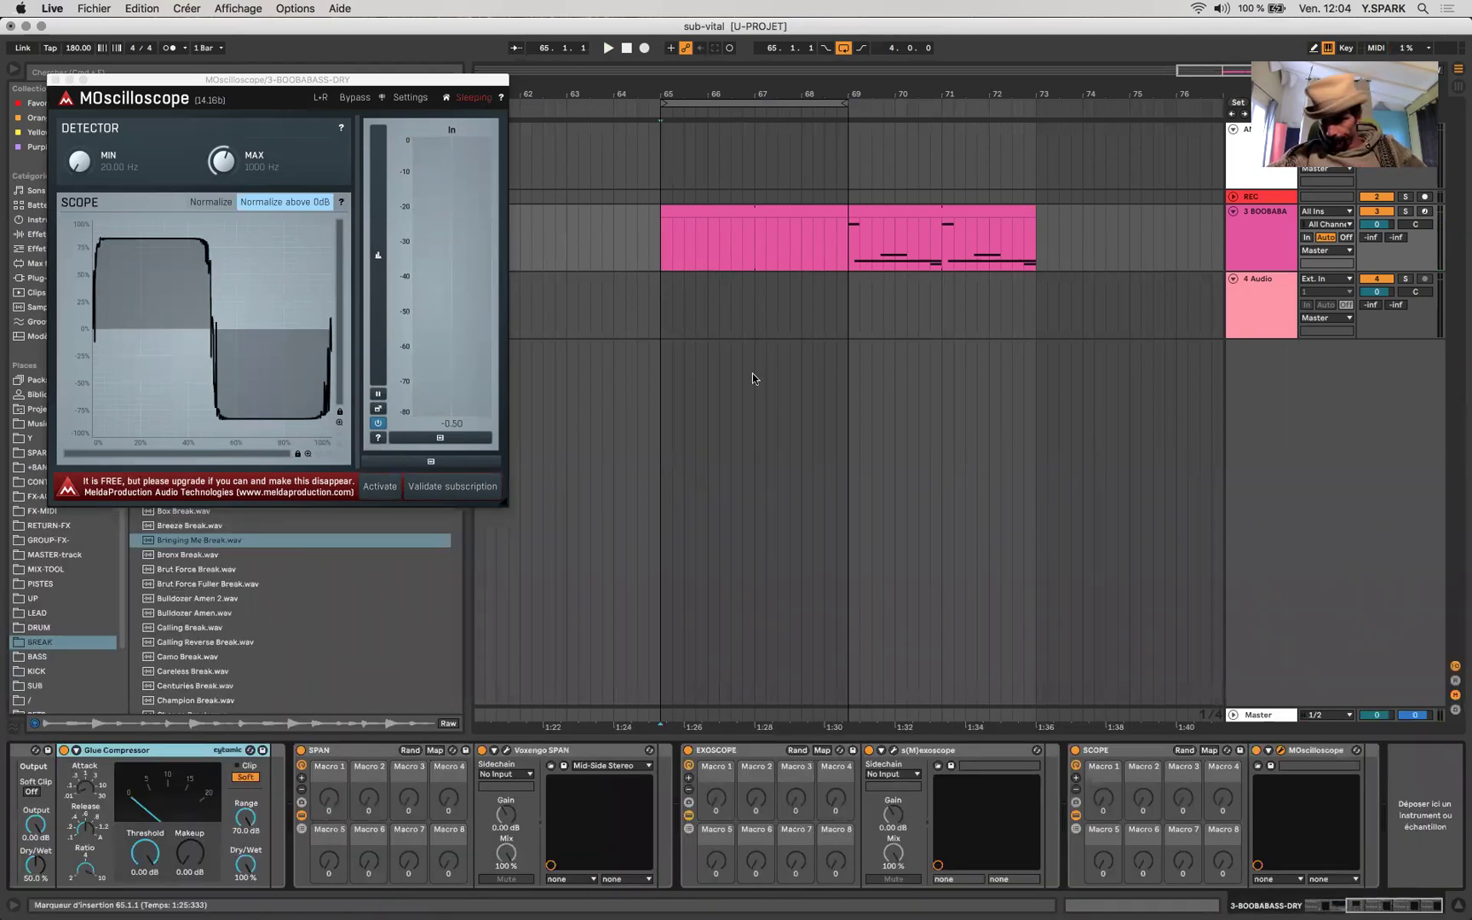
pyautogui.click(740, 213)
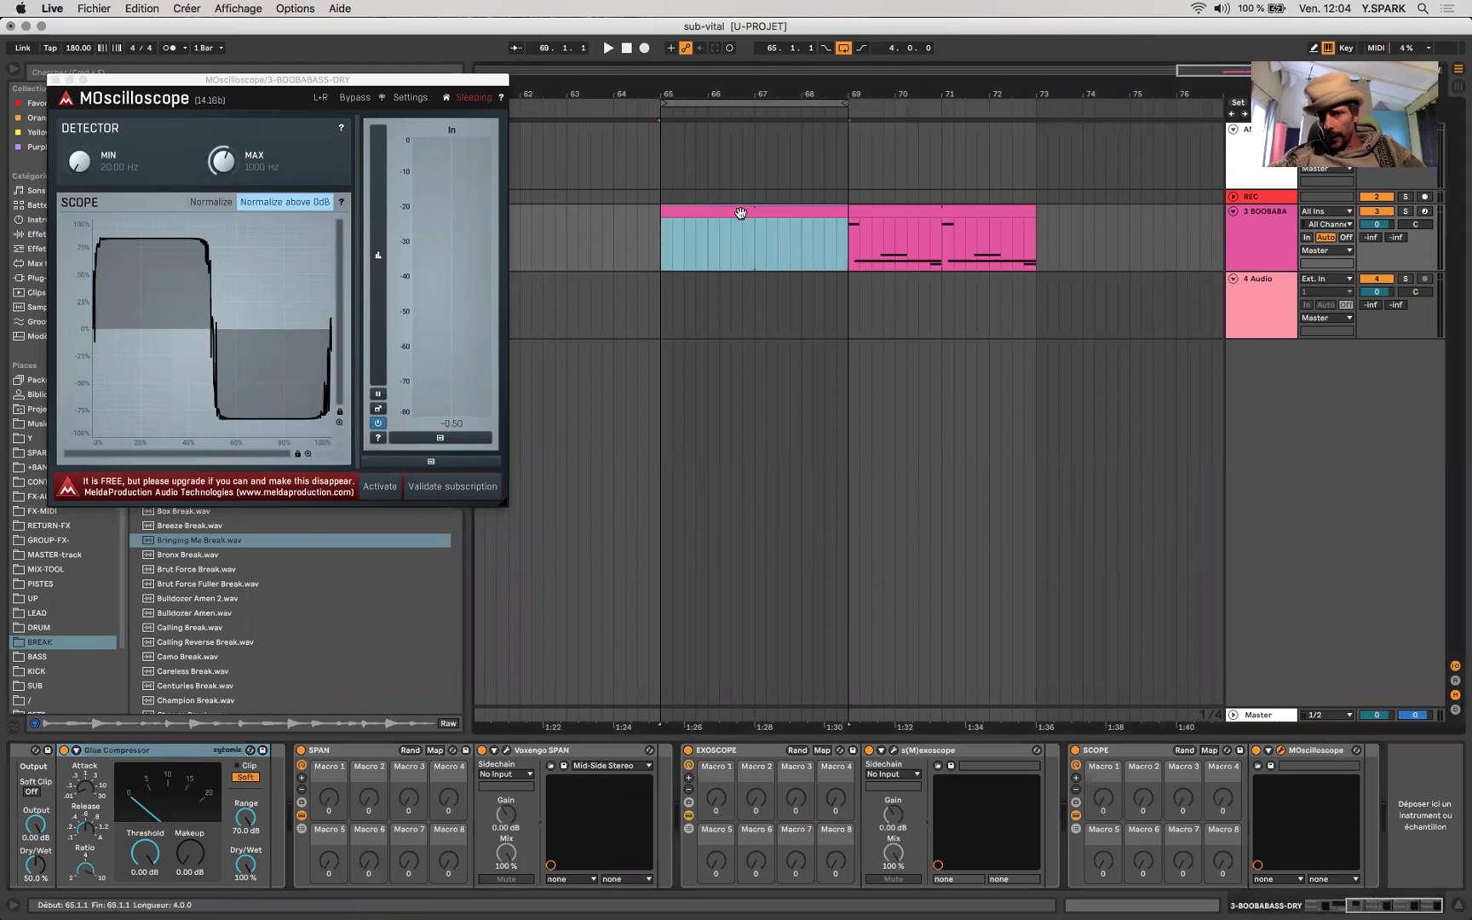
pyautogui.doubleClick(740, 213)
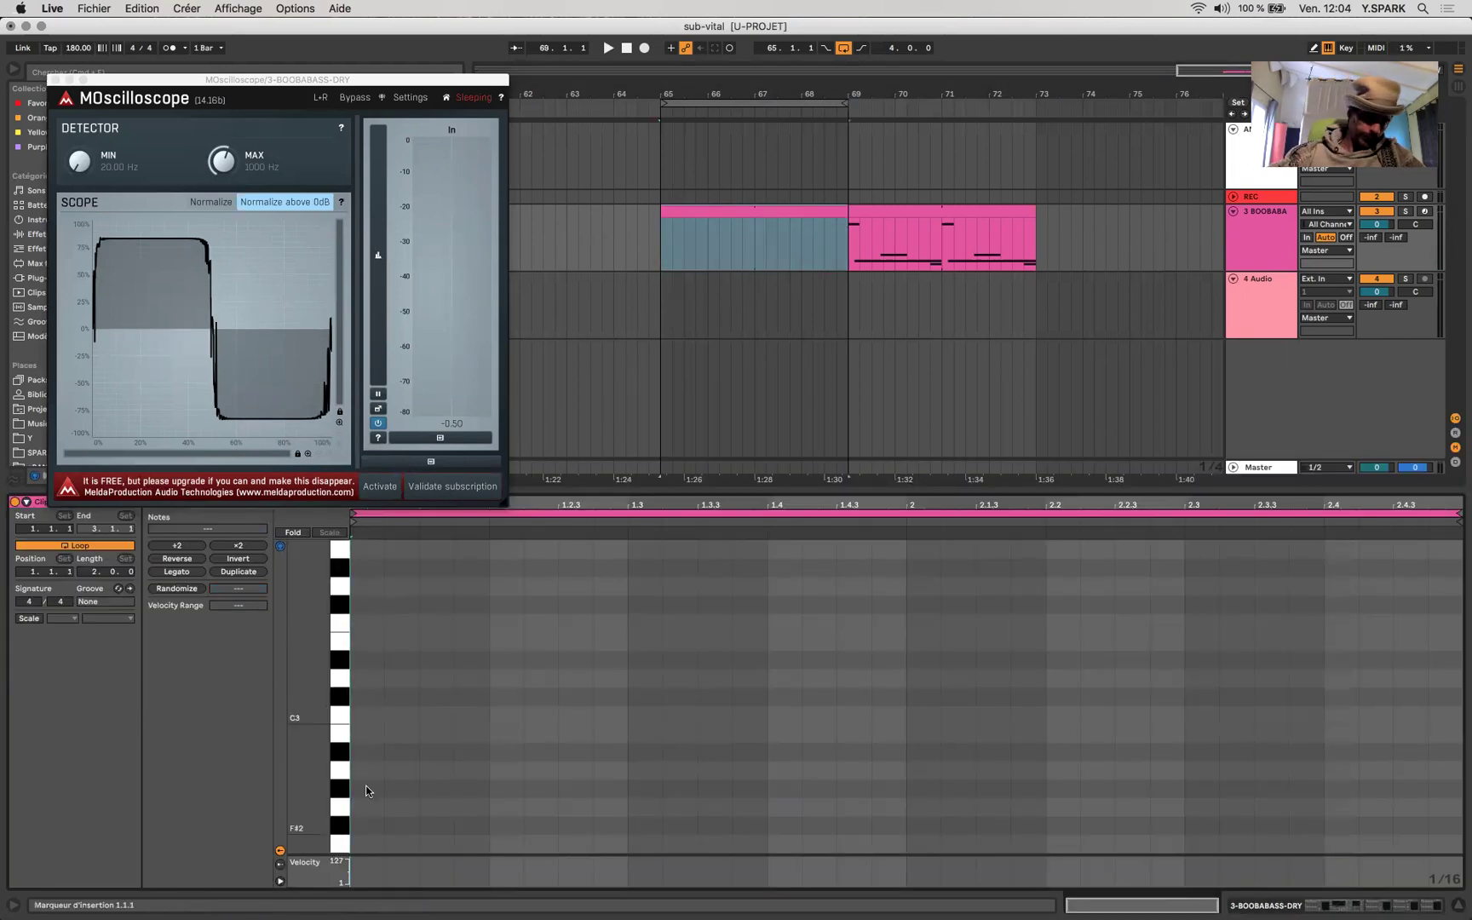
pyautogui.doubleClick(634, 786)
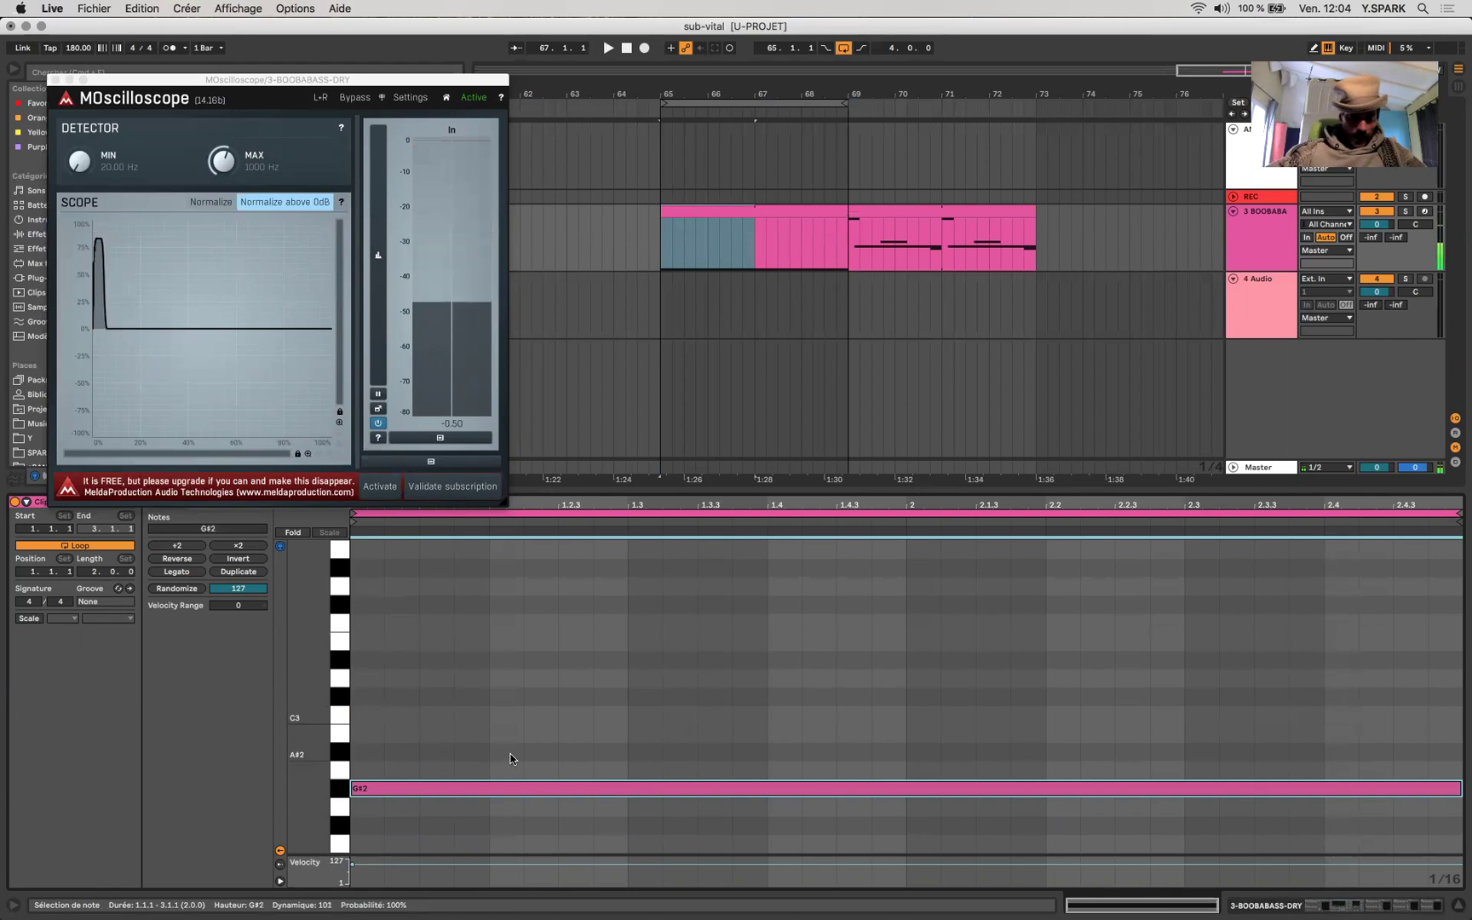
pyautogui.press('Down')
pyautogui.press('Down')
pyautogui.press('Down')
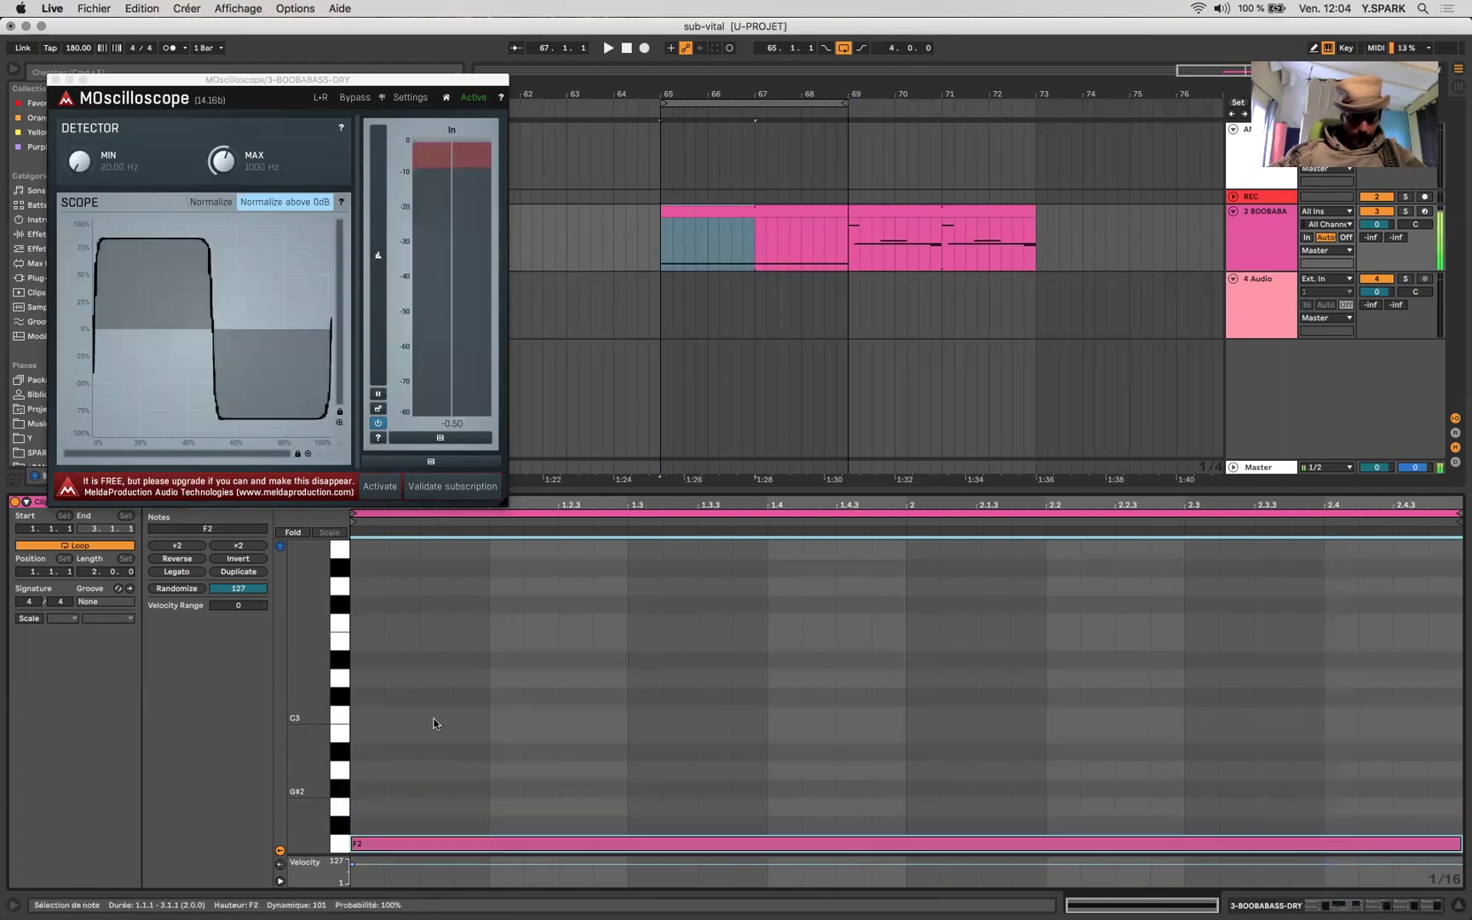
# Add an F#3 note above the sustained F2, running from the clip start to 1.3.3
pyautogui.doubleClick(368, 600)
pyautogui.moveTo(385, 604); pyautogui.dragTo(696, 608)
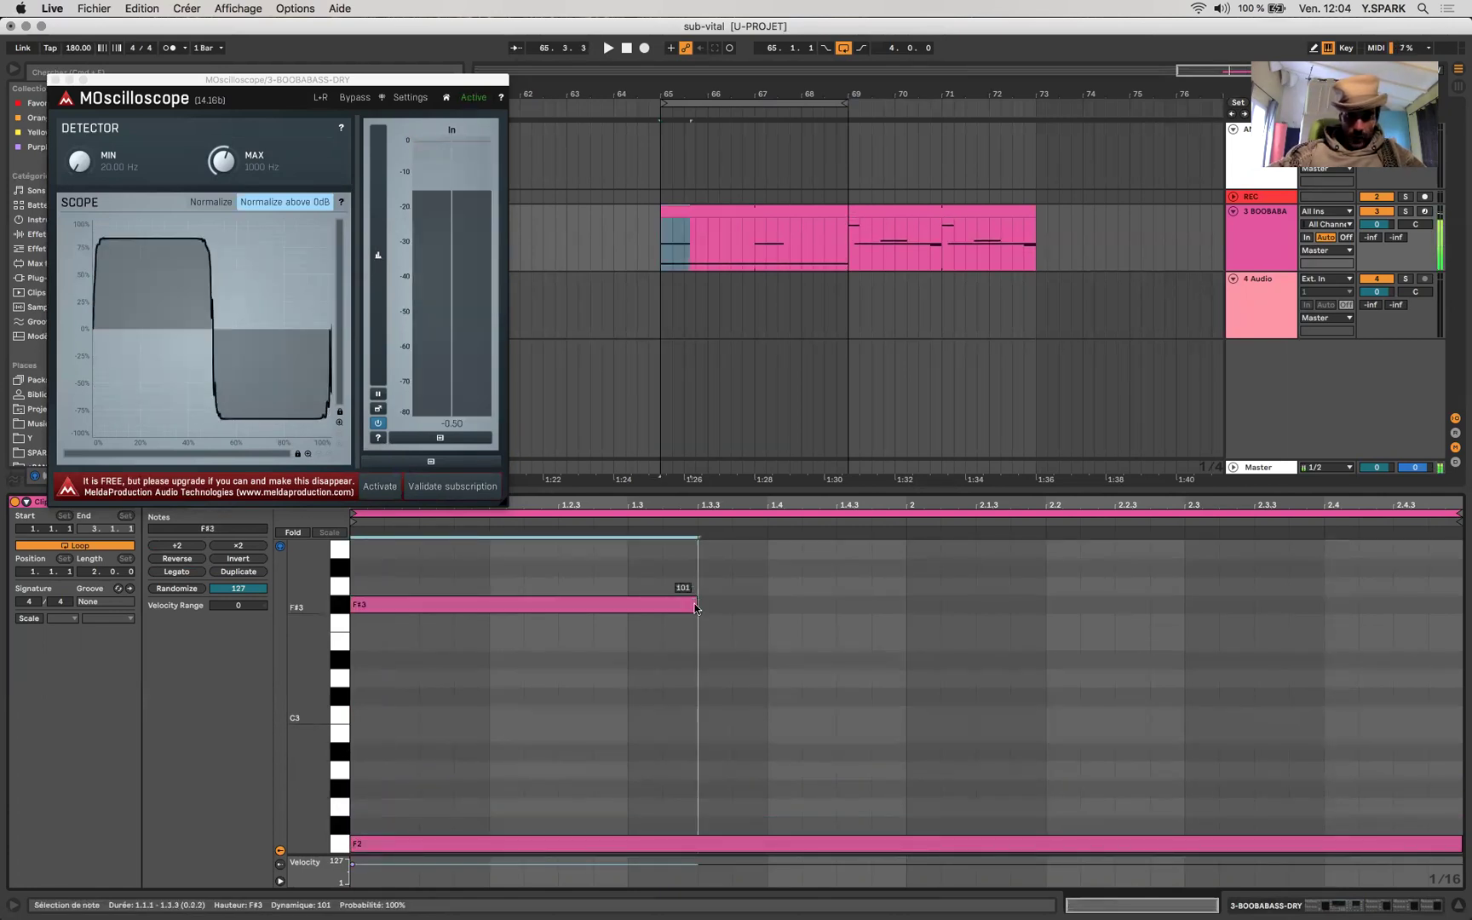
# Transpose the F#3 note up one octave to F#4 and extend its end to 2.4.2
pyautogui.click(461, 841)
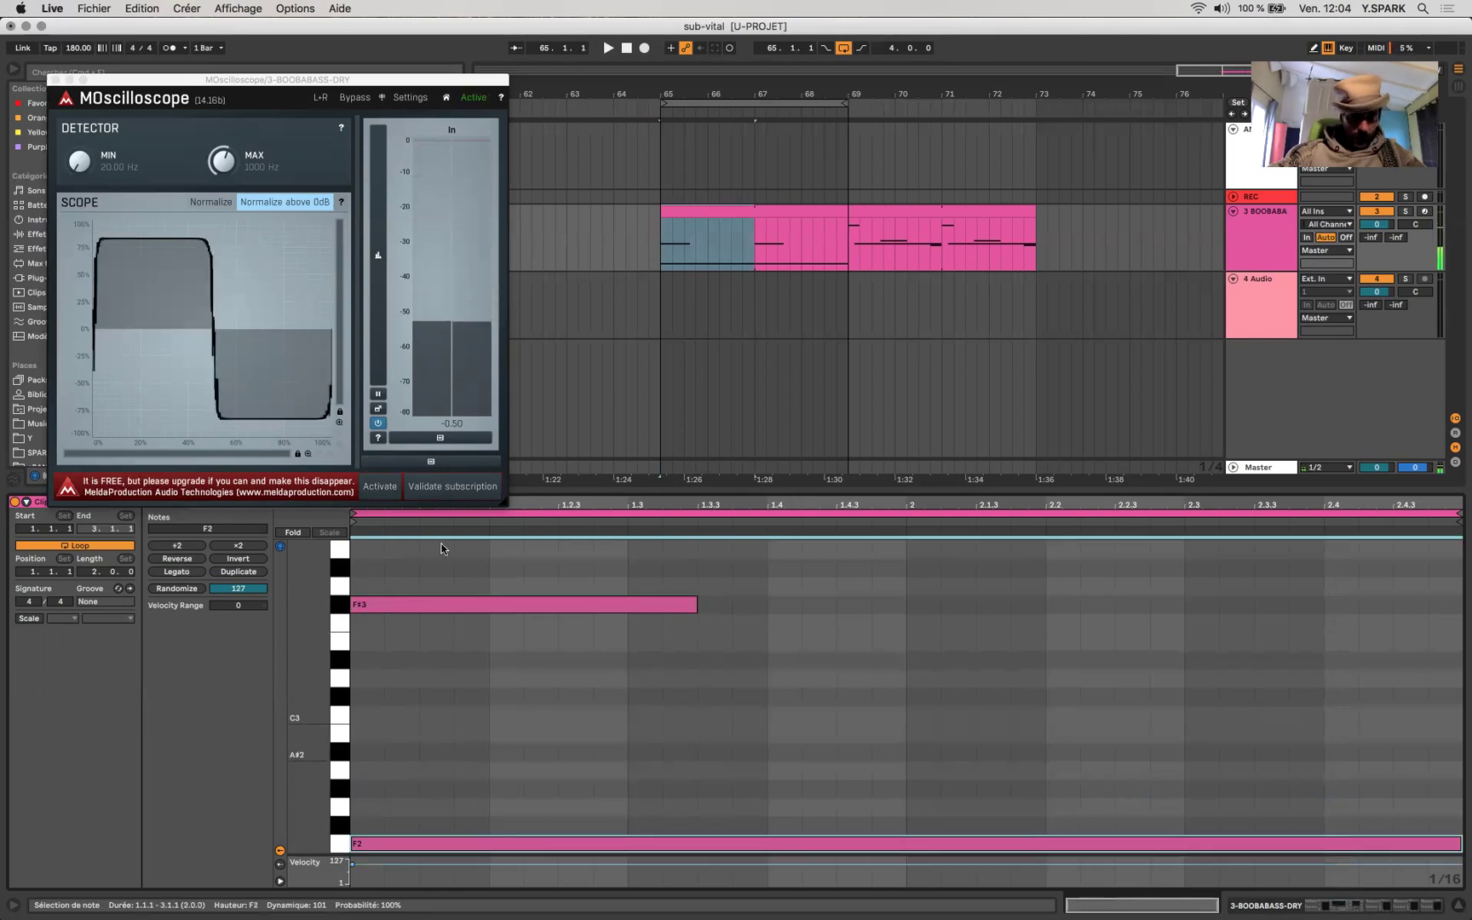
pyautogui.click(428, 605)
pyautogui.hotkey('shift', 'Up')
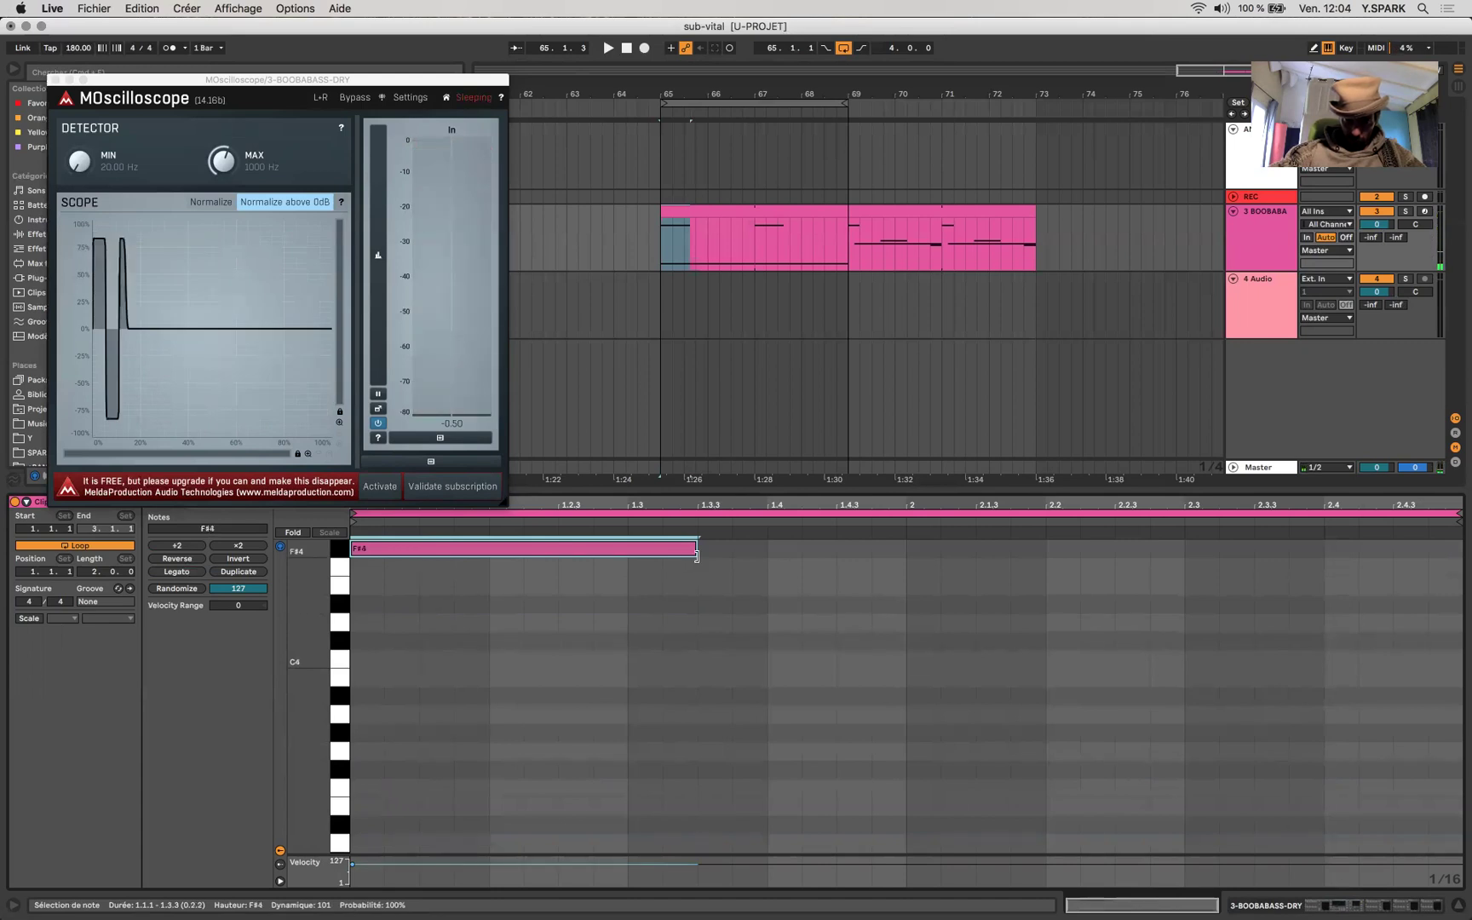
pyautogui.moveTo(695, 555); pyautogui.dragTo(1361, 555)
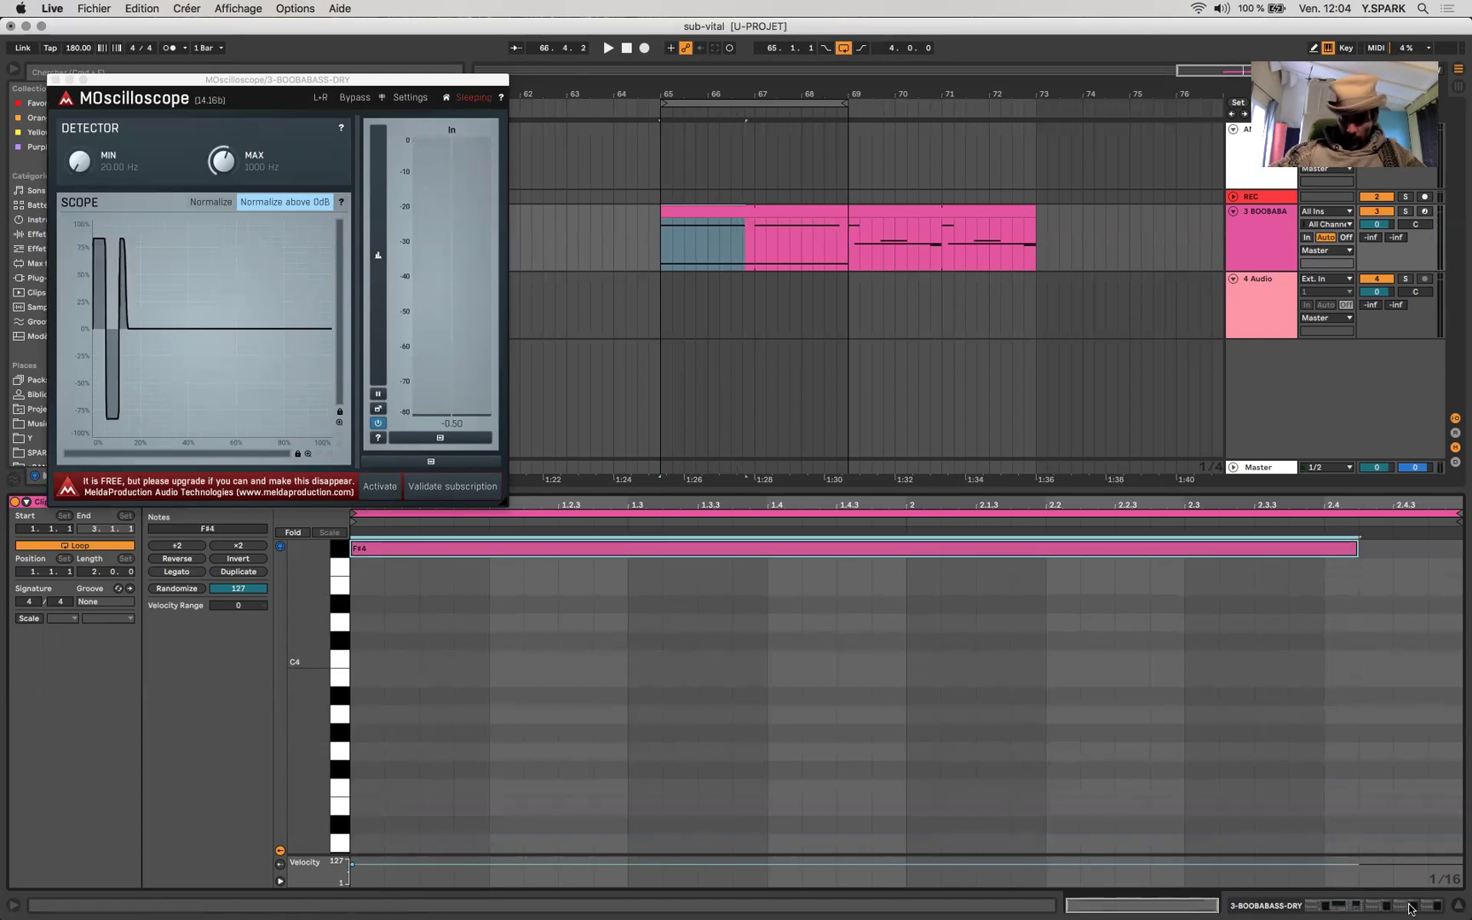
# Show the bass track's device chain and open the Vital synth interface
pyautogui.click(1409, 908)
pyautogui.hscroll(-10, 404, 766)
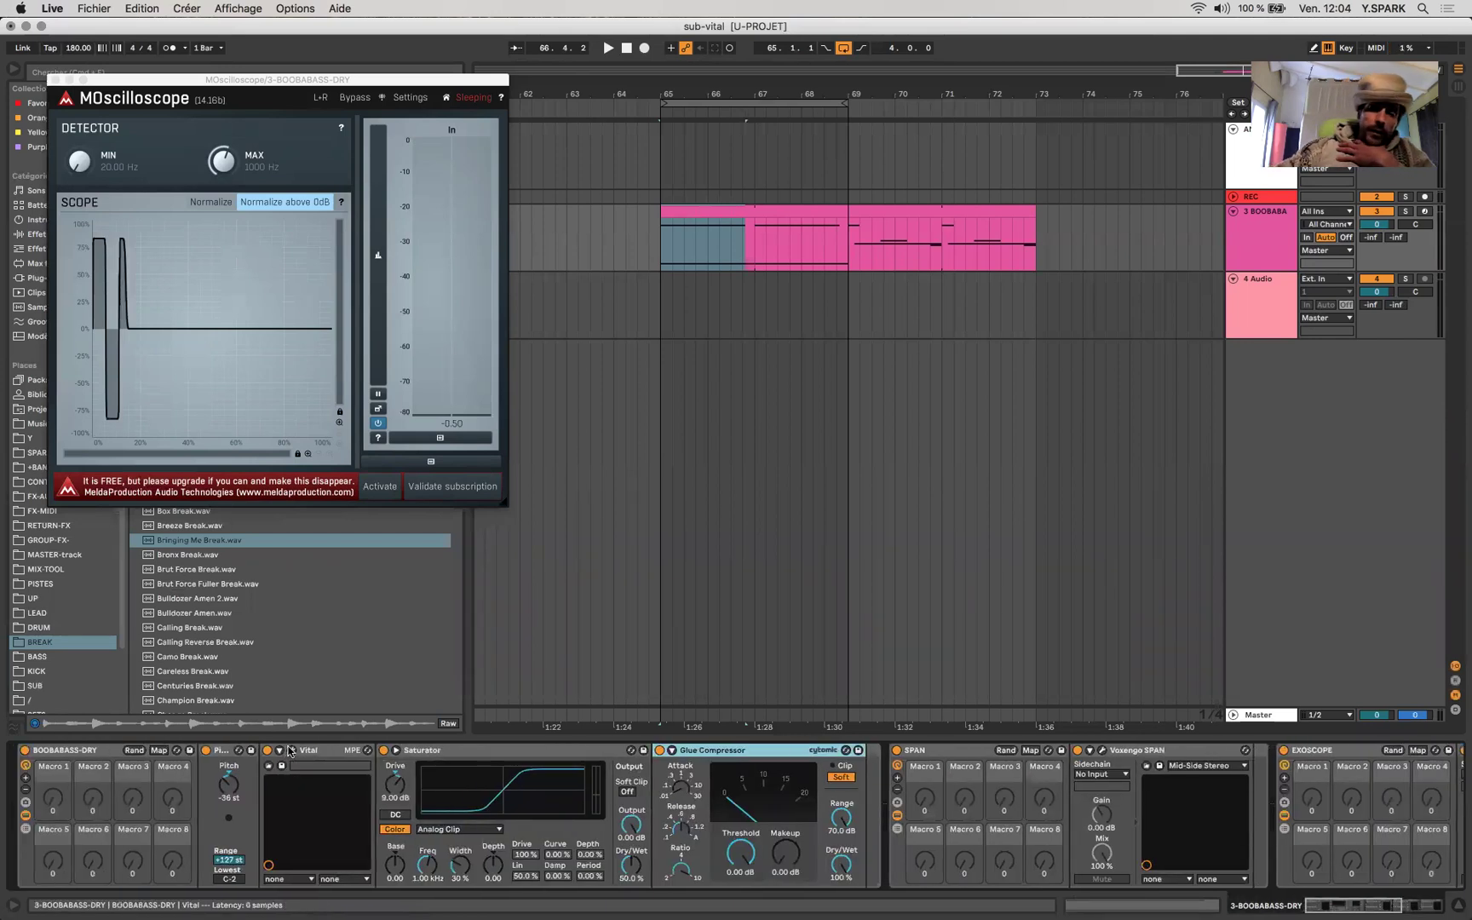
pyautogui.click(291, 750)
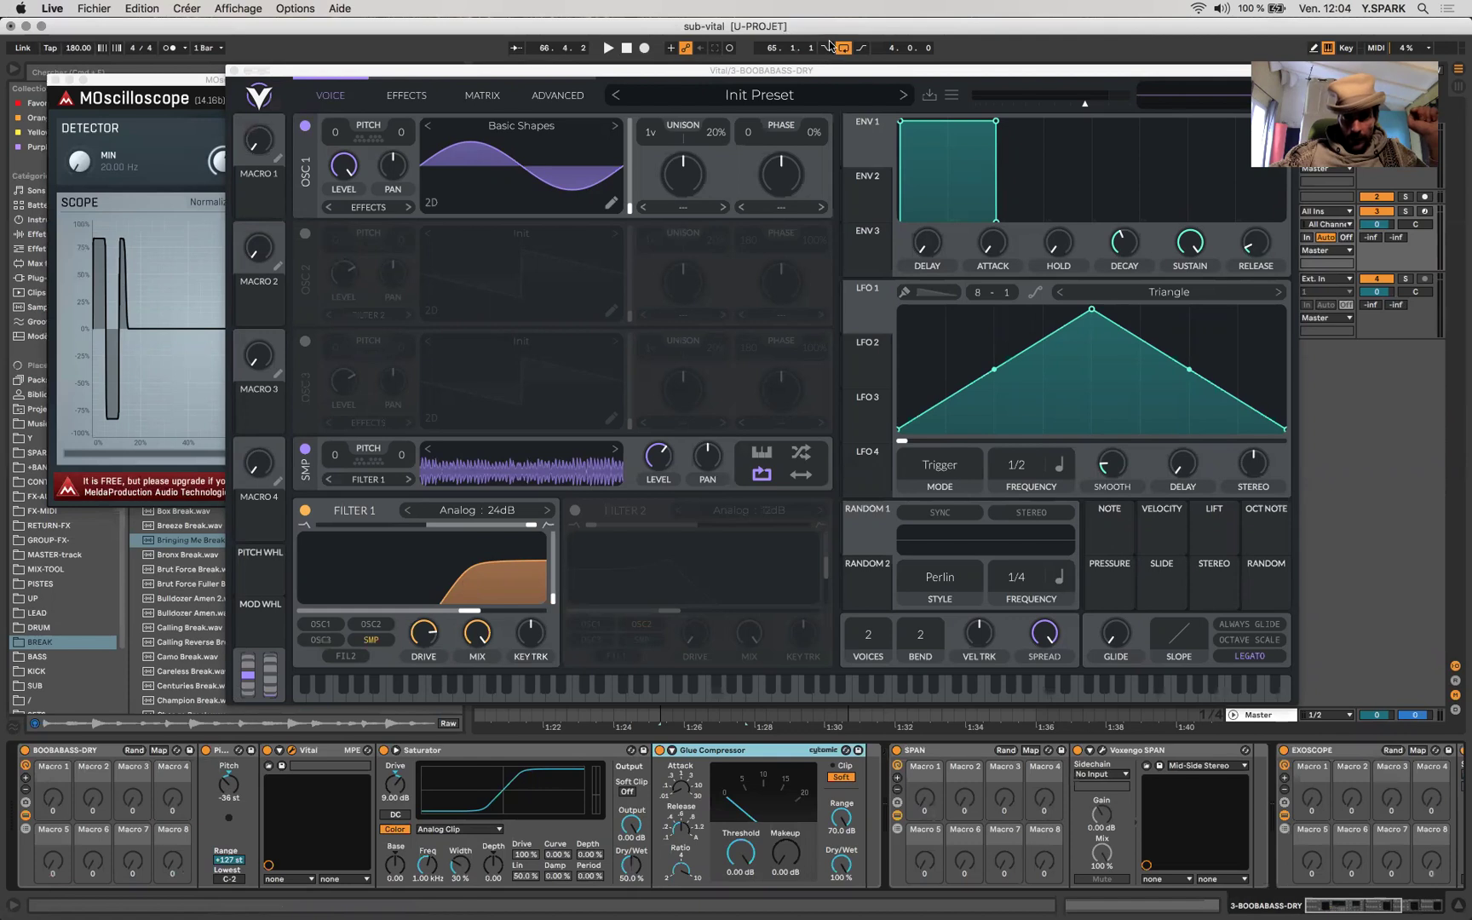
# Try raising Vital's Glide while playing the overlapping notes, and reset Glide to its default
pyautogui.moveTo(1124, 652); pyautogui.dragTo(1104, 569)
pyautogui.press('space')
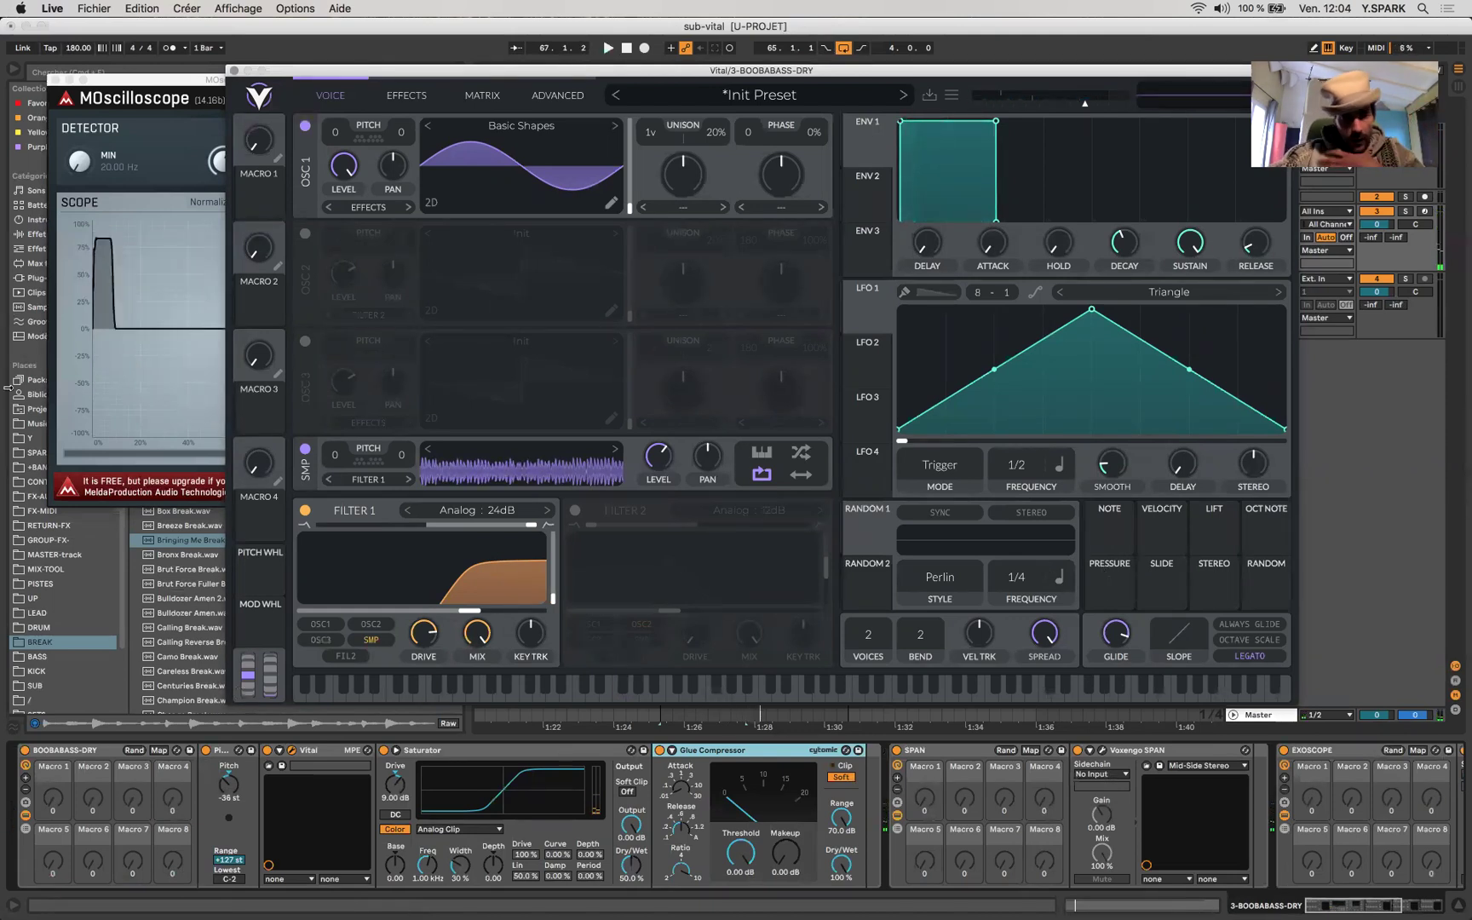
pyautogui.doubleClick(1116, 632)
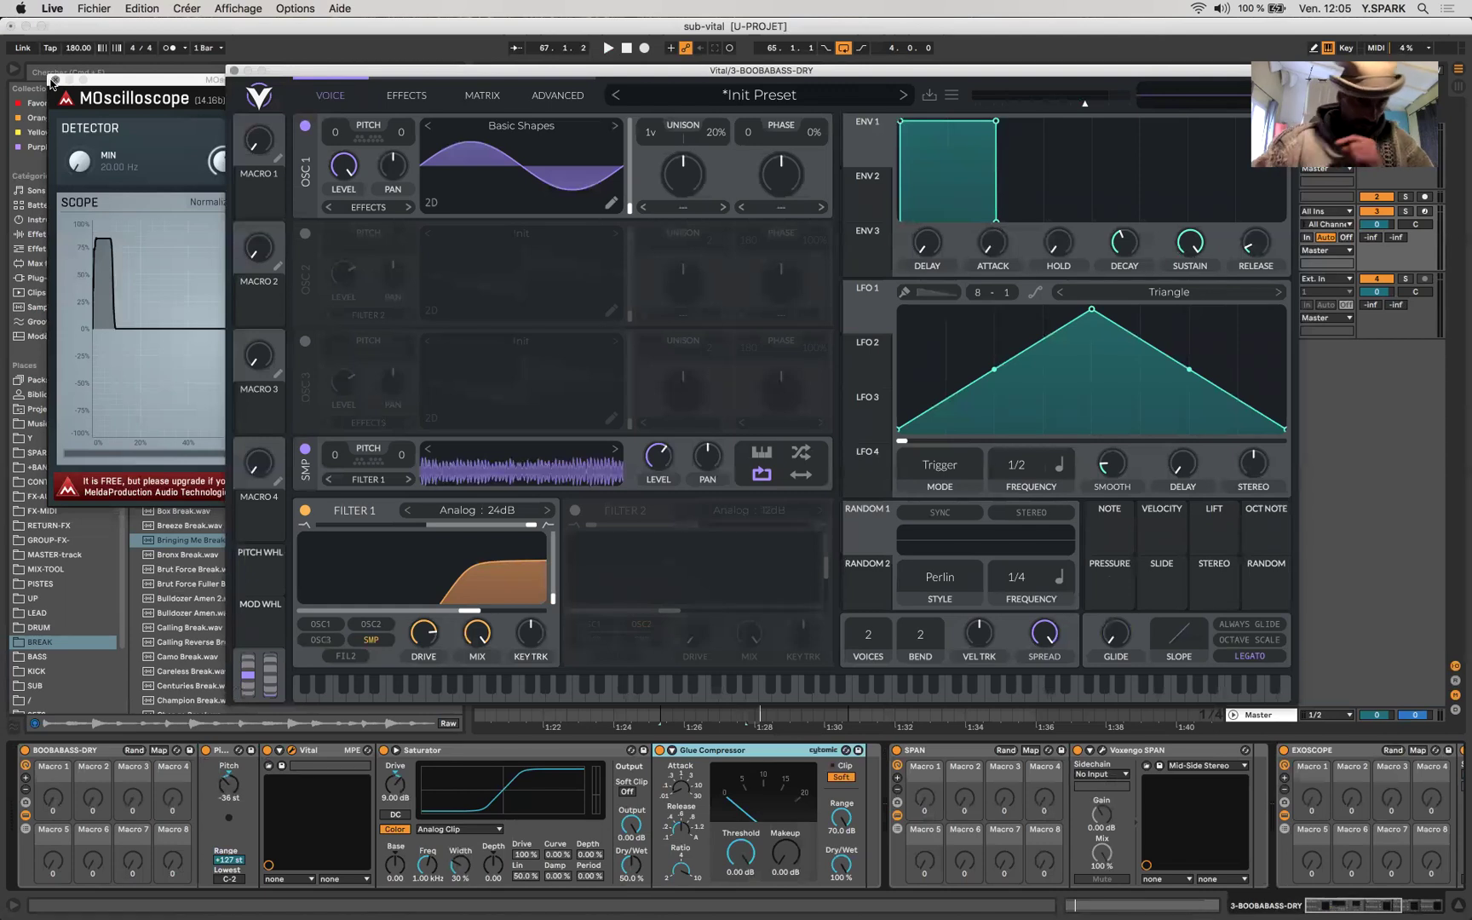
# Close the Vital and MOscilloscope windows and clear the time selection on the bass clip
pyautogui.click(232, 69)
pyautogui.click(52, 80)
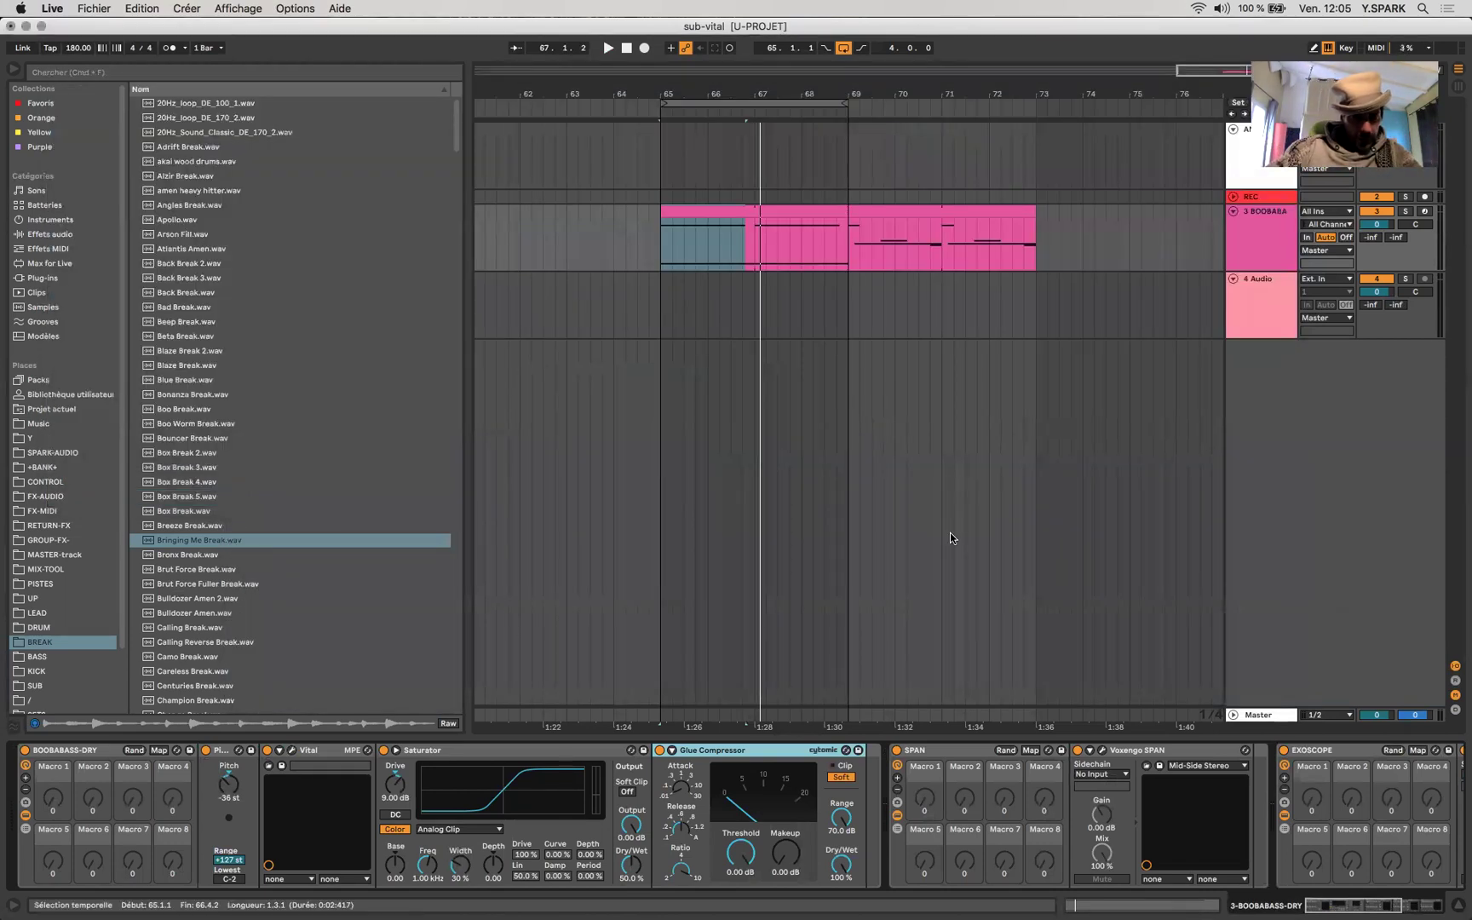
pyautogui.click(730, 207)
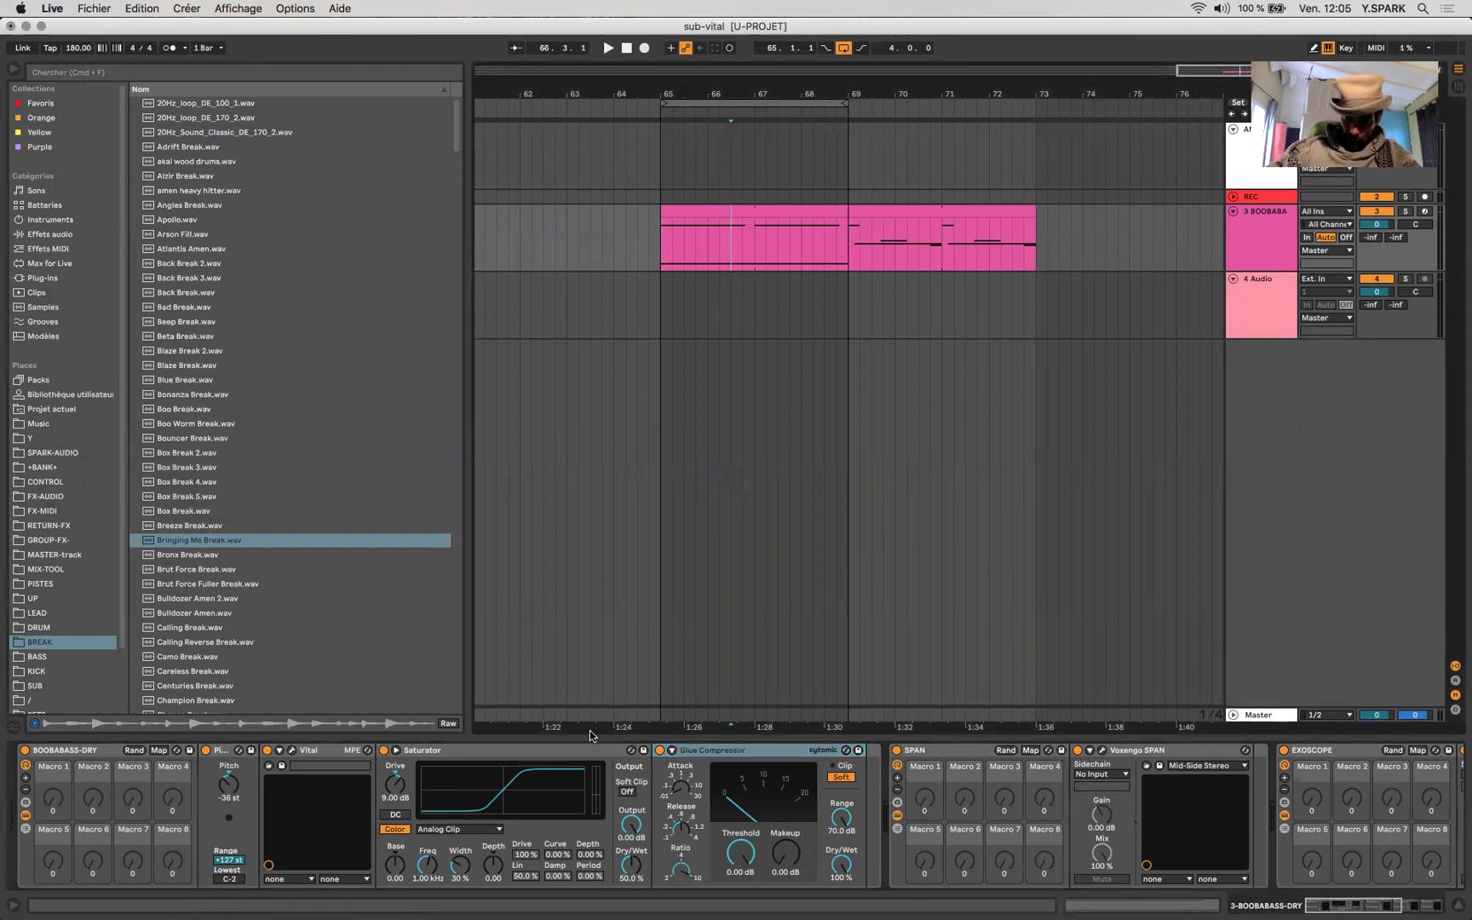
pyautogui.hscroll(10, 1157, 821)
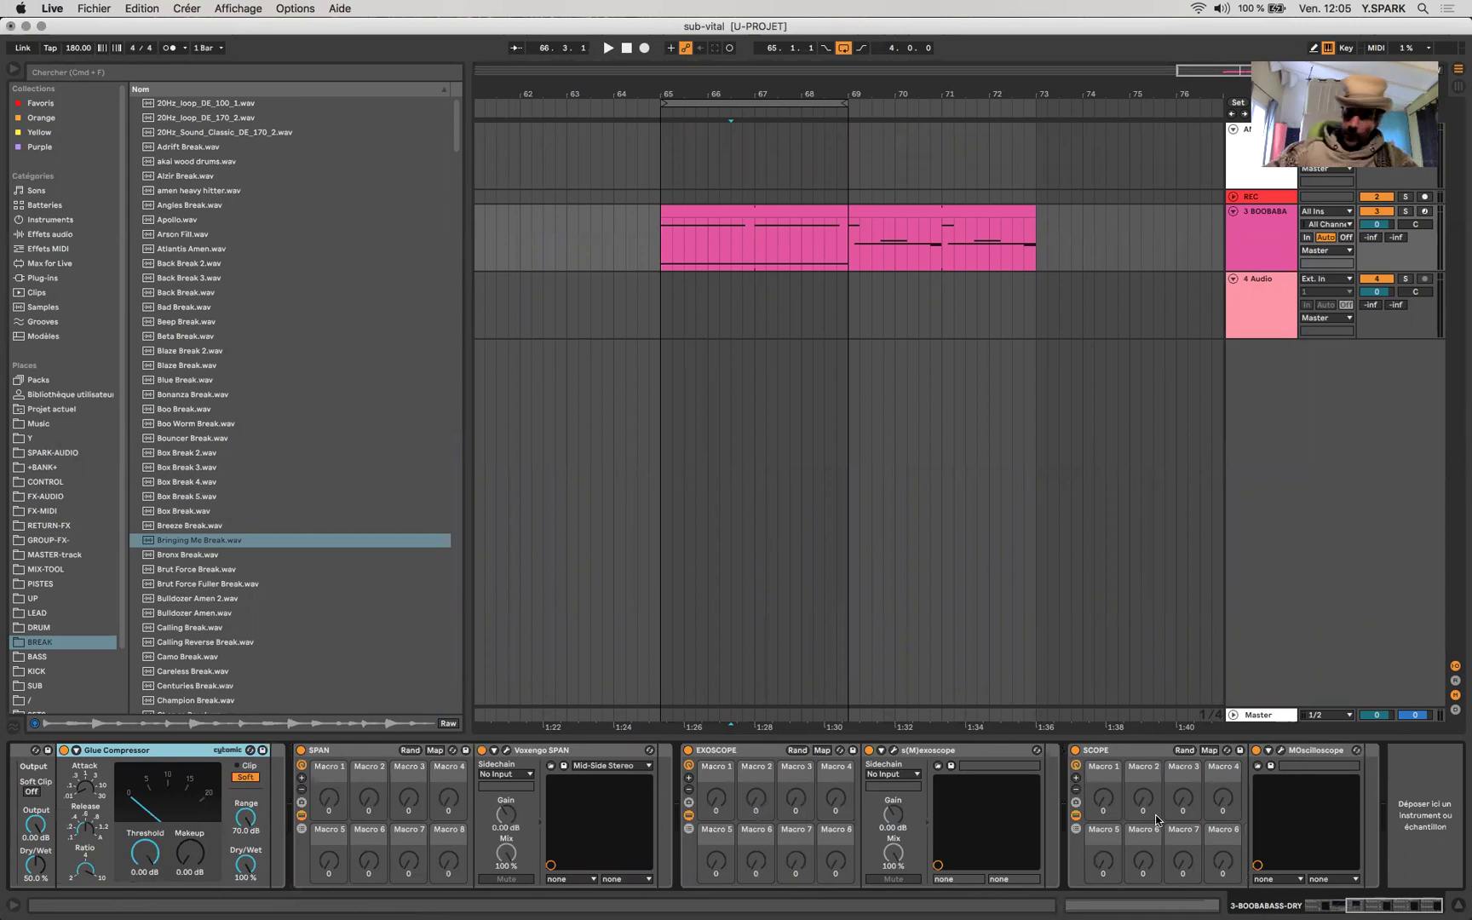
pyautogui.hscroll(-10, 648, 762)
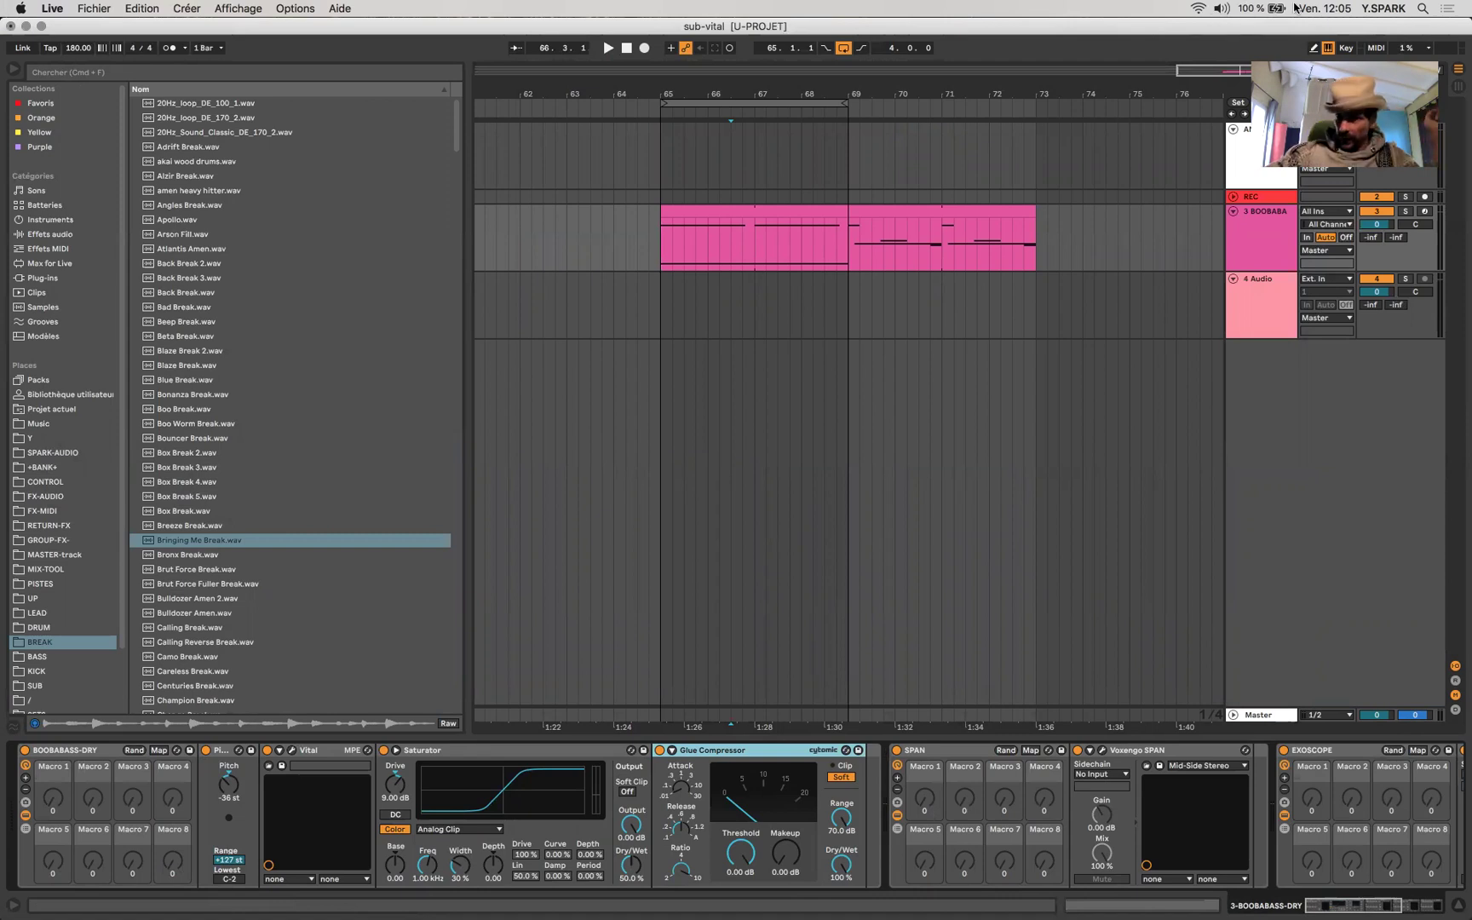
pyautogui.click(1181, 7)
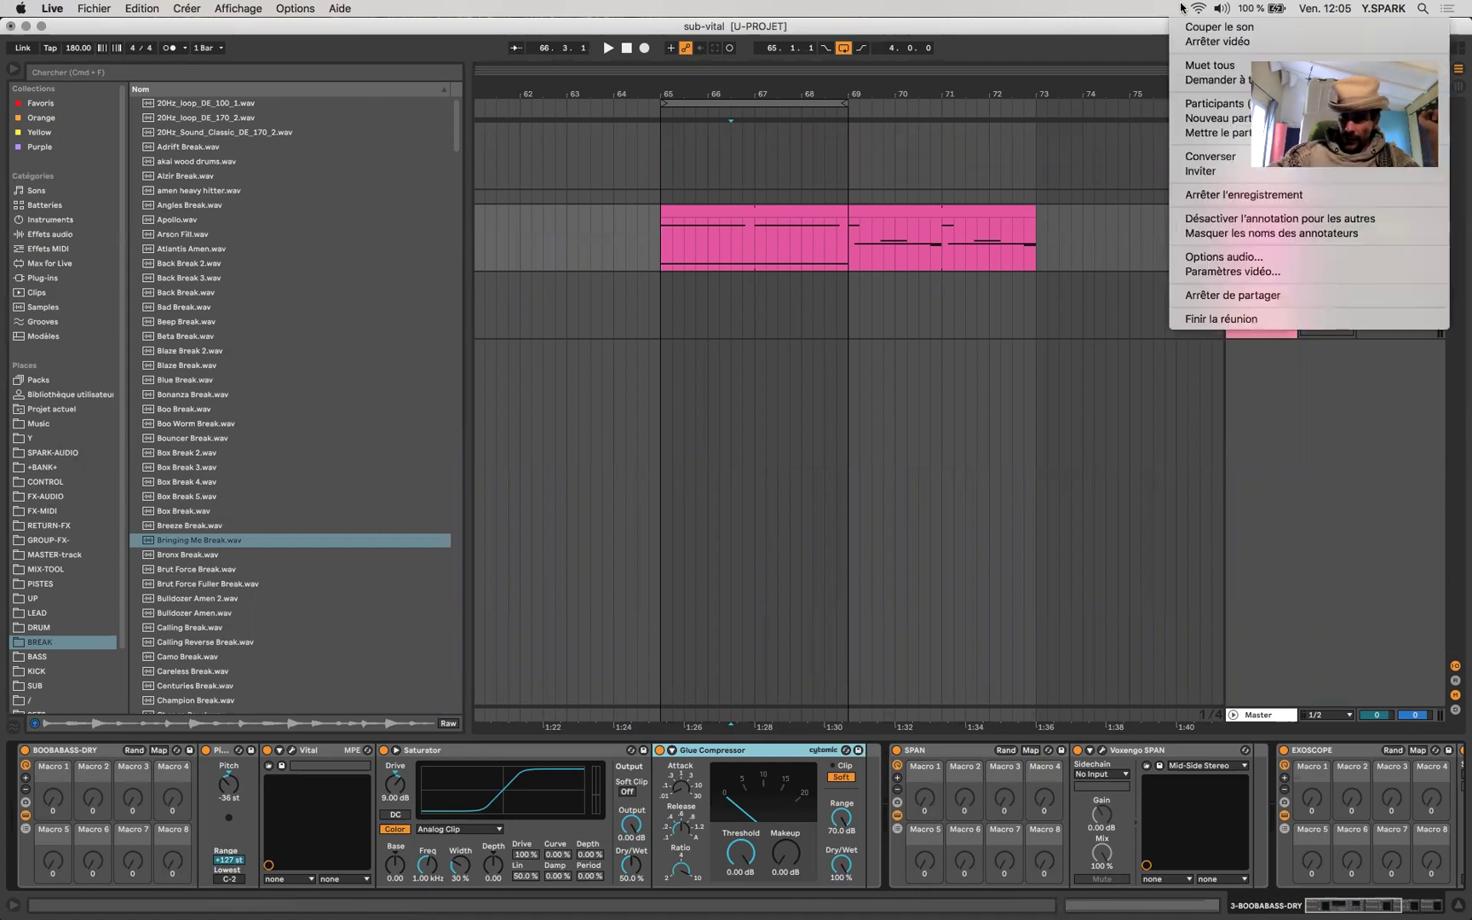